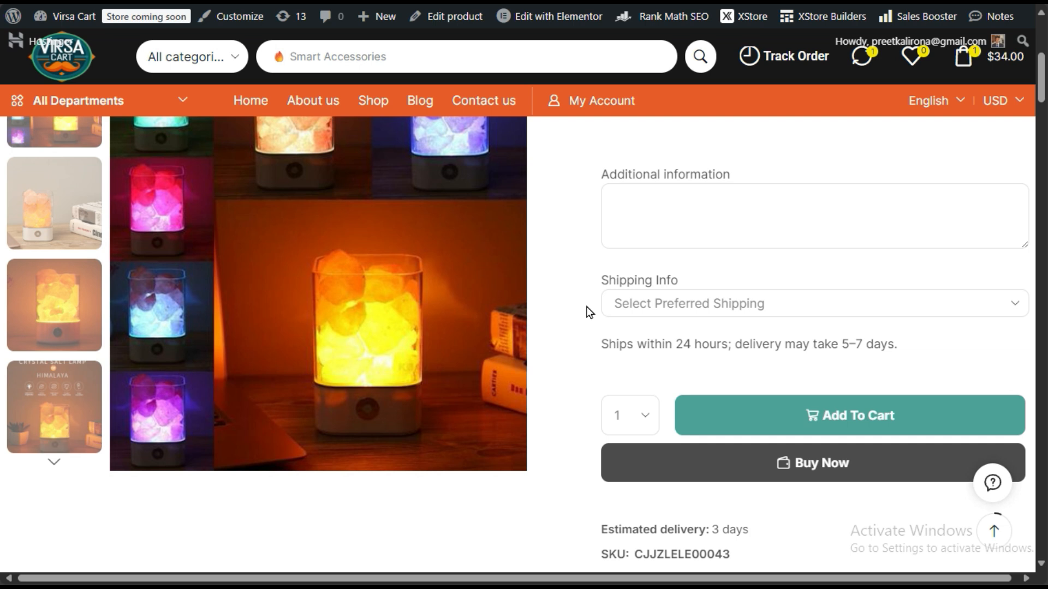
- Examine the additional information field and preferred shipping selection on the salt lamp's product page
click(781, 312)
click(781, 312)
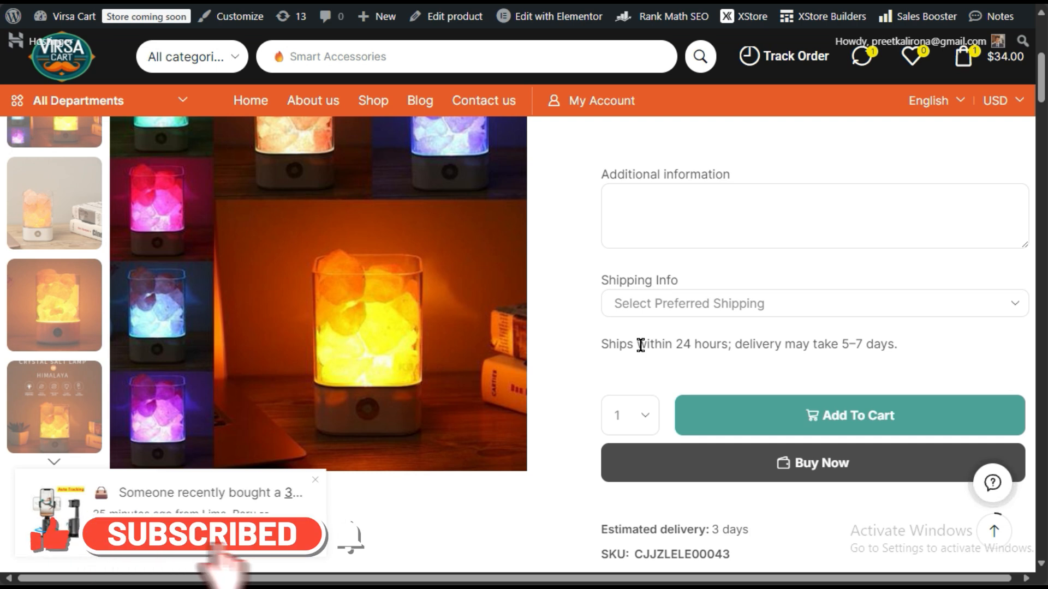
scroll(573, 368, up, 3)
scroll(573, 368, down, 3)
scroll(574, 370, up, 3)
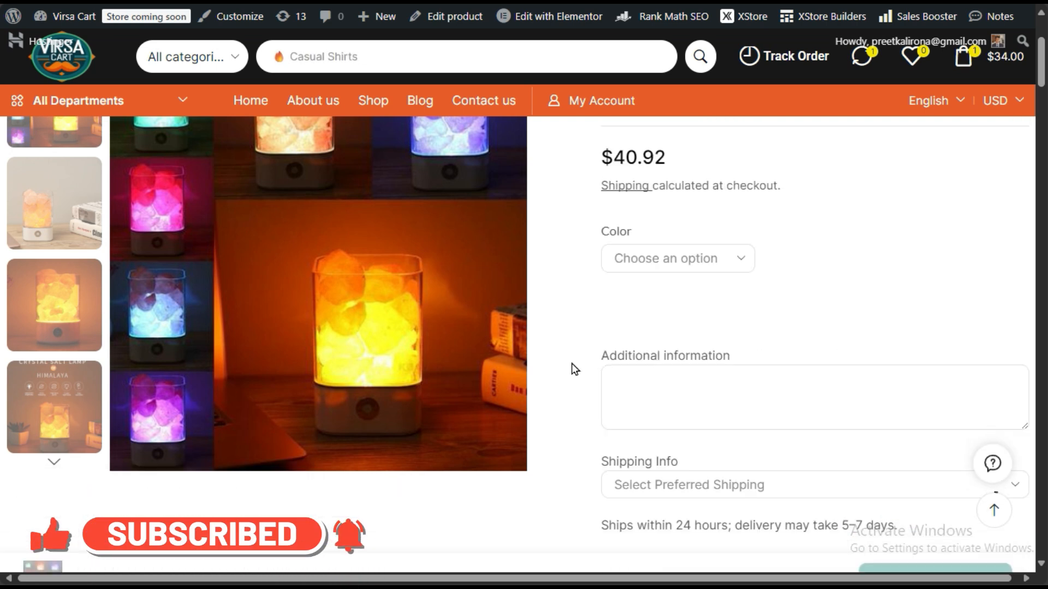
scroll(573, 368, up, 3)
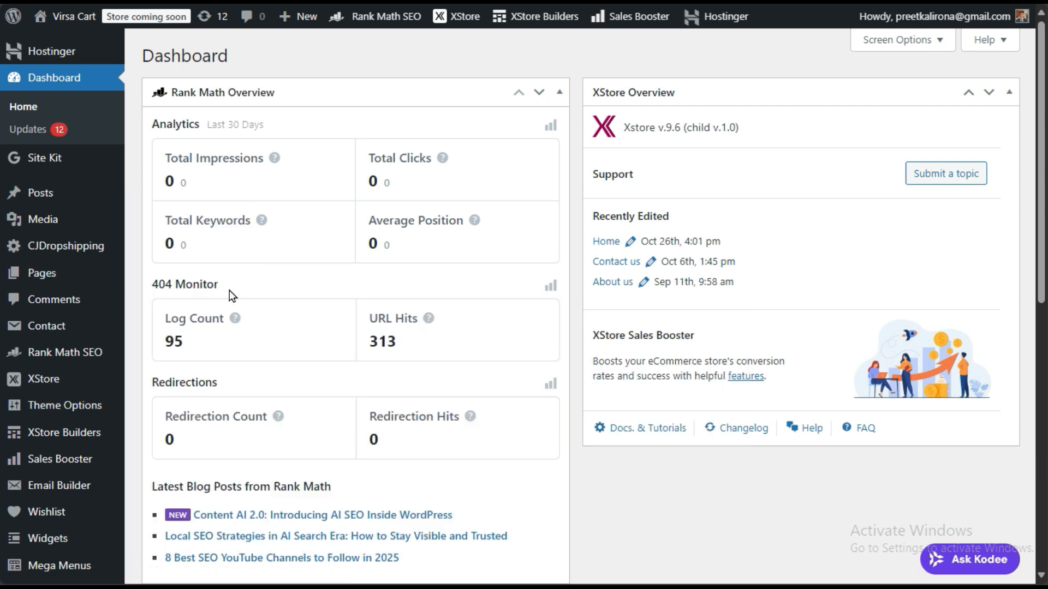
- Browse the WooCommerce Marketplace extensions for product add-on and payment plugins
scroll(229, 290, down, 3)
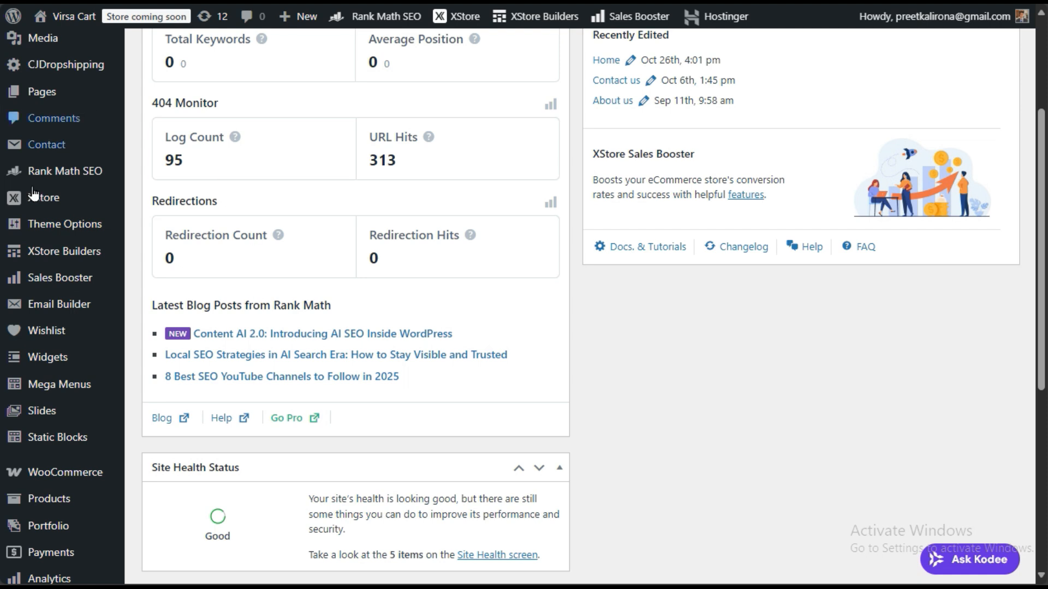
mouse_move(102, 477)
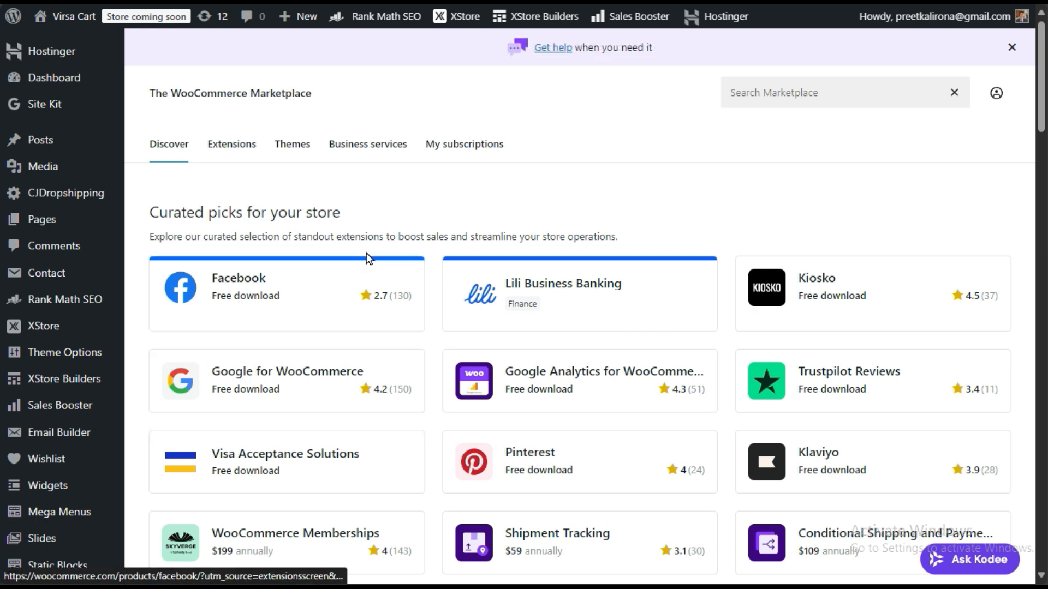
scroll(737, 474, down, 5)
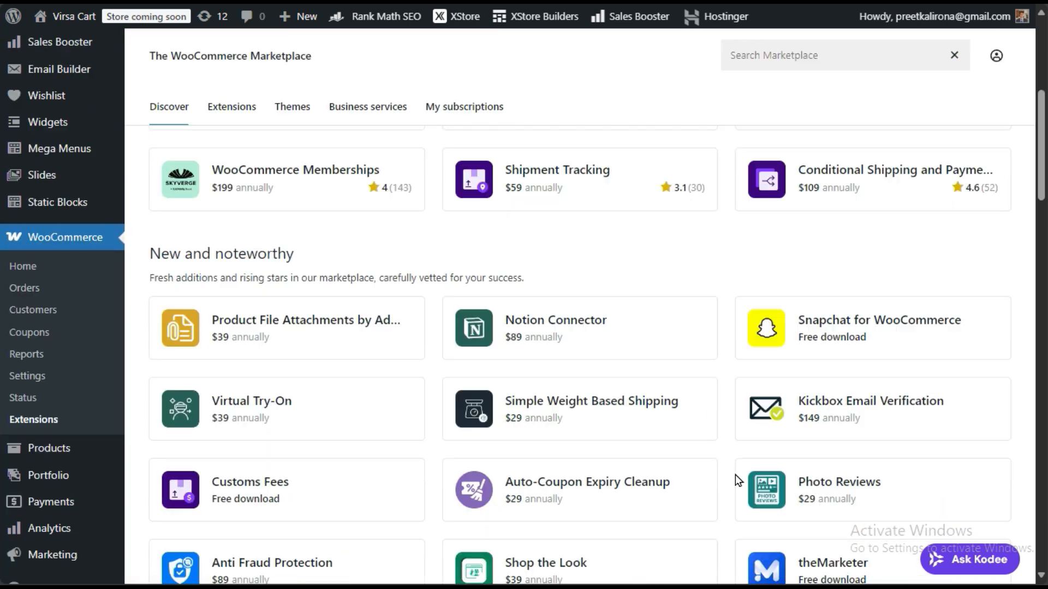
scroll(735, 475, up, 5)
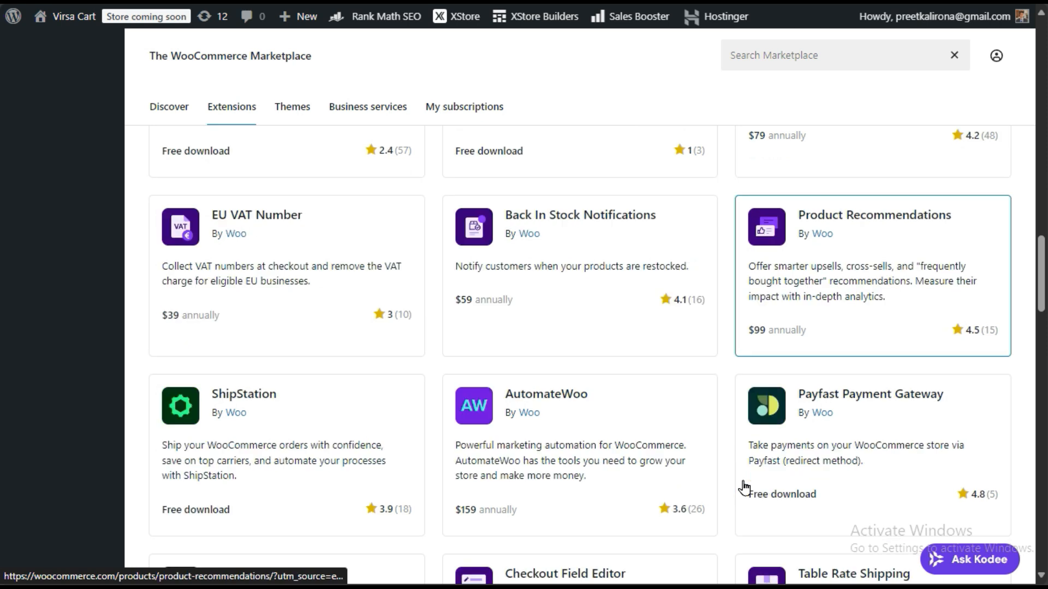
scroll(743, 491, down, 5)
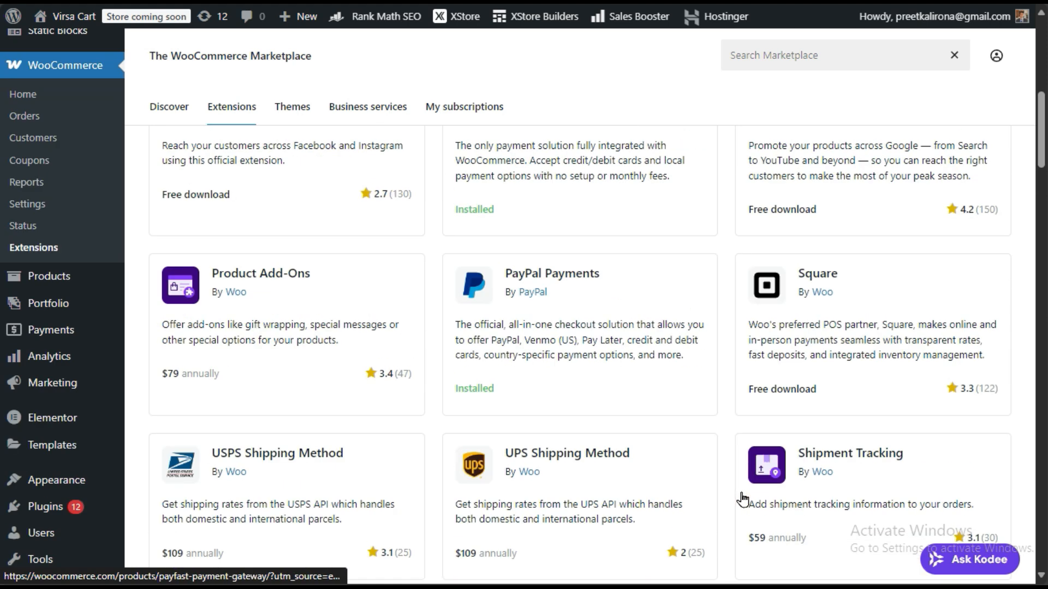
scroll(300, 407, down, 3)
scroll(262, 430, up, 5)
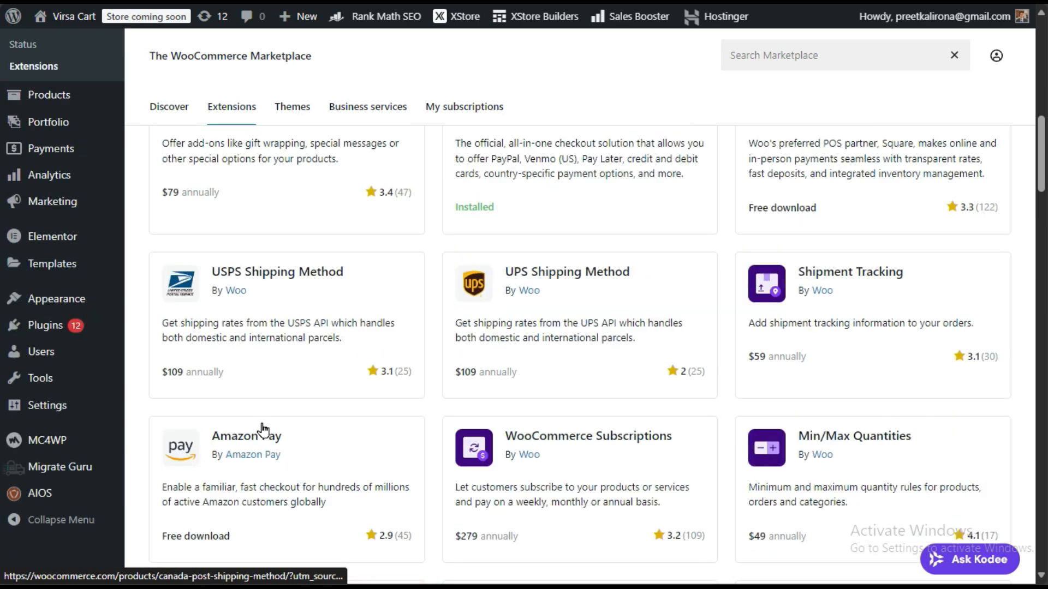
- Open the page for adding plugins and search the plugin directory for "product"
mouse_move(45, 325)
click(145, 348)
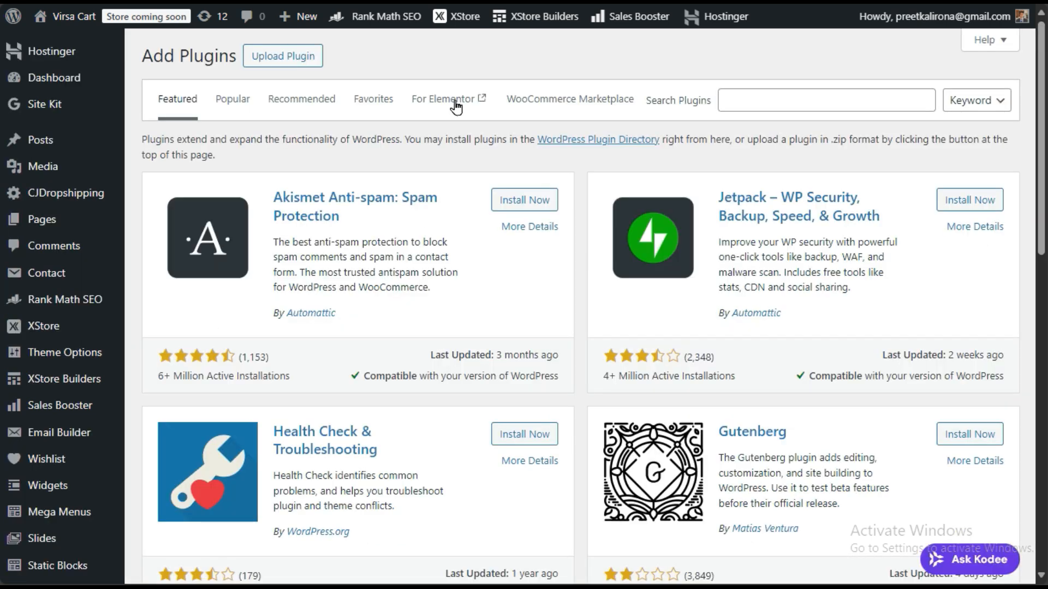
click(830, 98)
text(p)
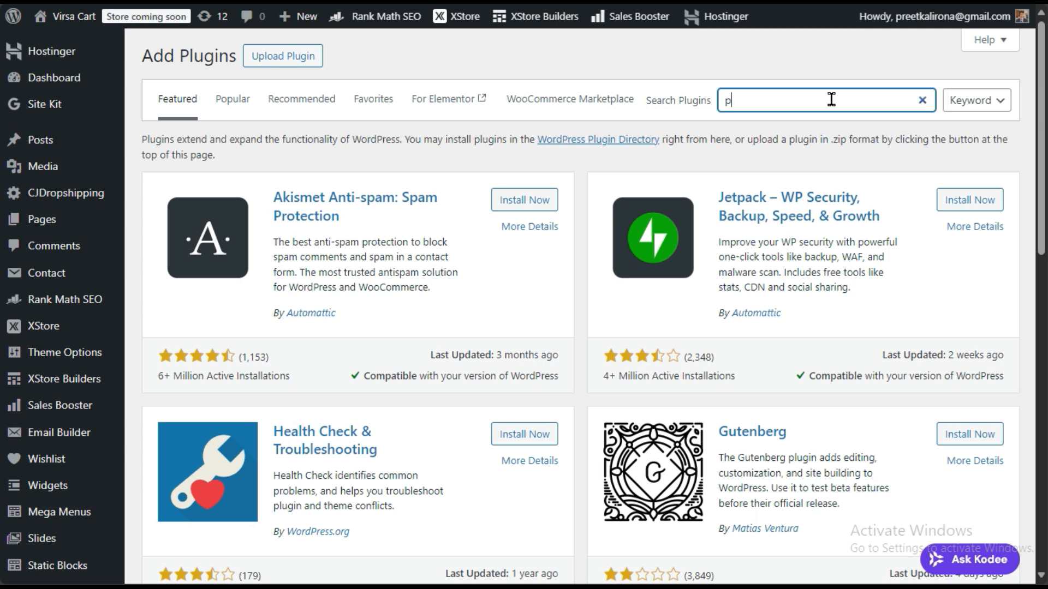
text(roduct)
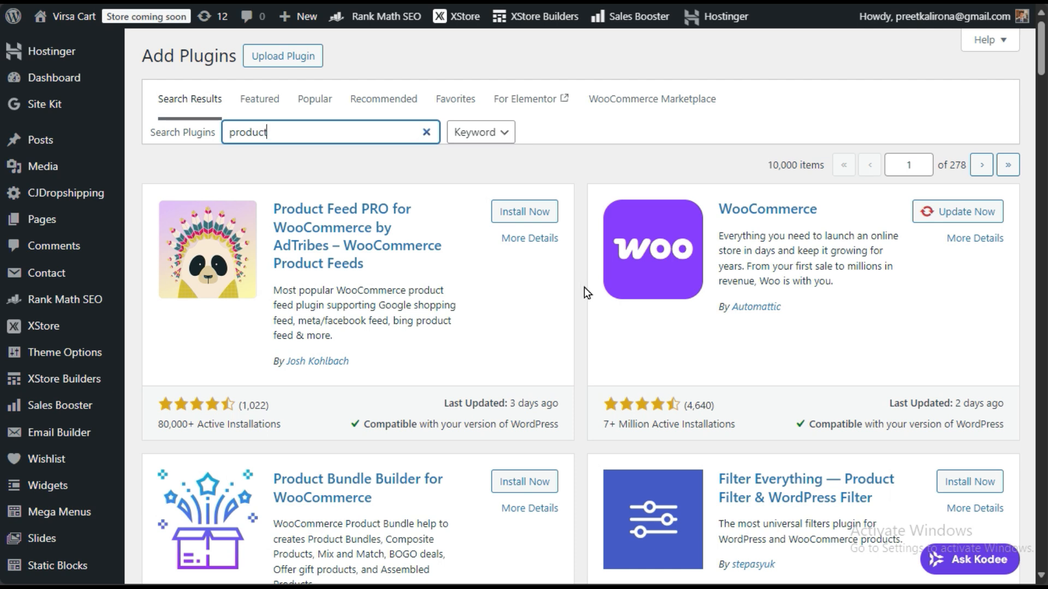
- Install and activate the Extra Product Options For WooCommerce | Custom Product Addons and Fields plugin by ThemeHigh
scroll(583, 294, down, 3)
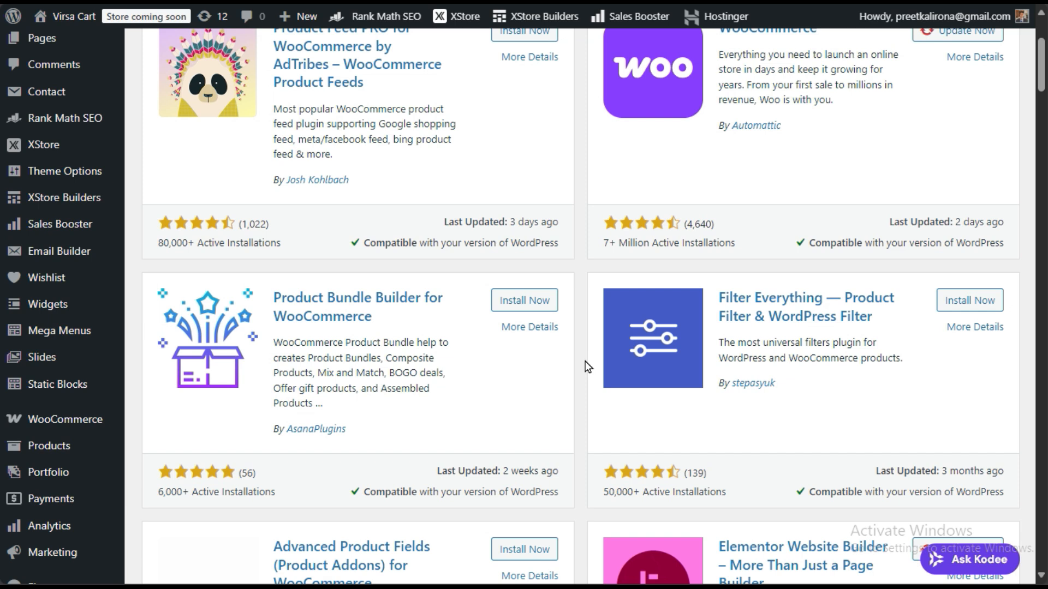
scroll(655, 388, down, 3)
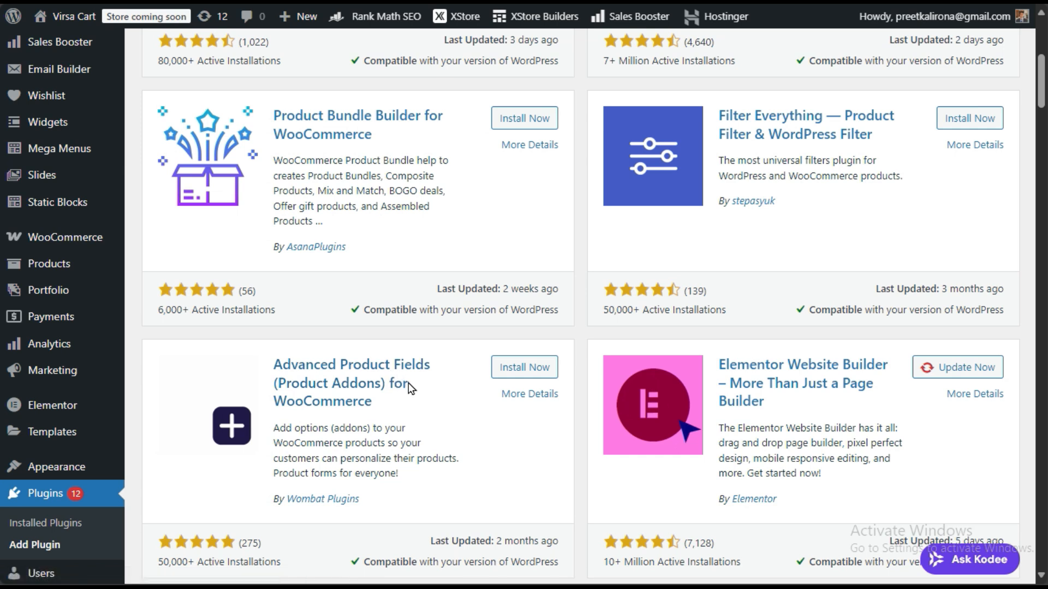
scroll(410, 389, down, 3)
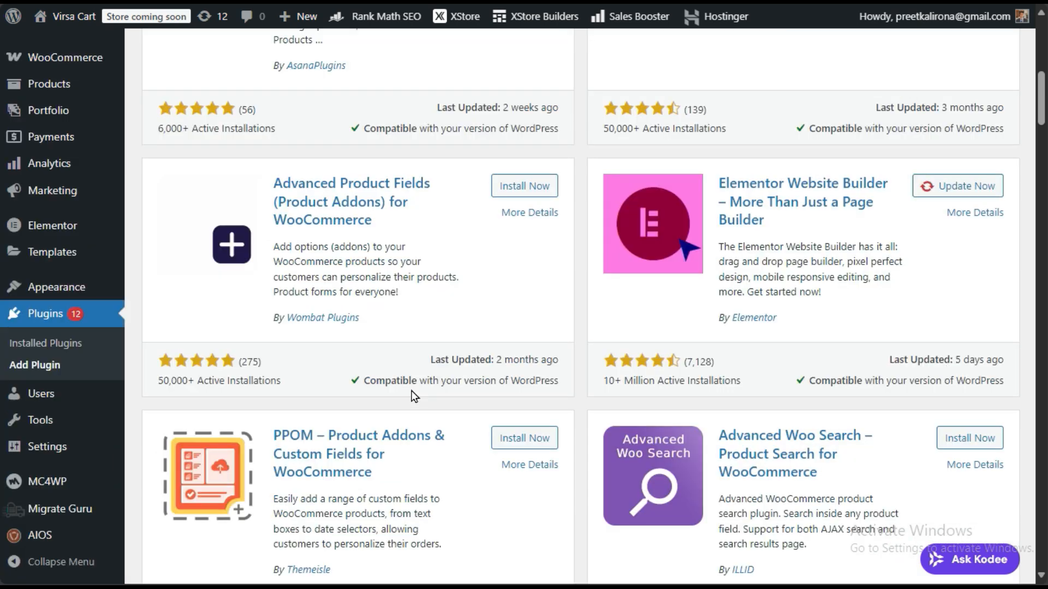
scroll(413, 396, down, 3)
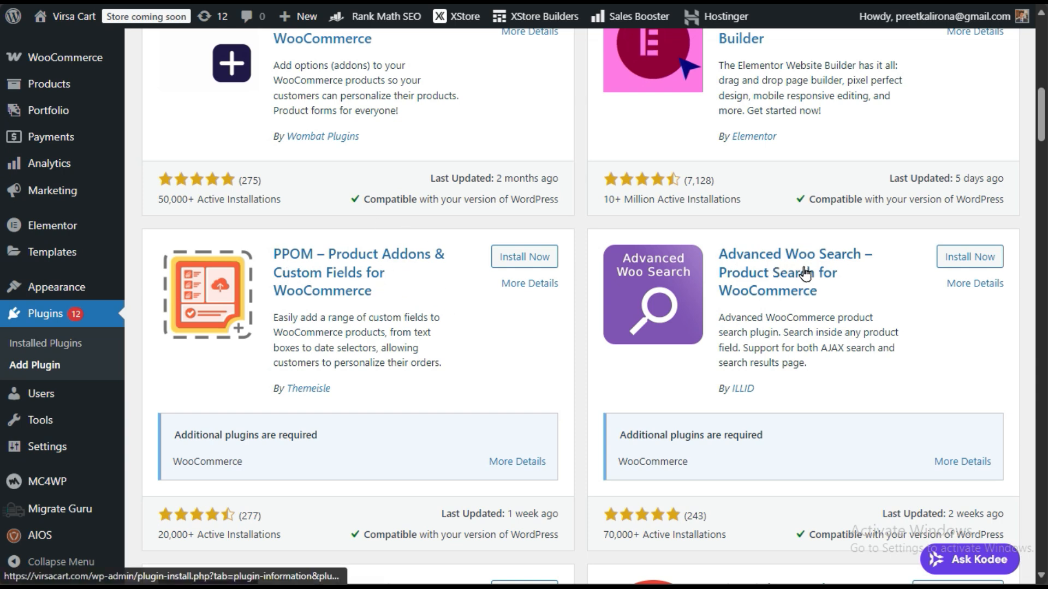
scroll(804, 273, down, 6)
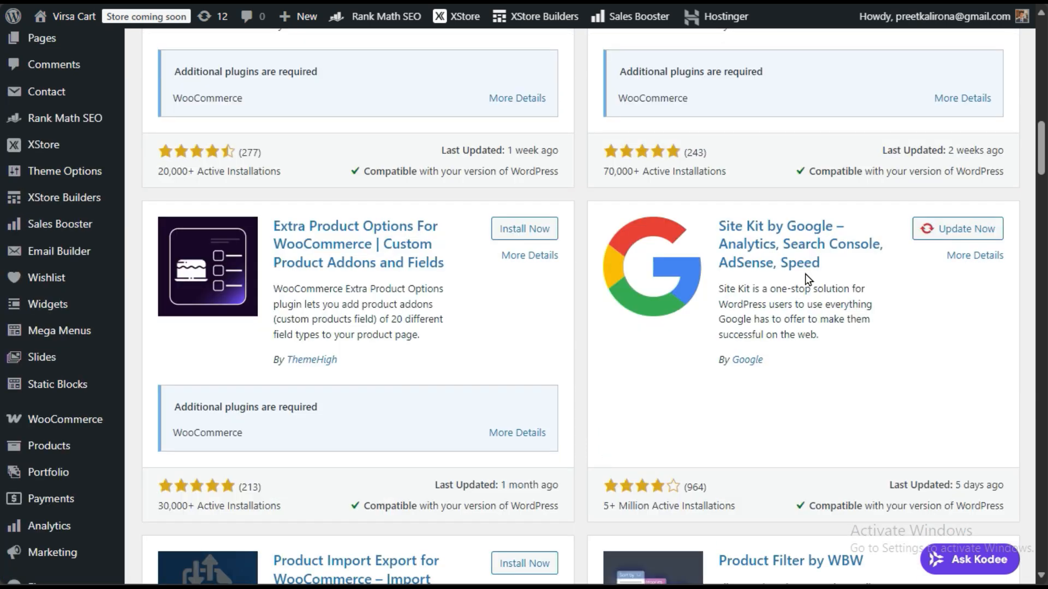
scroll(806, 280, up, 3)
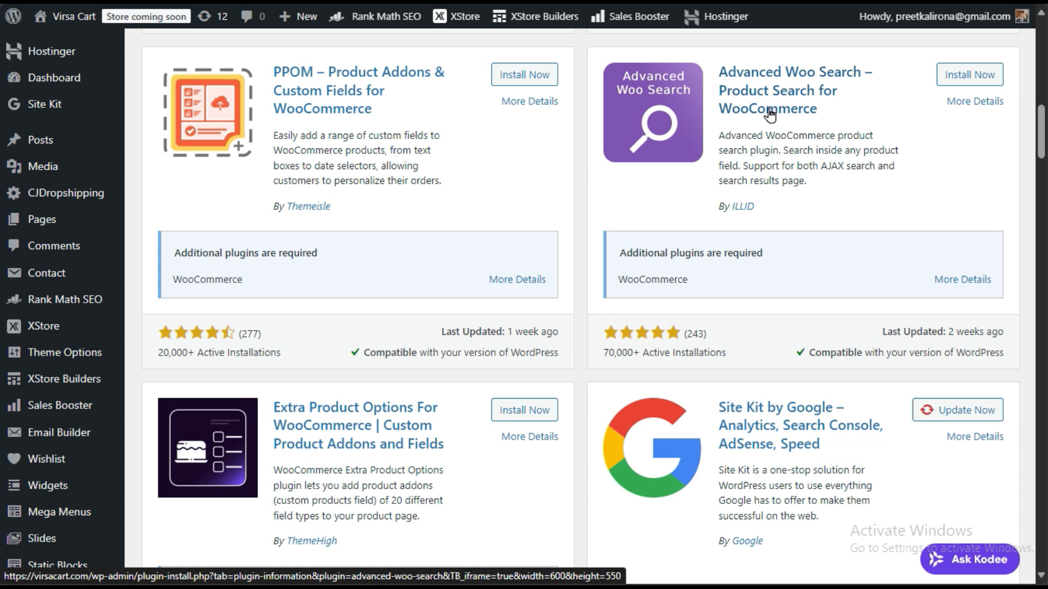
drag(709, 68, 884, 118)
click(587, 366)
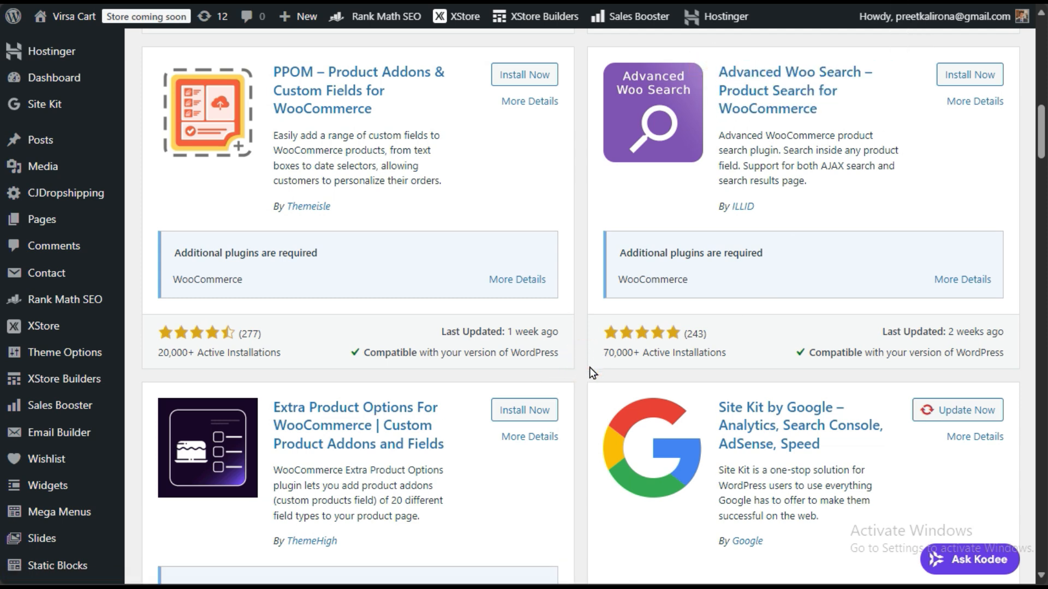
scroll(294, 430, down, 3)
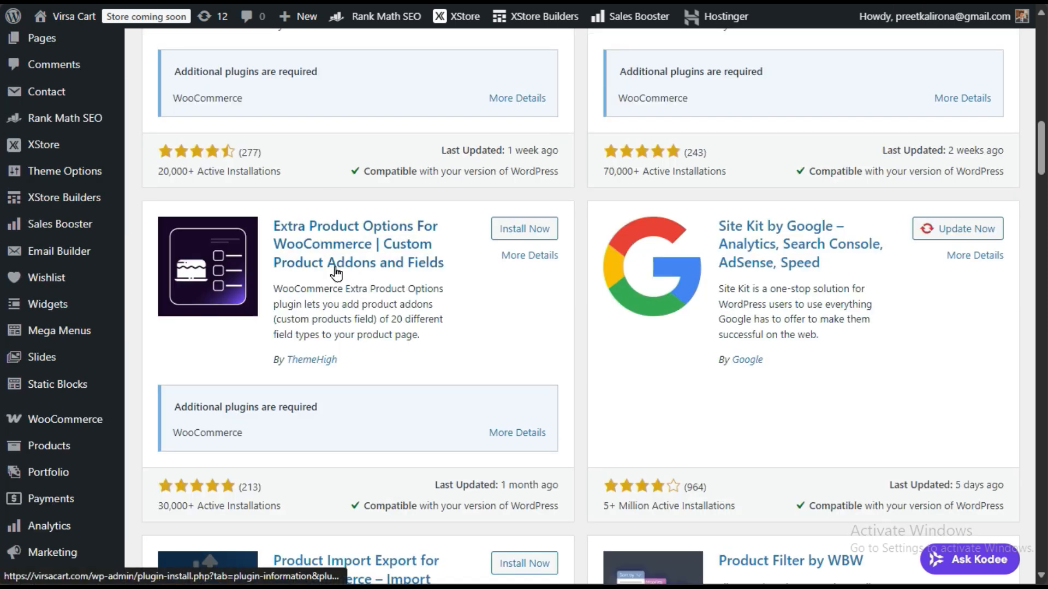
click(518, 227)
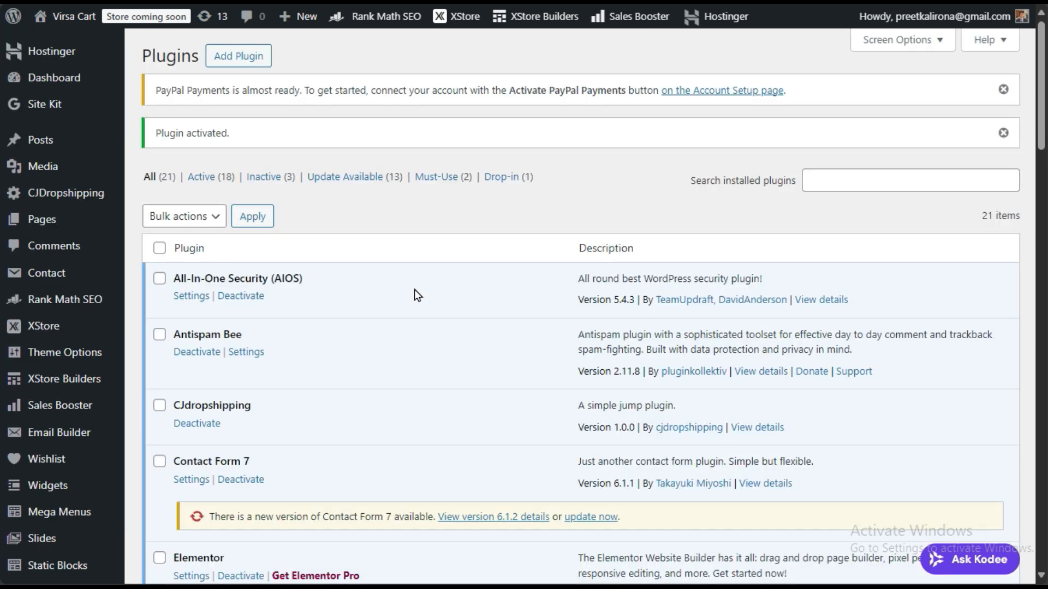
- Look through the installed plugins list and the WooCommerce submenu for the newly activated plugin
scroll(414, 289, down, 10)
scroll(416, 305, up, 6)
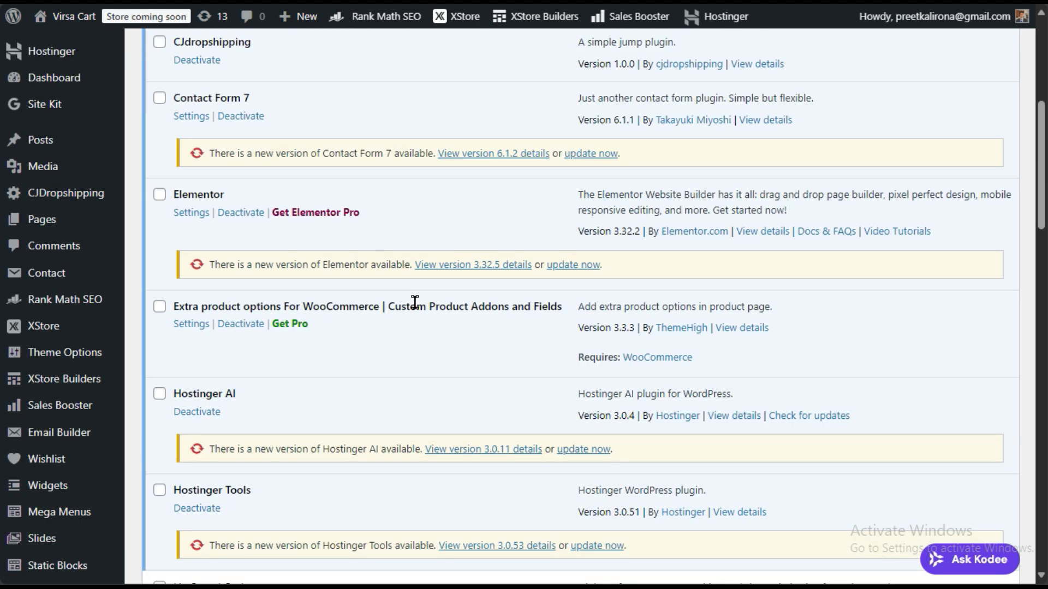
scroll(415, 302, down, 3)
mouse_move(75, 425)
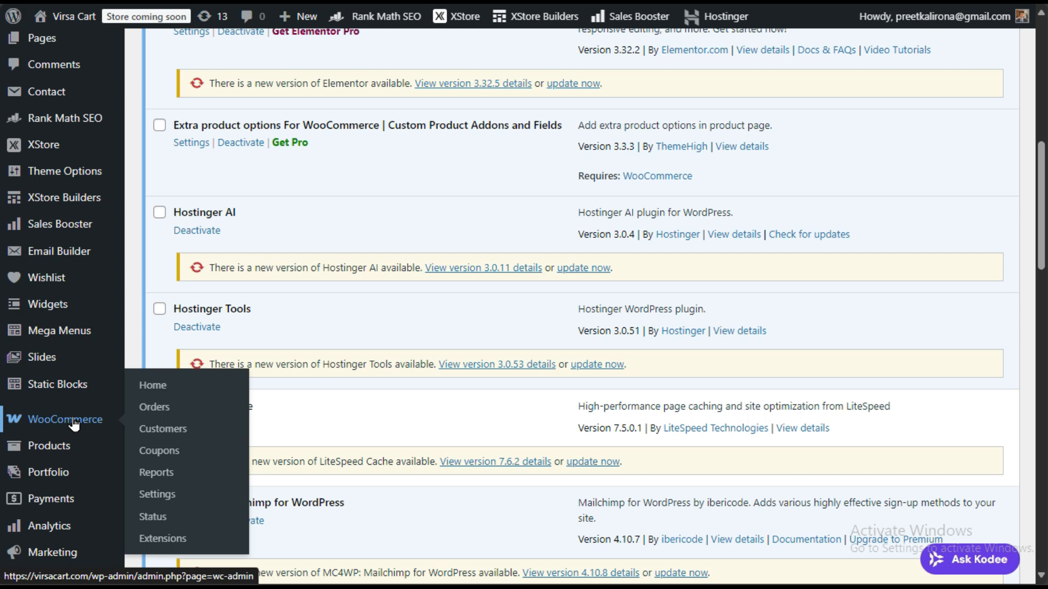
scroll(145, 393, down, 3)
scroll(146, 395, down, 3)
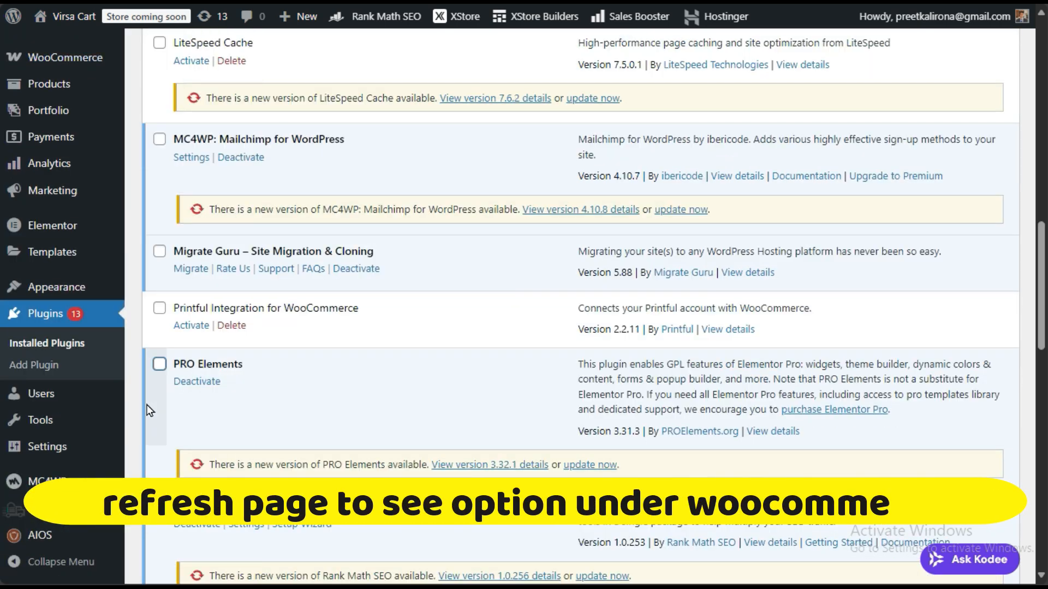
scroll(148, 410, down, 4)
scroll(148, 410, up, 4)
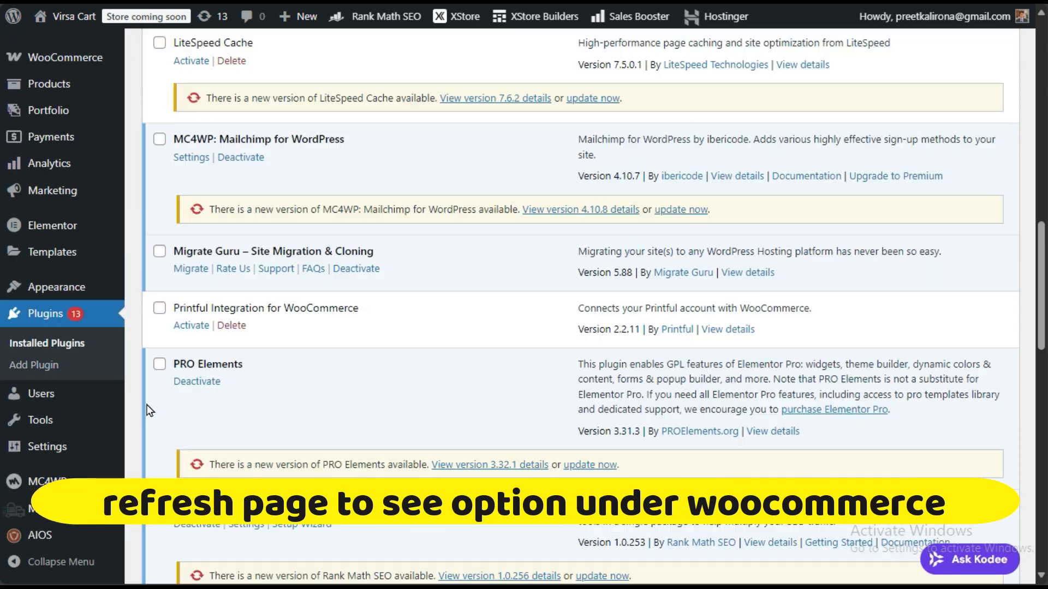
scroll(147, 411, up, 15)
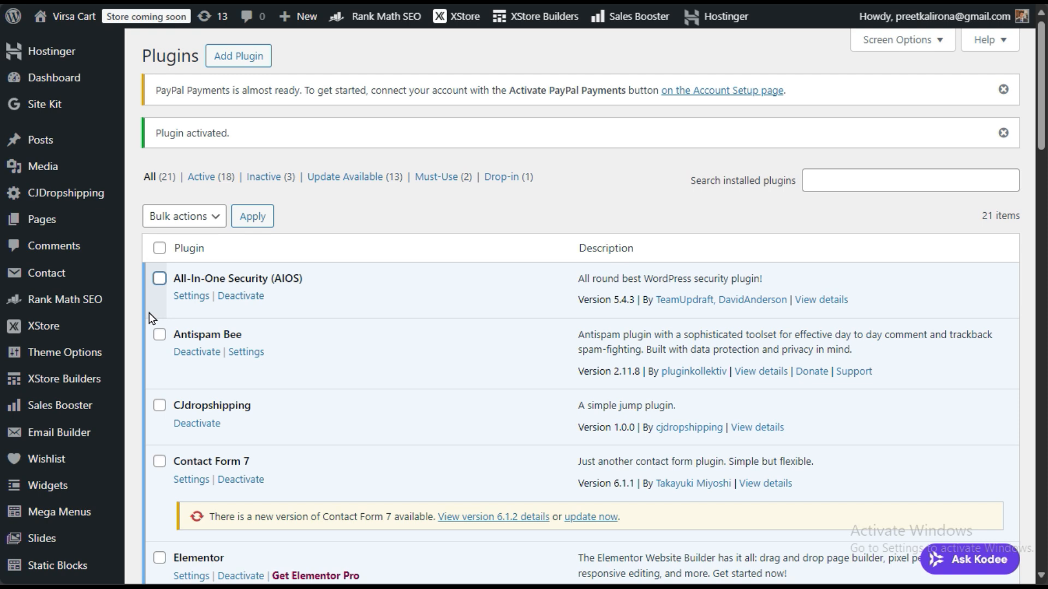
- Find Extra product options For WooCommerce among the installed plugins and open its settings
scroll(149, 312, down, 3)
scroll(302, 224, down, 6)
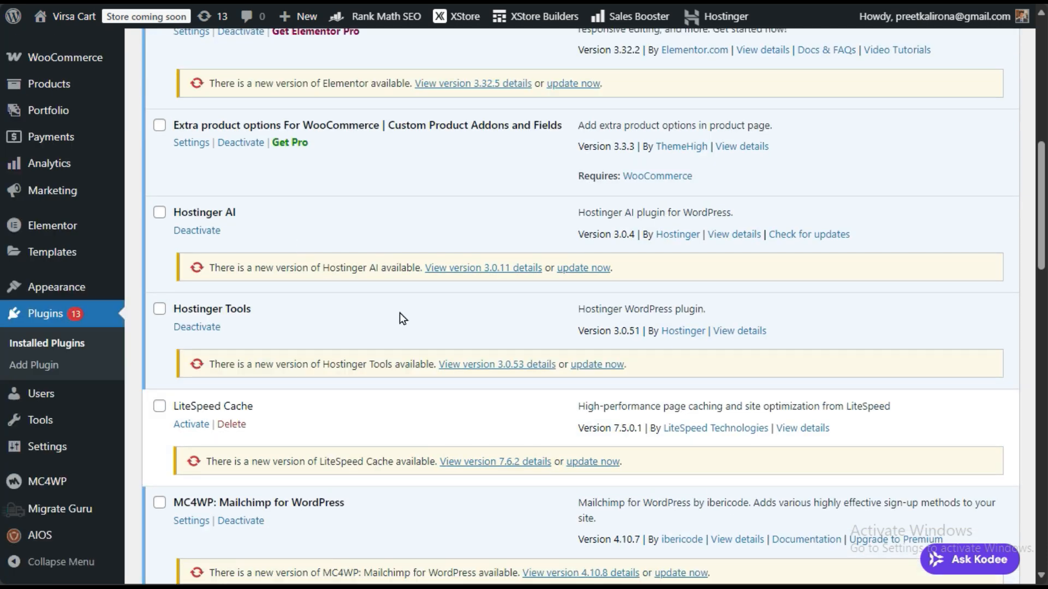
scroll(399, 313, up, 3)
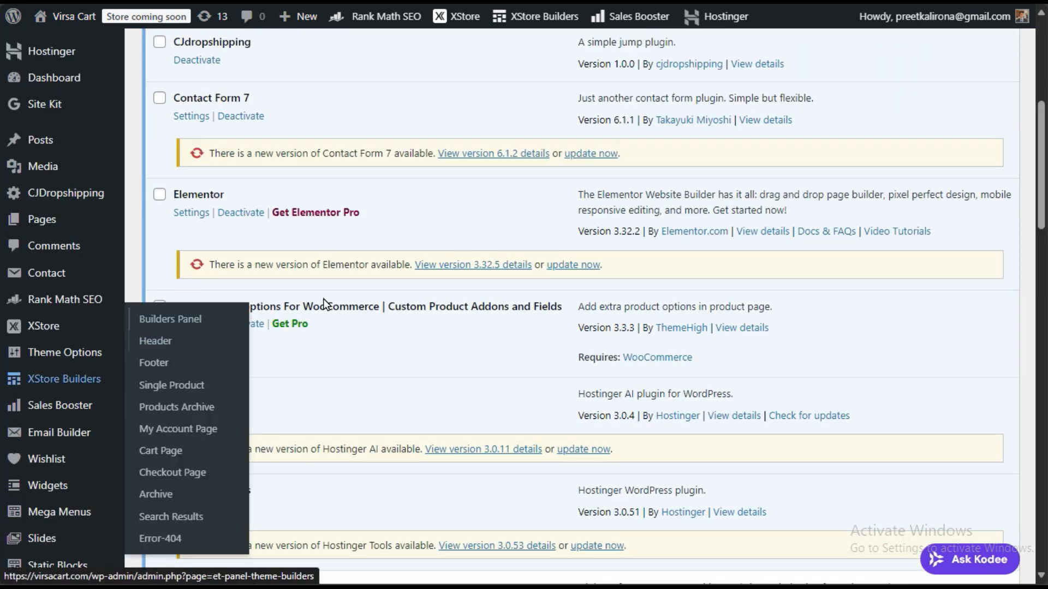
drag(174, 306, 401, 315)
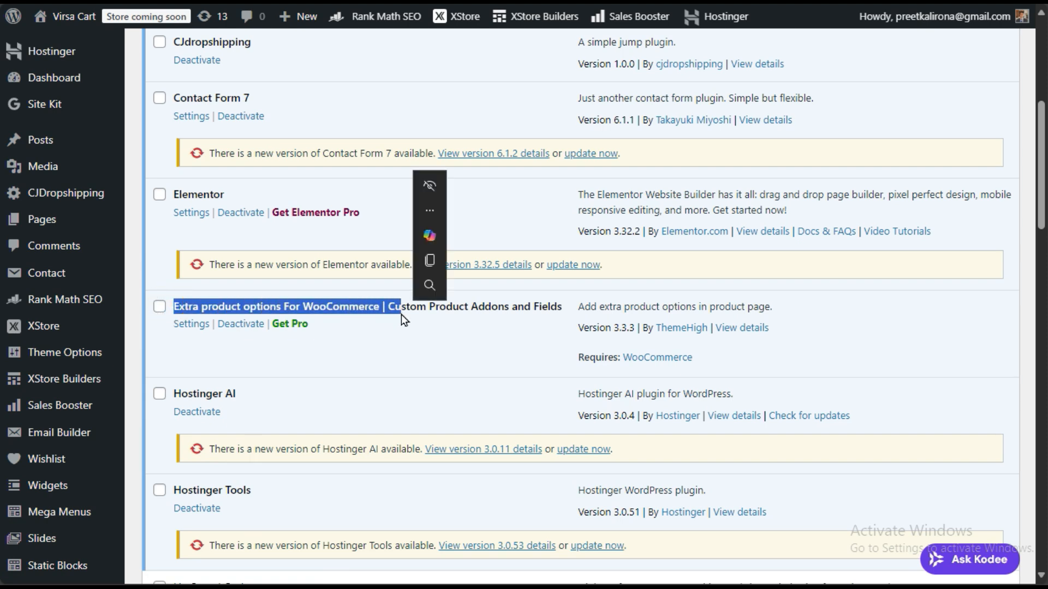
click(200, 324)
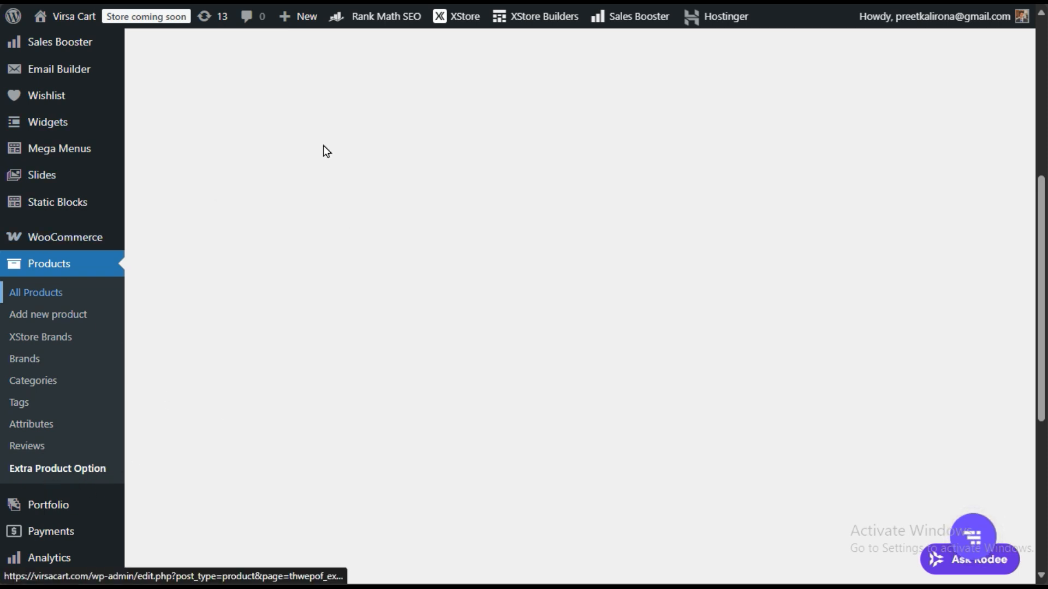
- Examine the USB Crystal Light Himalayan Salt LED Lamp product page in the store, including its available color options
mouse_move(1, 7)
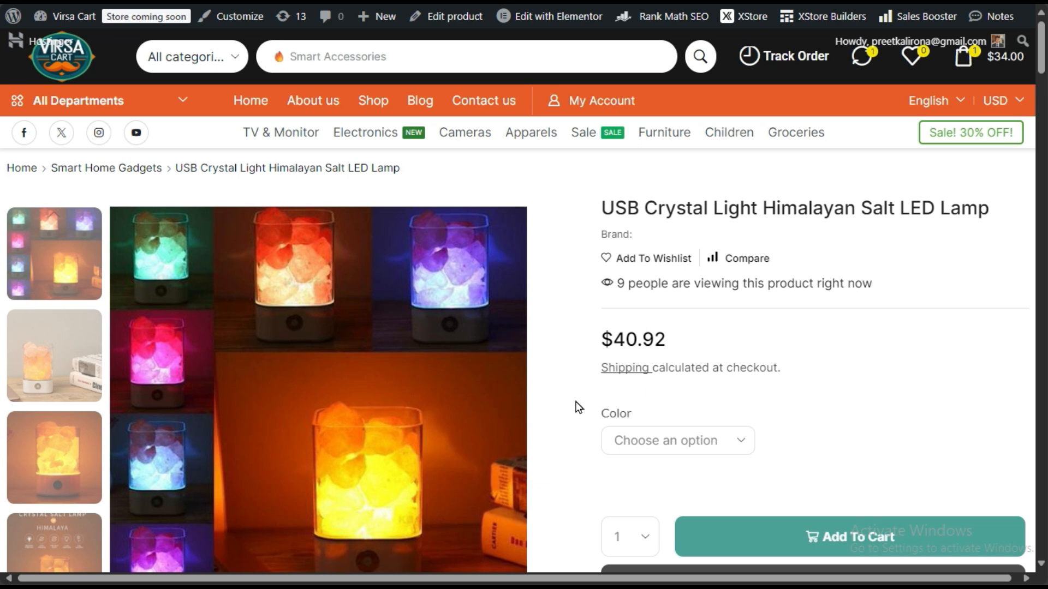
drag(599, 211, 1003, 221)
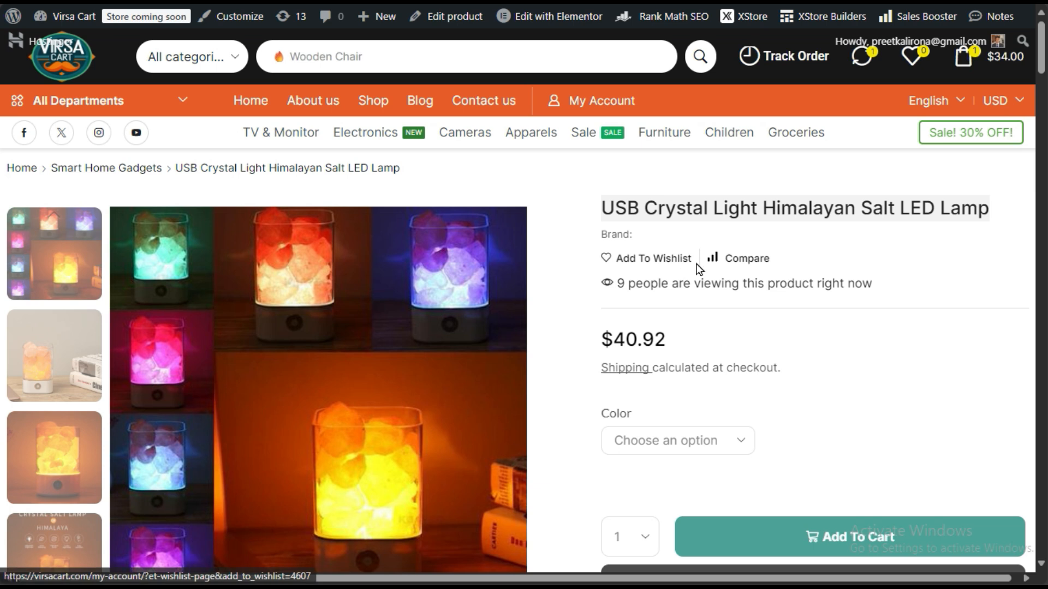
click(615, 283)
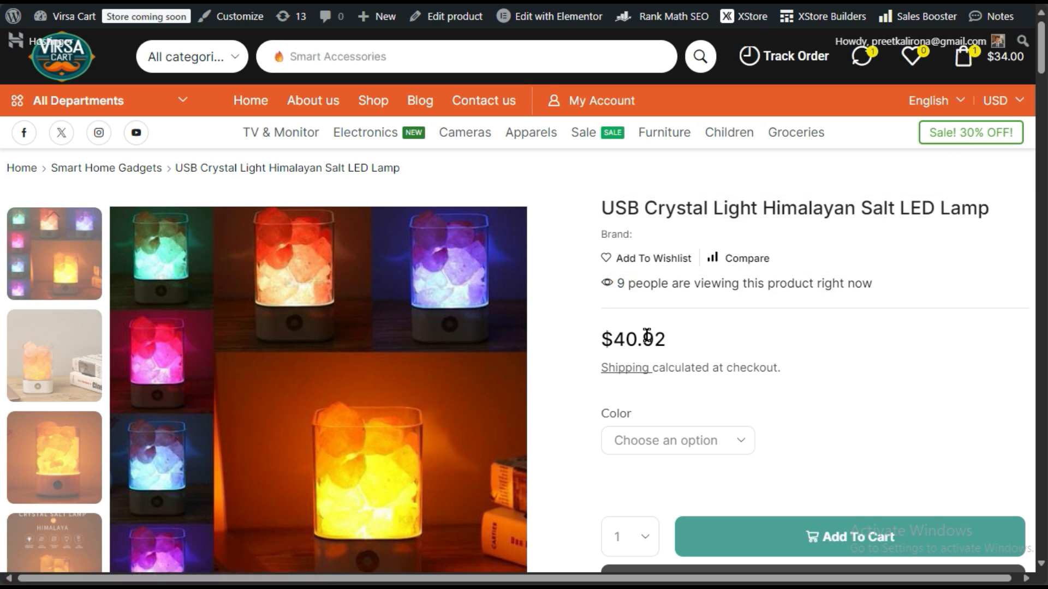
scroll(666, 305, down, 3)
click(672, 265)
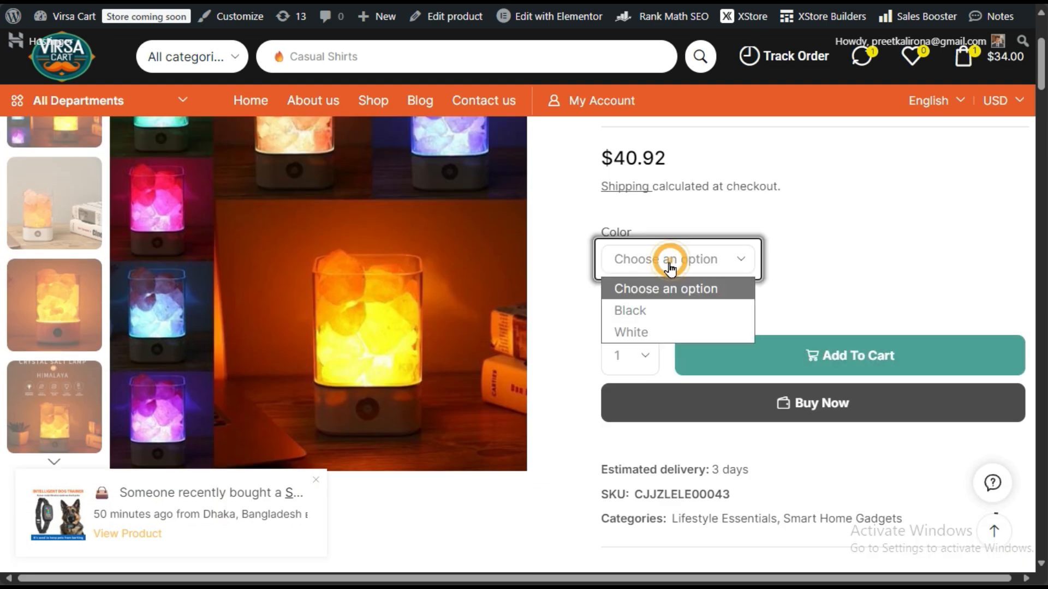
click(800, 253)
click(683, 300)
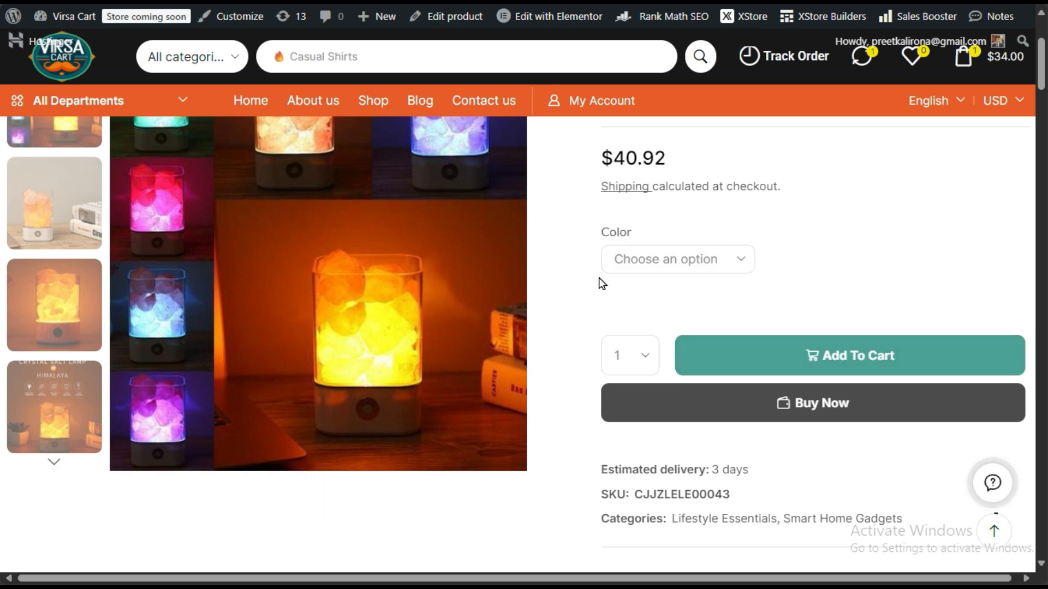
- Examine the space between the lamp's color selector and its add-to-cart controls on the product page, where extra fields could go
drag(596, 283, 598, 333)
click(974, 307)
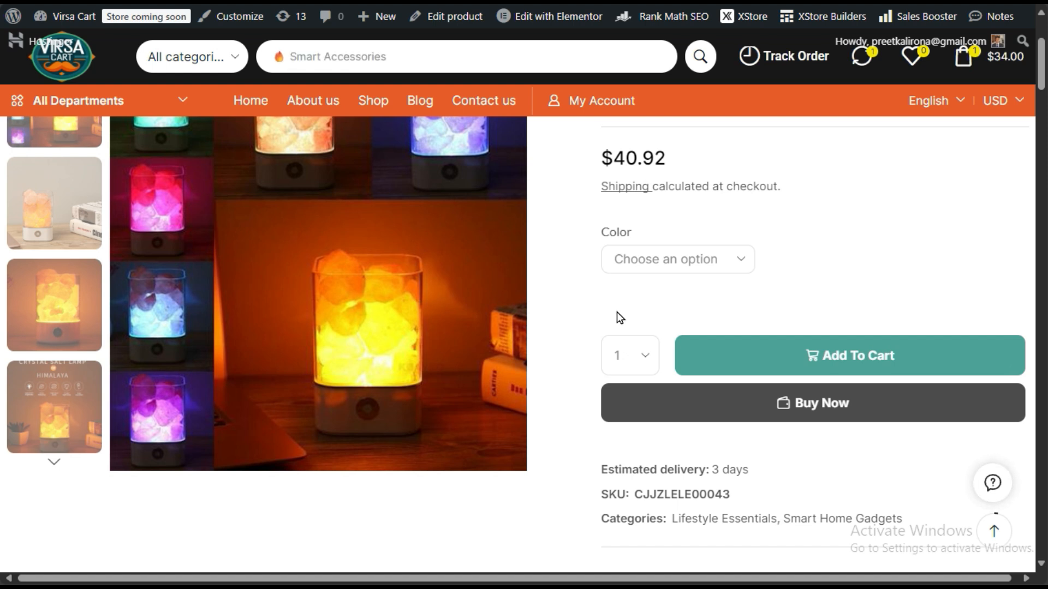
click(612, 280)
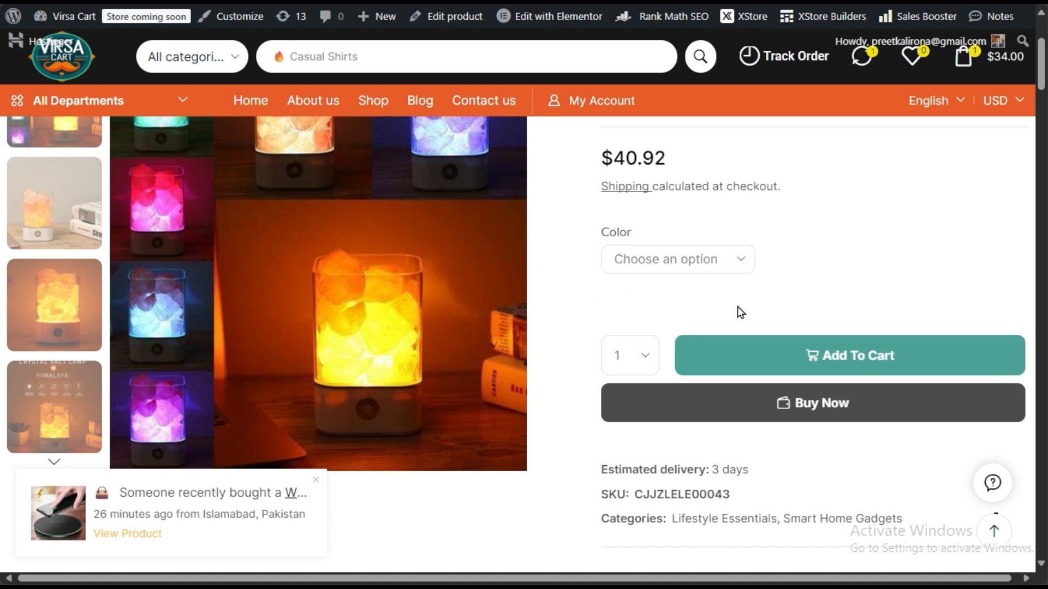
scroll(667, 306, up, 3)
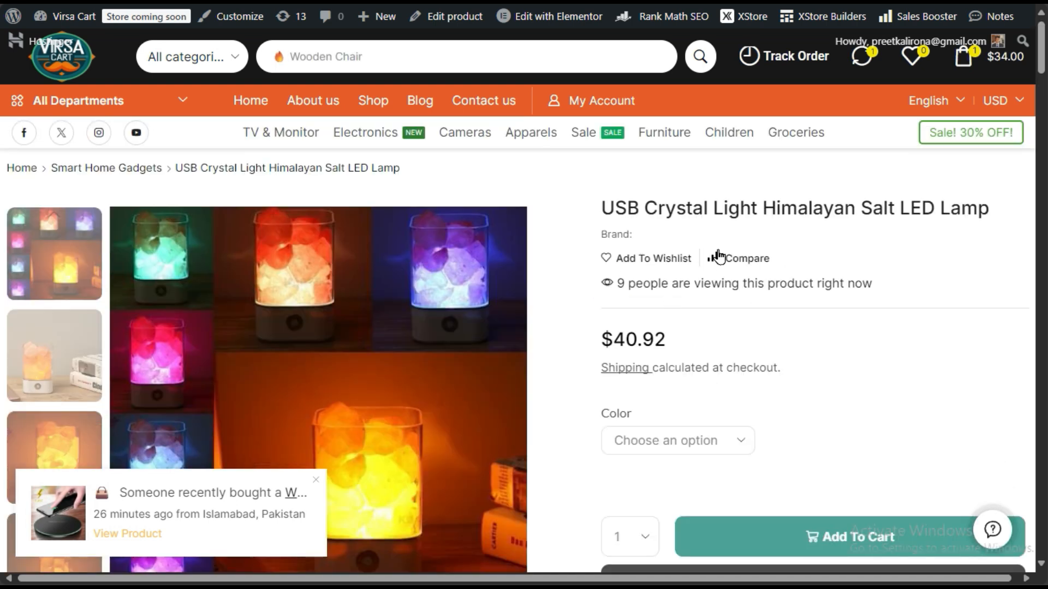
scroll(715, 267, down, 3)
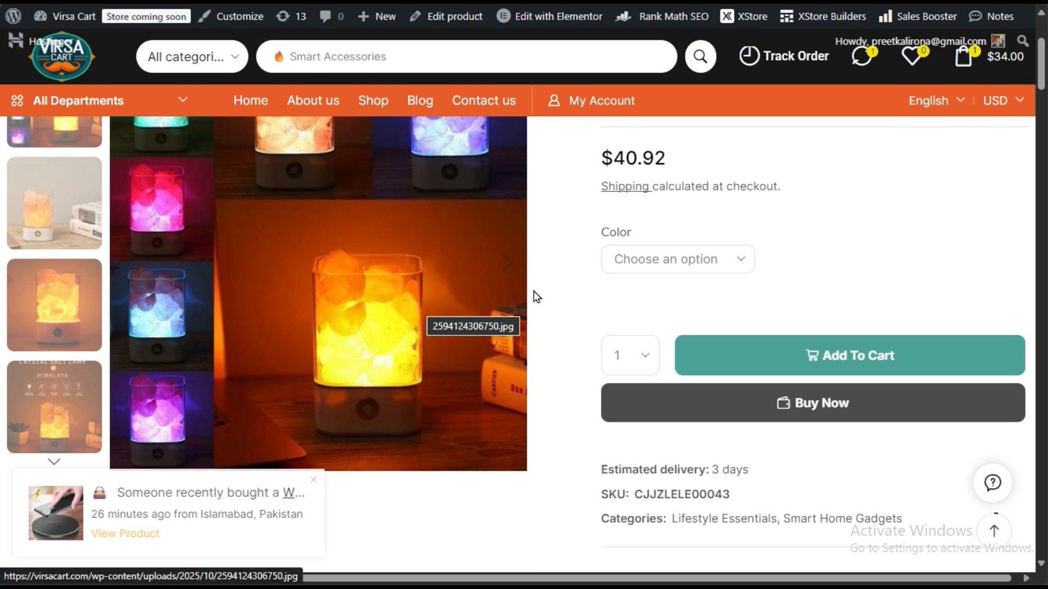
drag(606, 278, 664, 310)
click(664, 310)
click(712, 260)
click(819, 261)
click(624, 298)
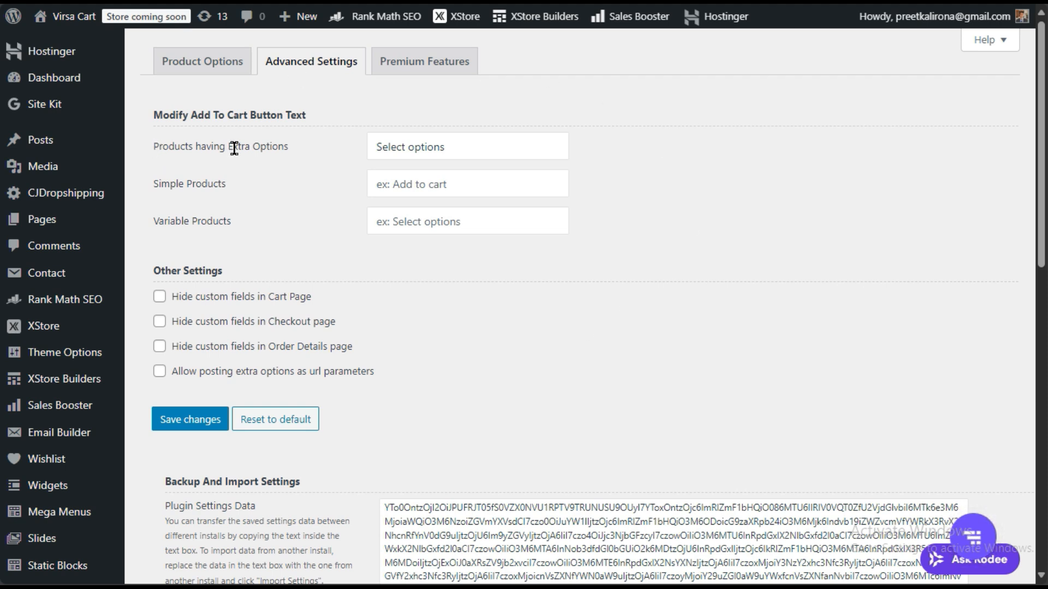
- Review the plugin's advanced settings for add-to-cart button text and for hiding custom fields on the cart, checkout and order details pages
drag(457, 152, 310, 168)
click(310, 169)
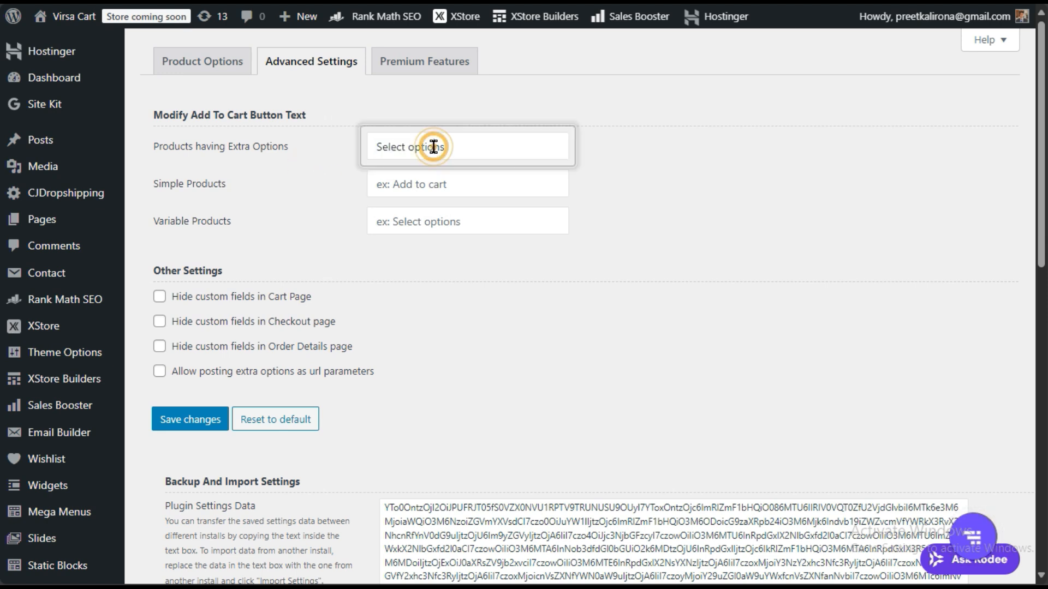
click(470, 148)
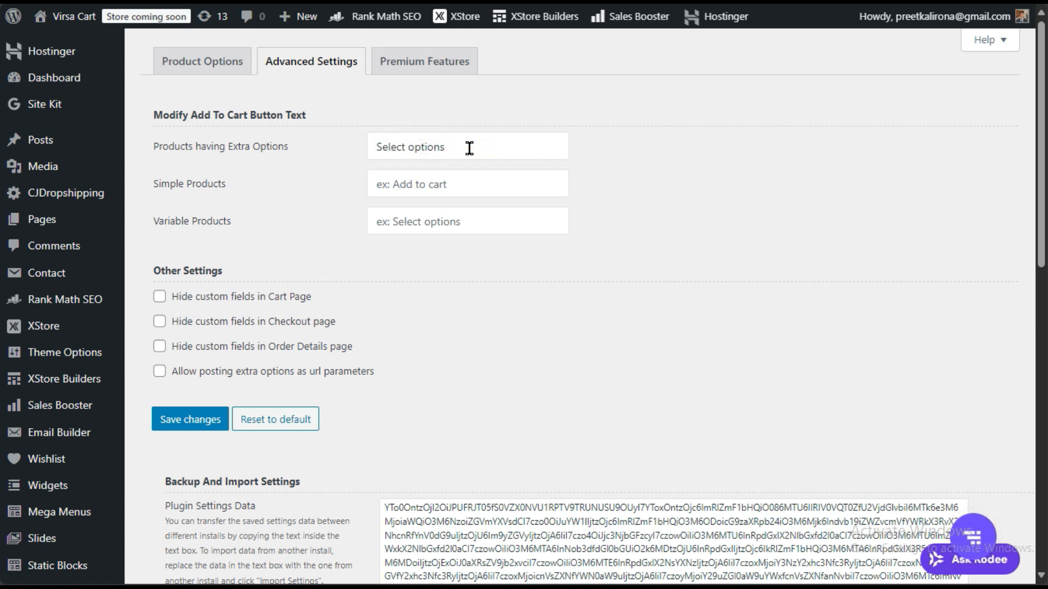
click(428, 183)
drag(167, 116, 315, 126)
click(343, 194)
drag(171, 296, 243, 300)
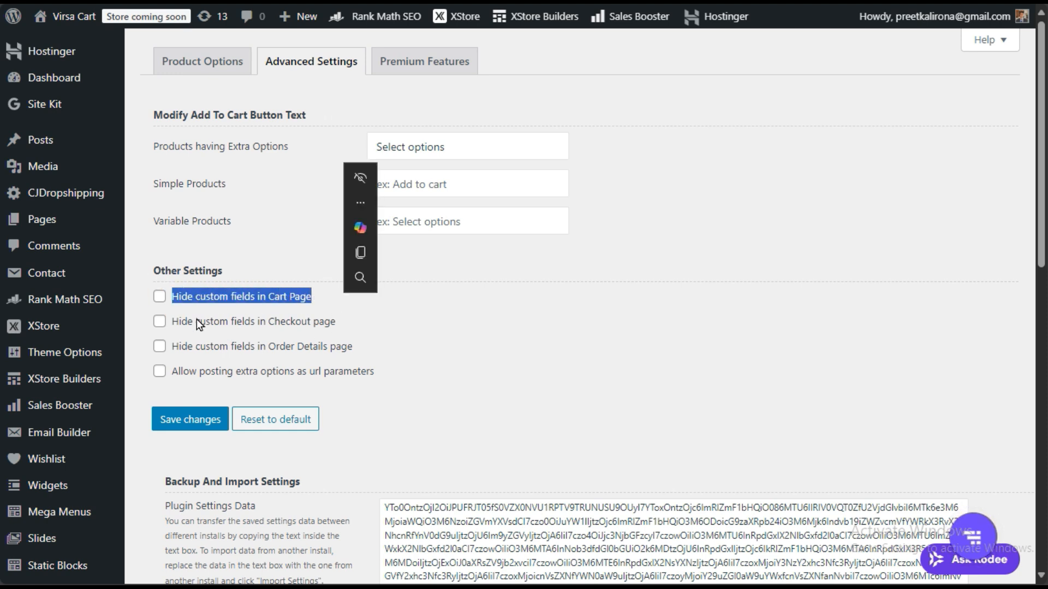
click(180, 322)
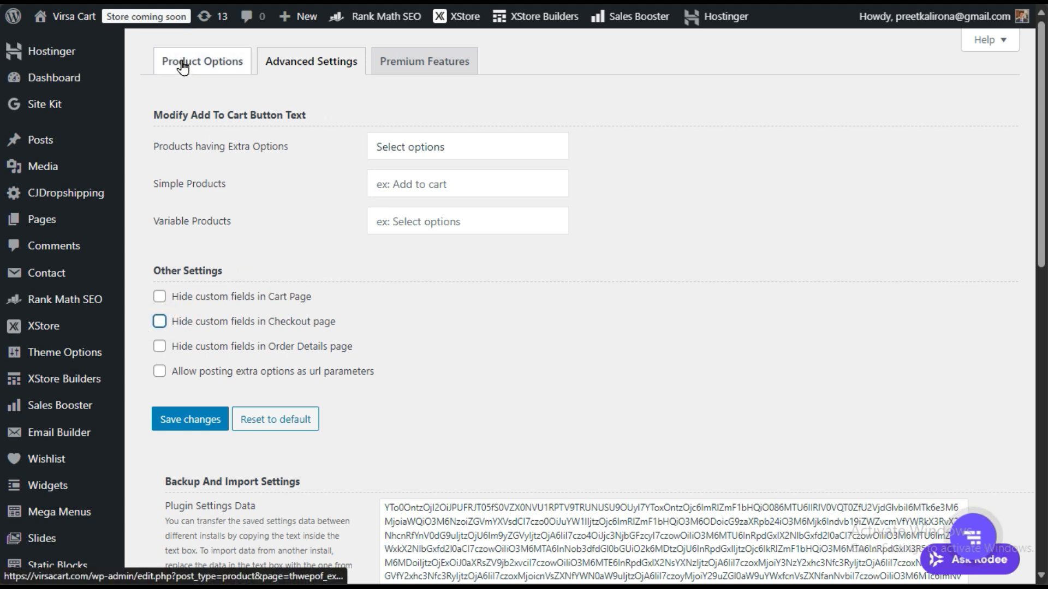
drag(173, 322, 329, 325)
drag(245, 293, 317, 296)
click(343, 350)
click(160, 347)
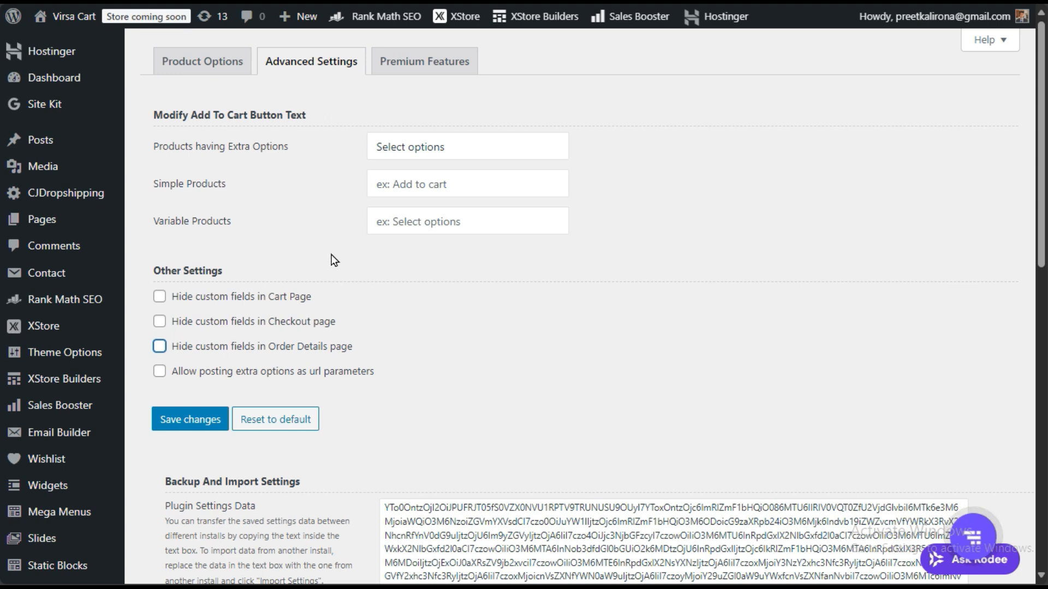
- Return to the plugin's product options, start a new section and open its display position choices
click(201, 65)
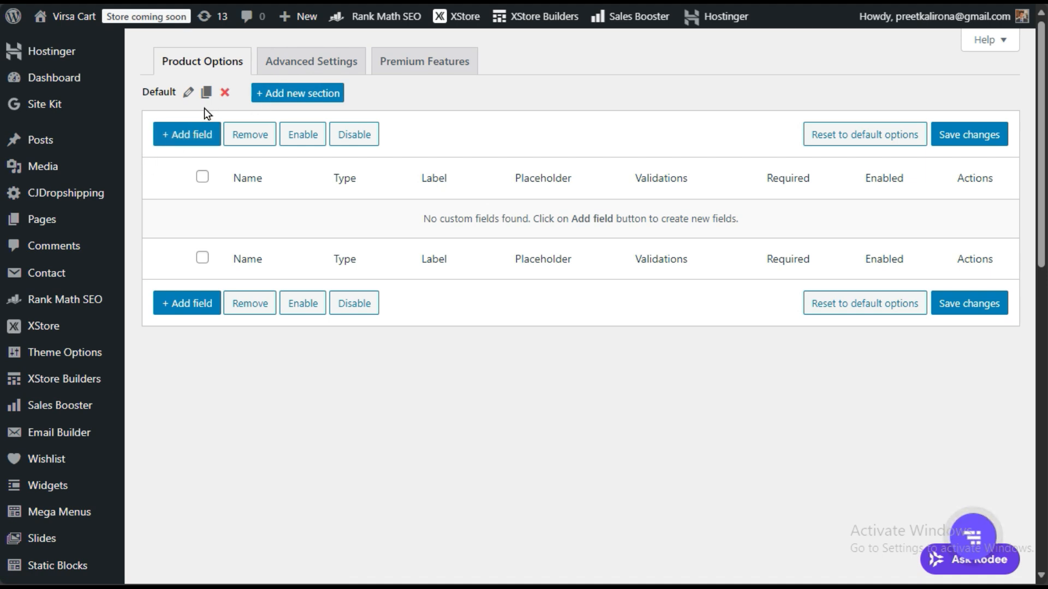
click(296, 93)
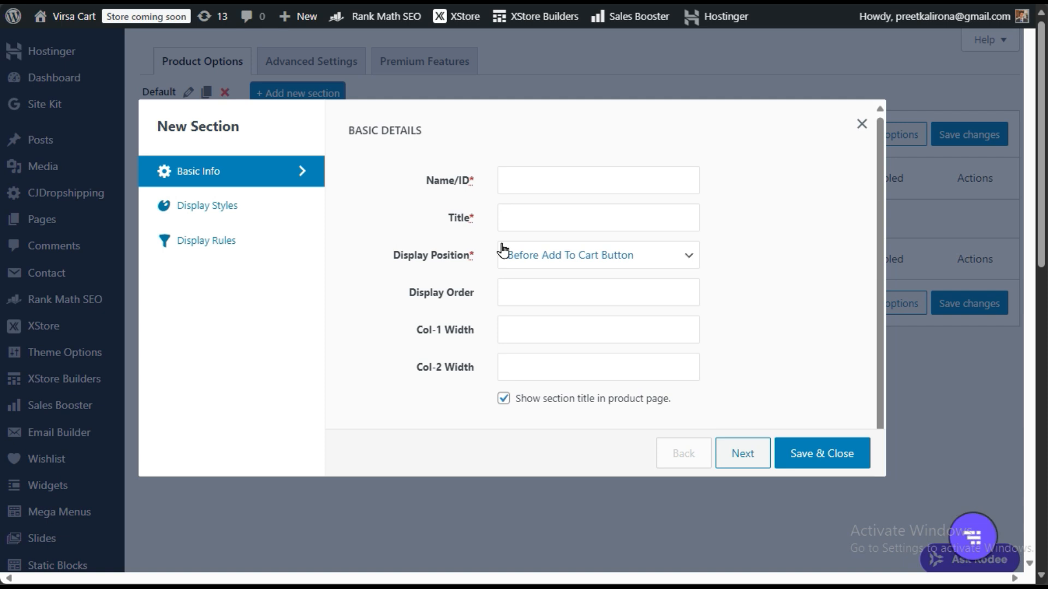
click(860, 125)
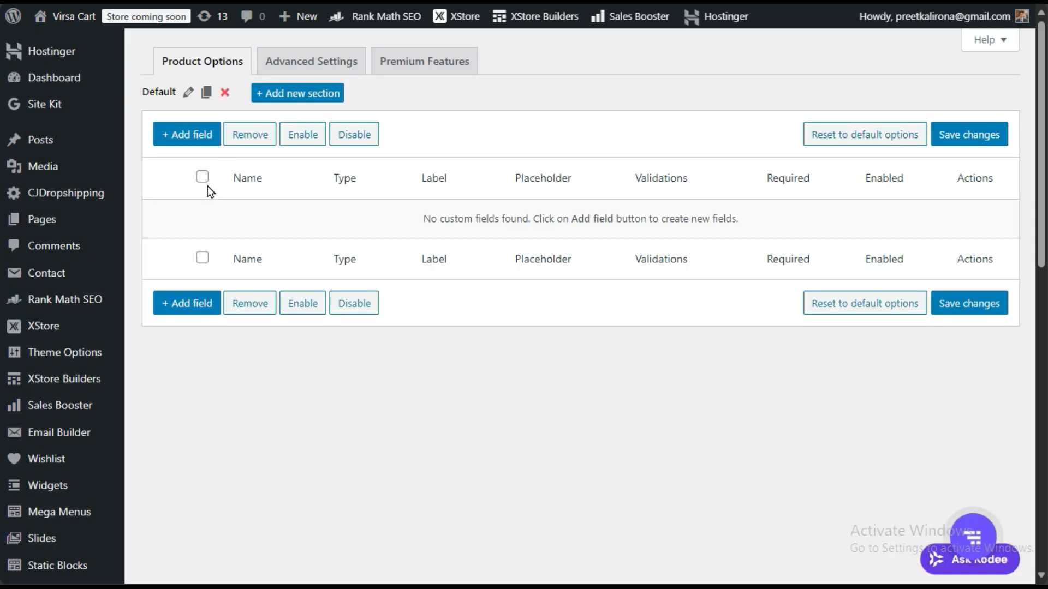
click(273, 94)
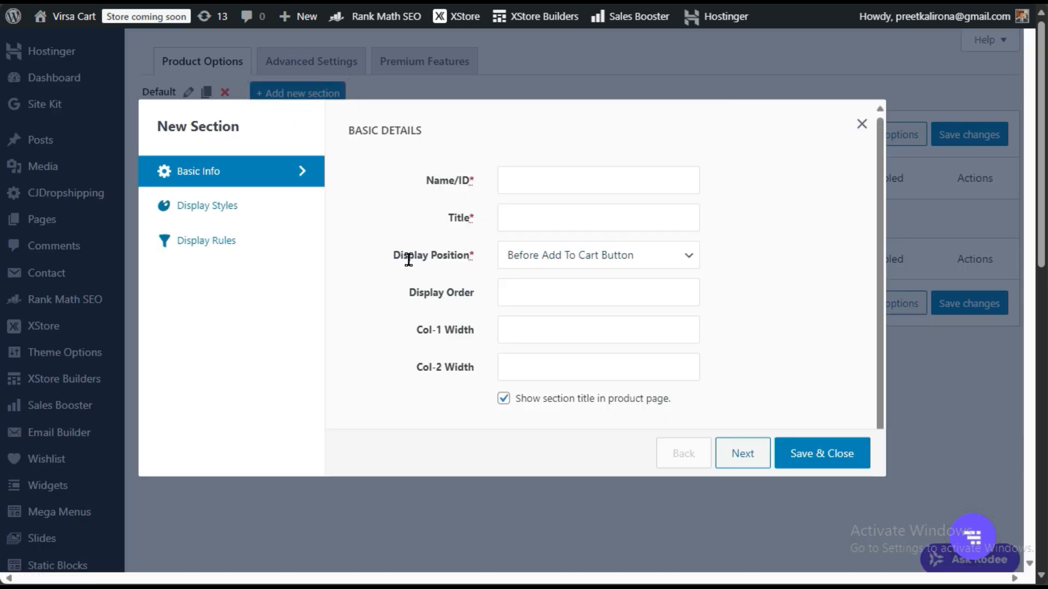
click(533, 254)
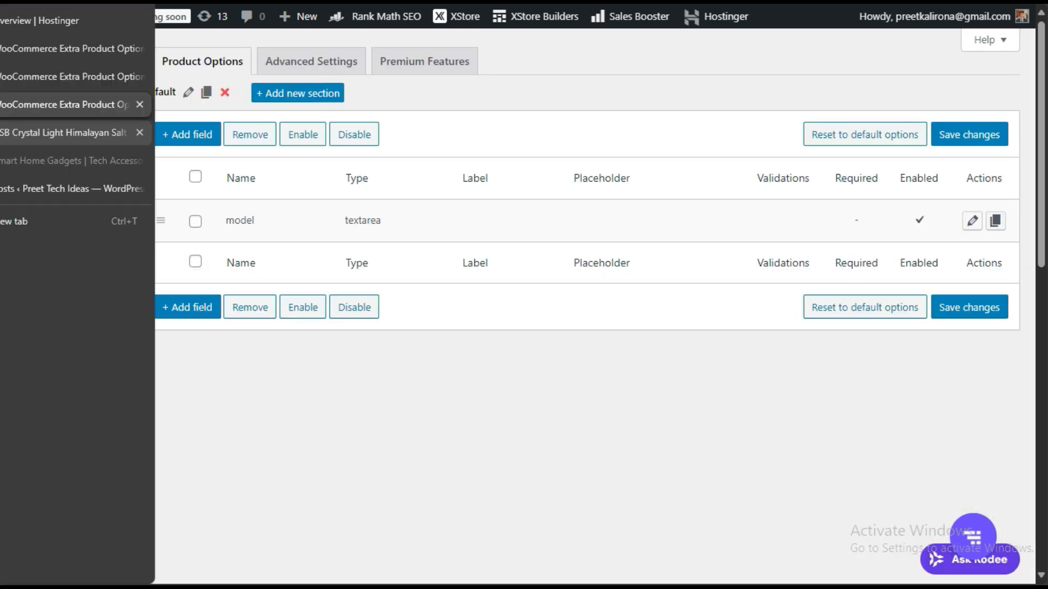
- Check the add-to-cart area on the lamp's product page and return to the new section form
click(63, 132)
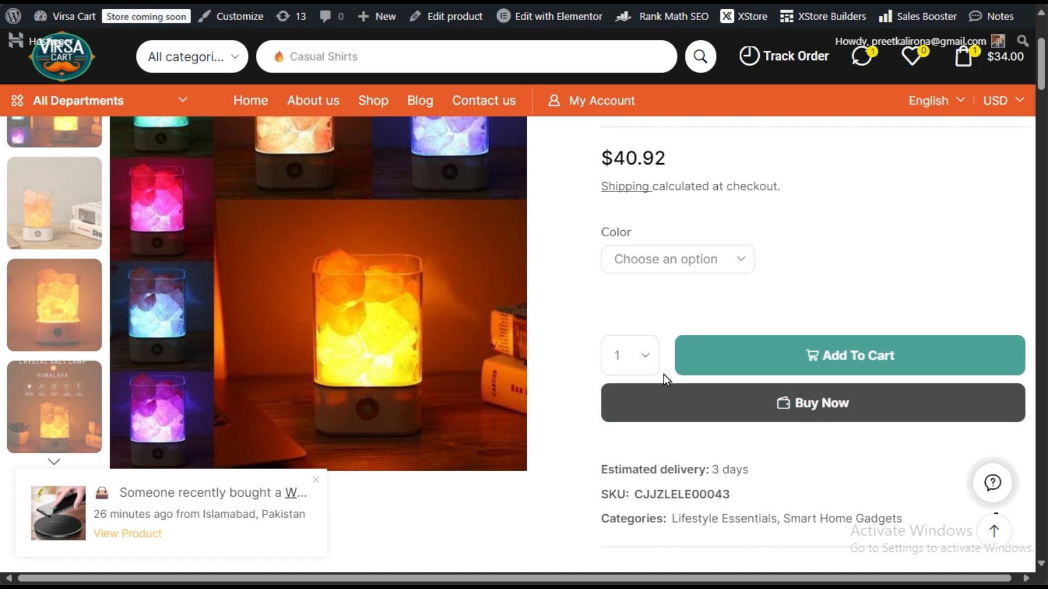
click(65, 103)
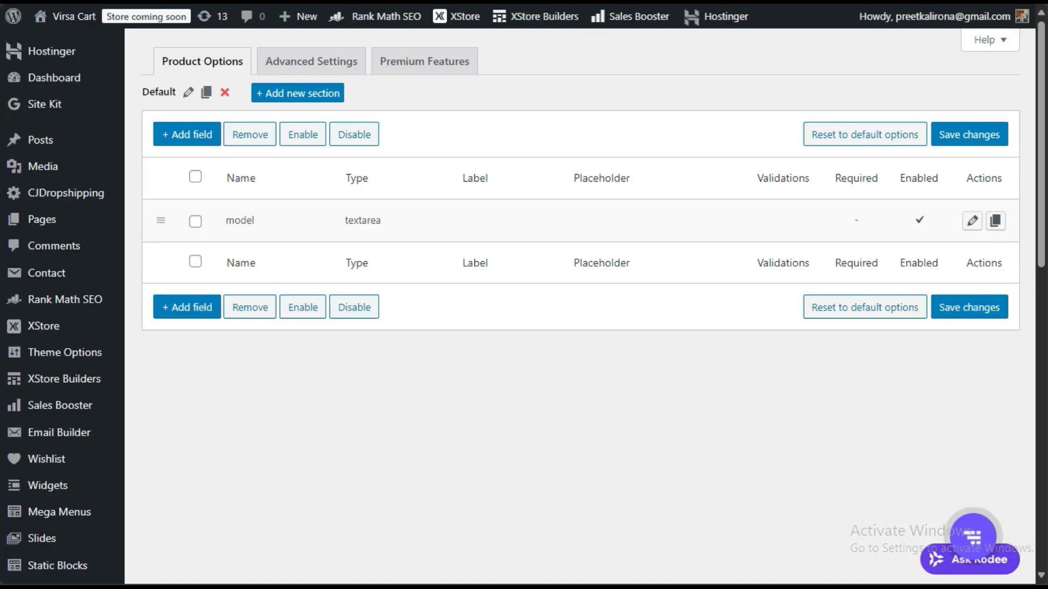
click(66, 76)
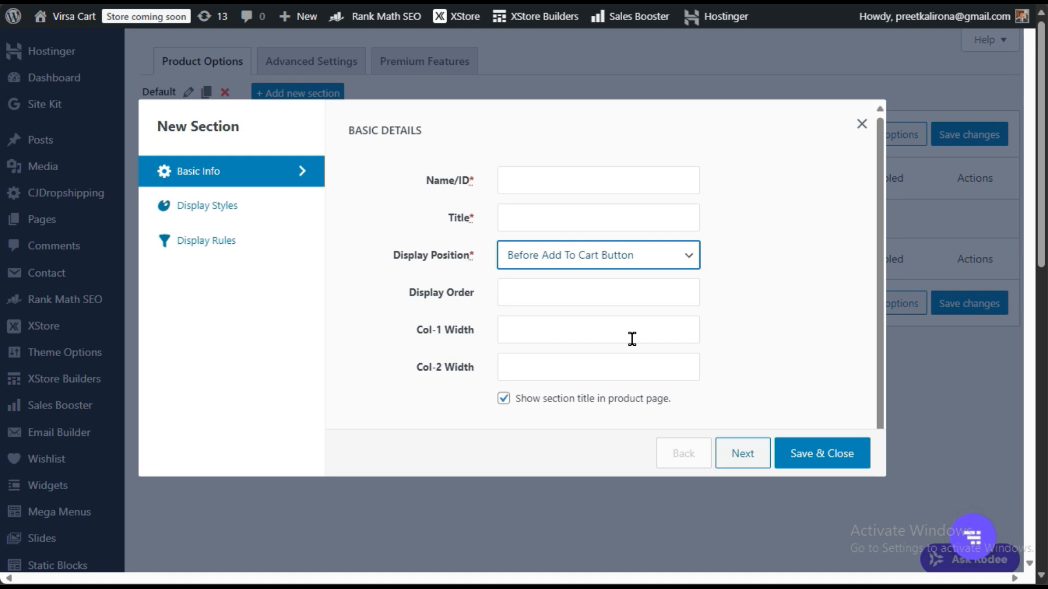
- Enter "products extra options" as the new section's Name/ID
click(536, 186)
click(459, 255)
click(515, 188)
click(457, 252)
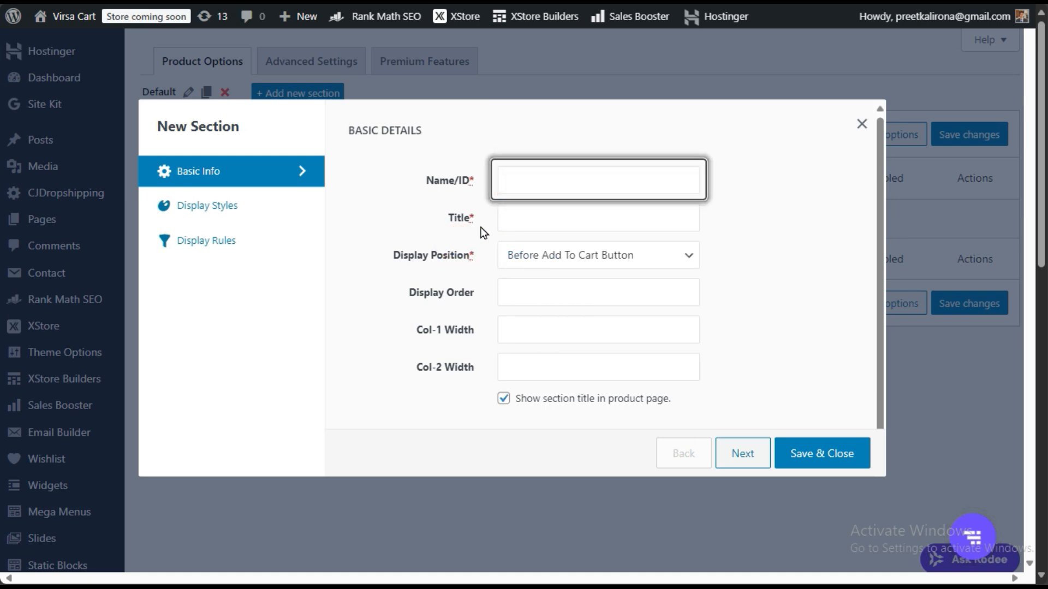
click(507, 172)
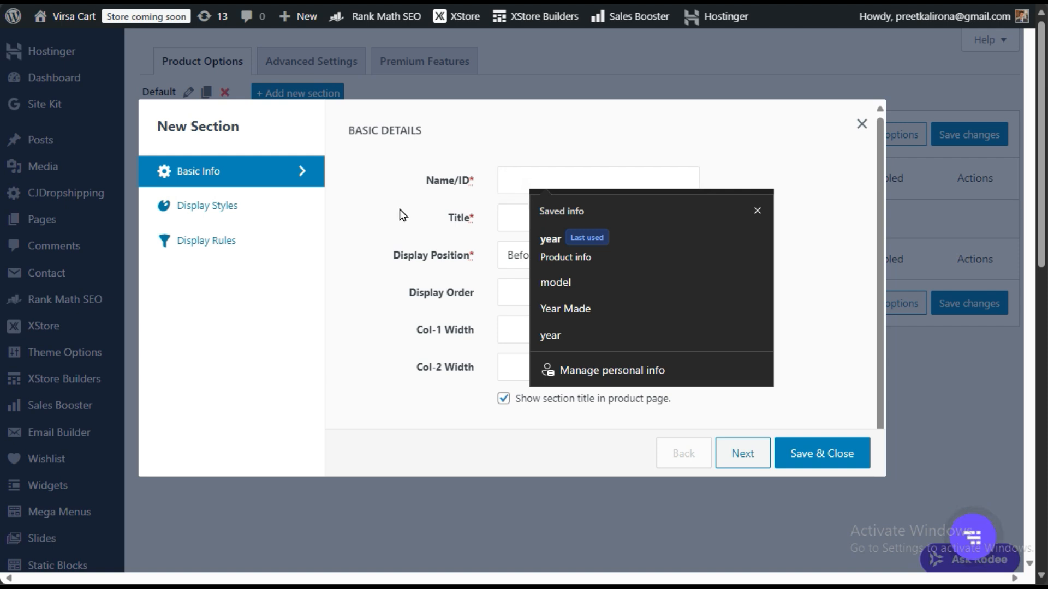
text(prod)
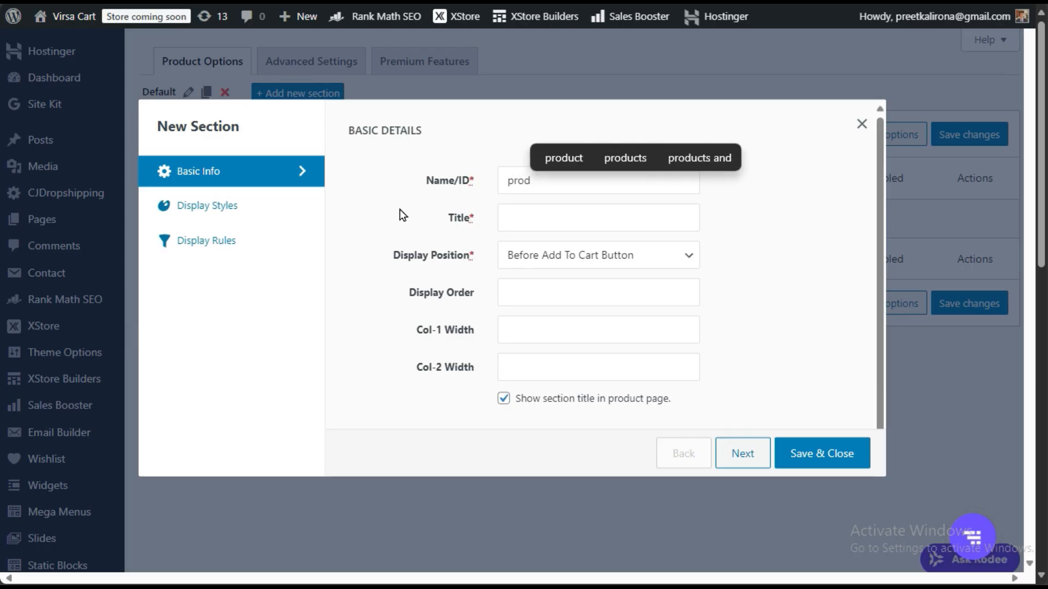
text(ucts extra options)
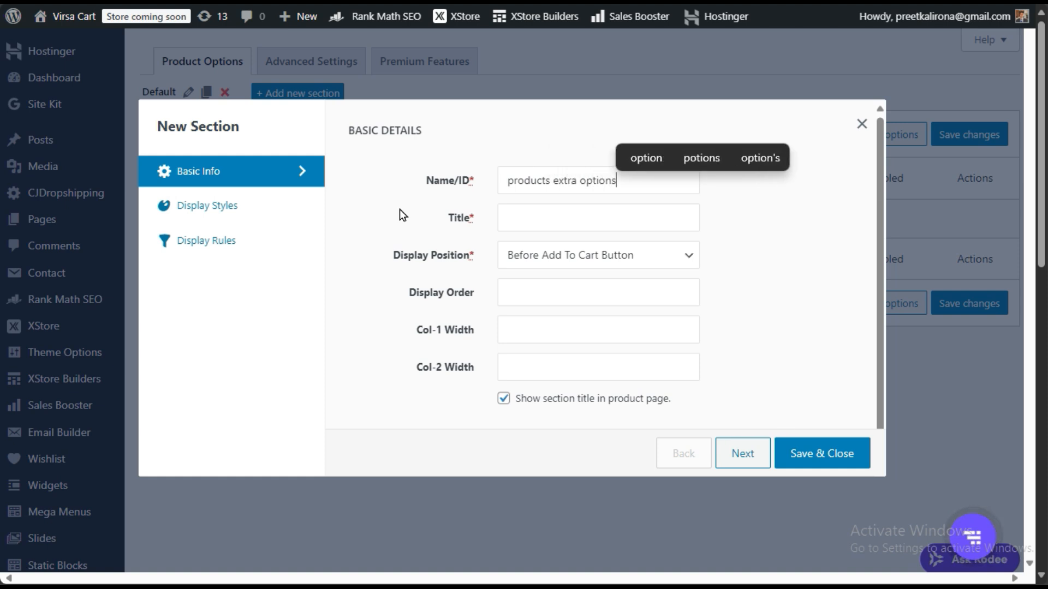
- Copy "products extra" from the section's Name/ID into its title
click(519, 214)
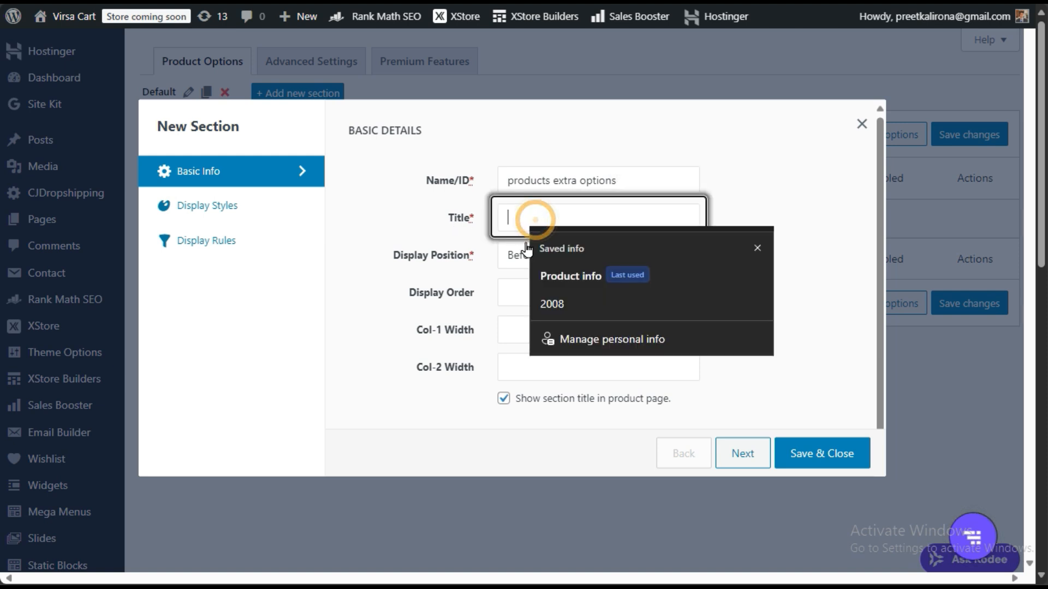
click(510, 216)
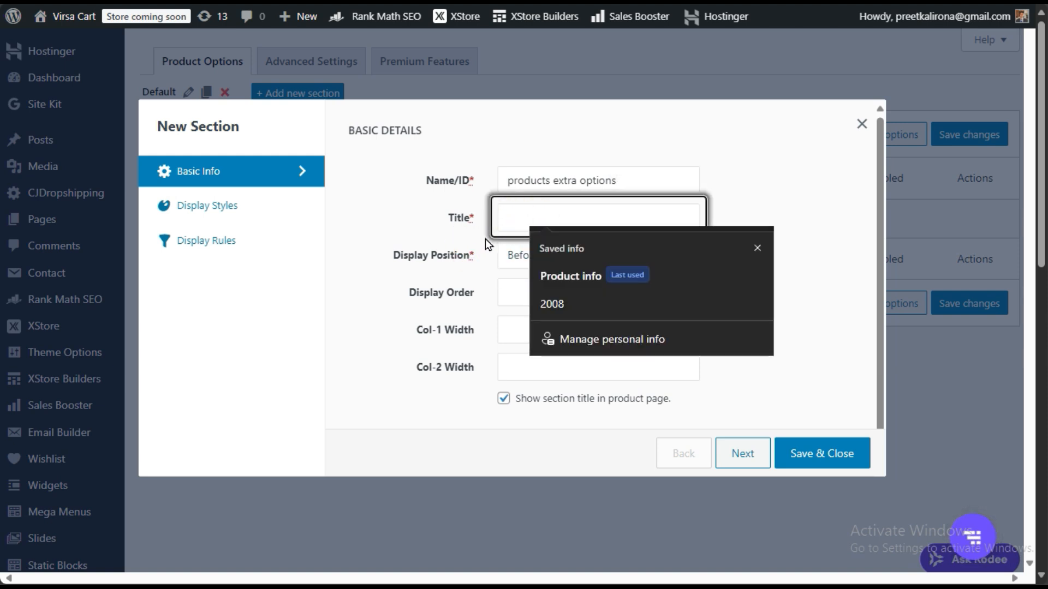
drag(576, 181, 503, 183)
key(ctrl+c)
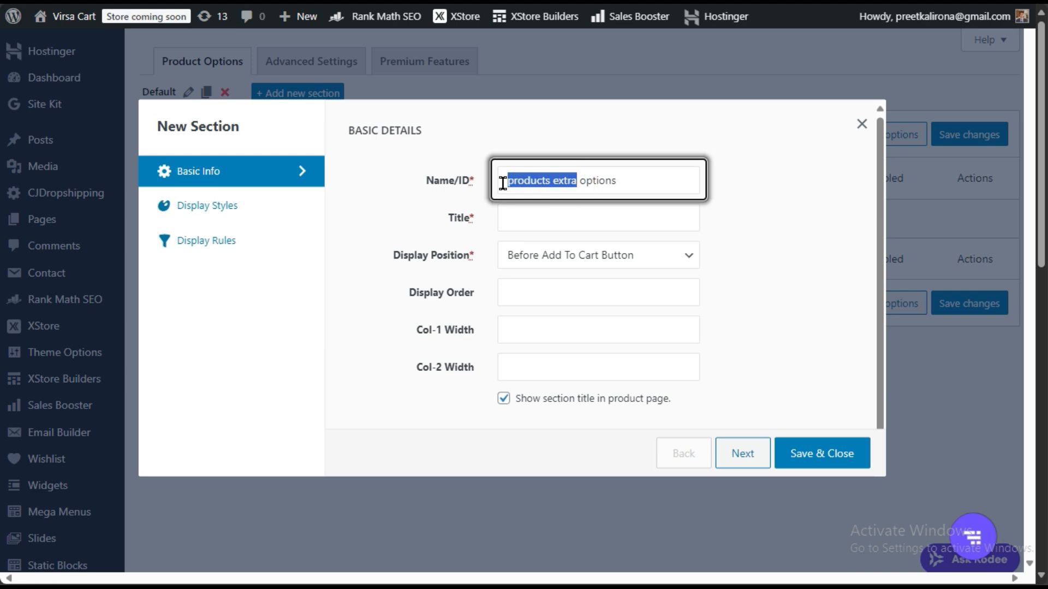
click(504, 214)
key(ctrl+v)
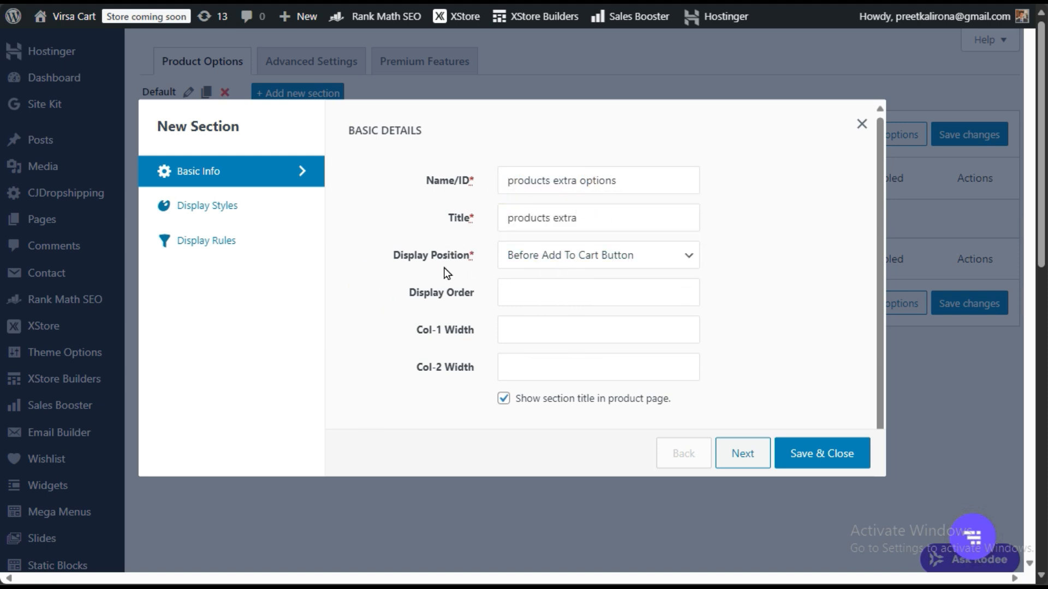
- Choose Before Add To Cart Button as the section's display position and review the option to show its title on the product page
click(547, 256)
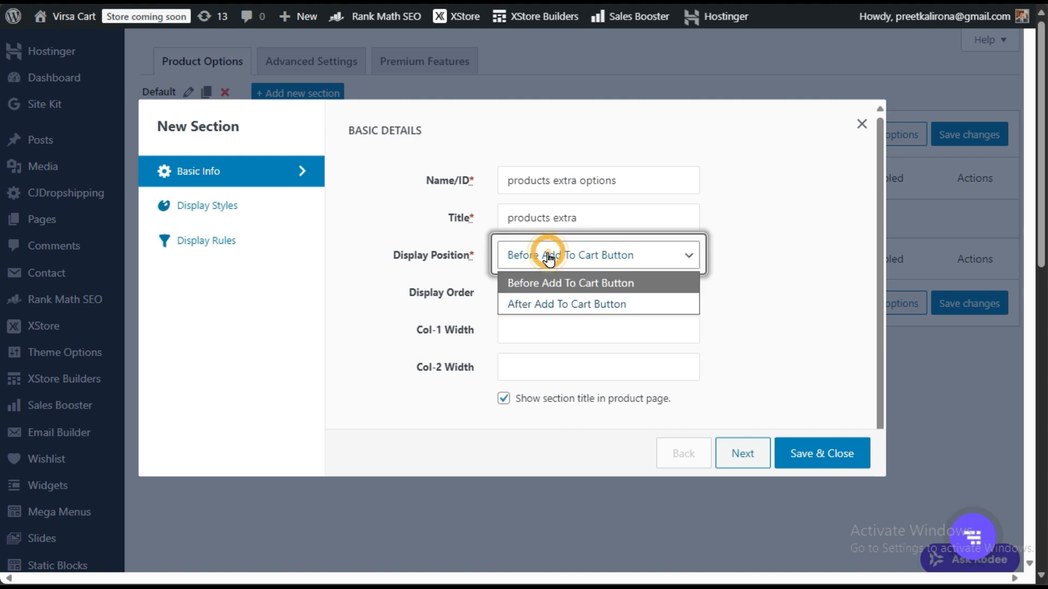
click(546, 282)
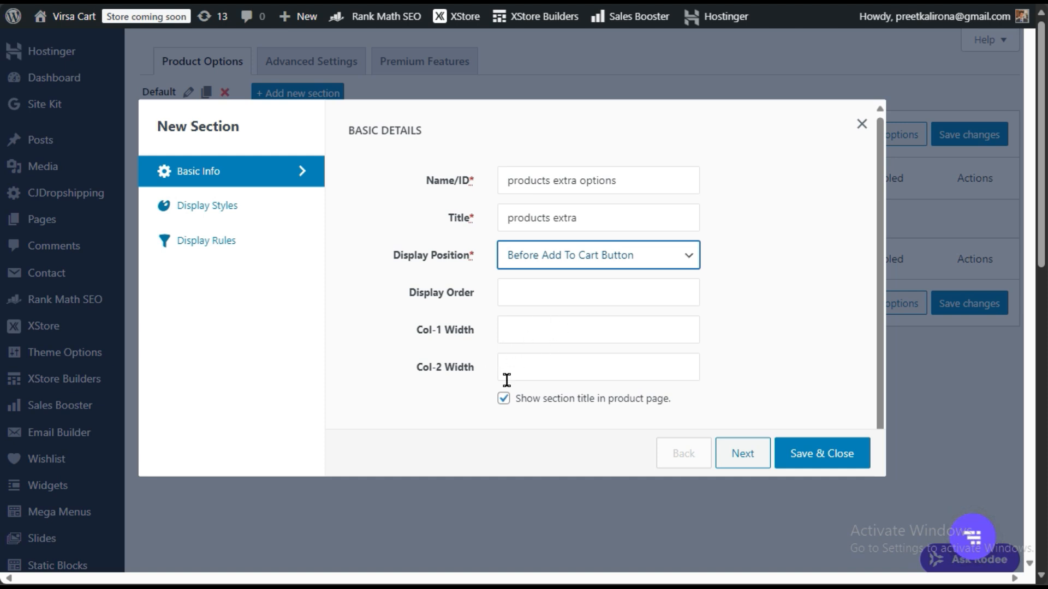
drag(542, 398, 686, 403)
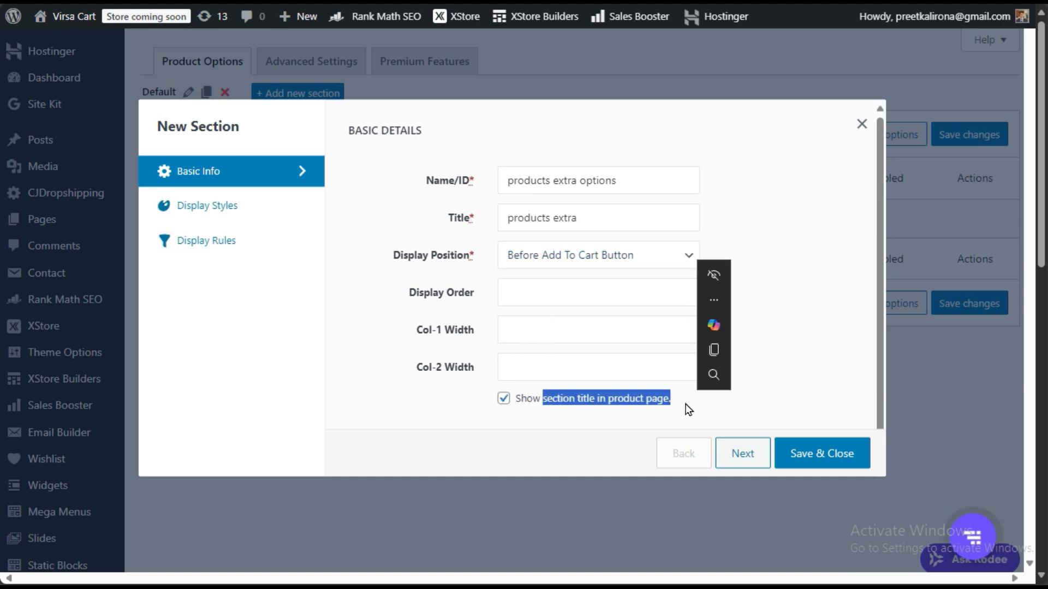
click(686, 403)
drag(513, 404, 681, 397)
click(588, 410)
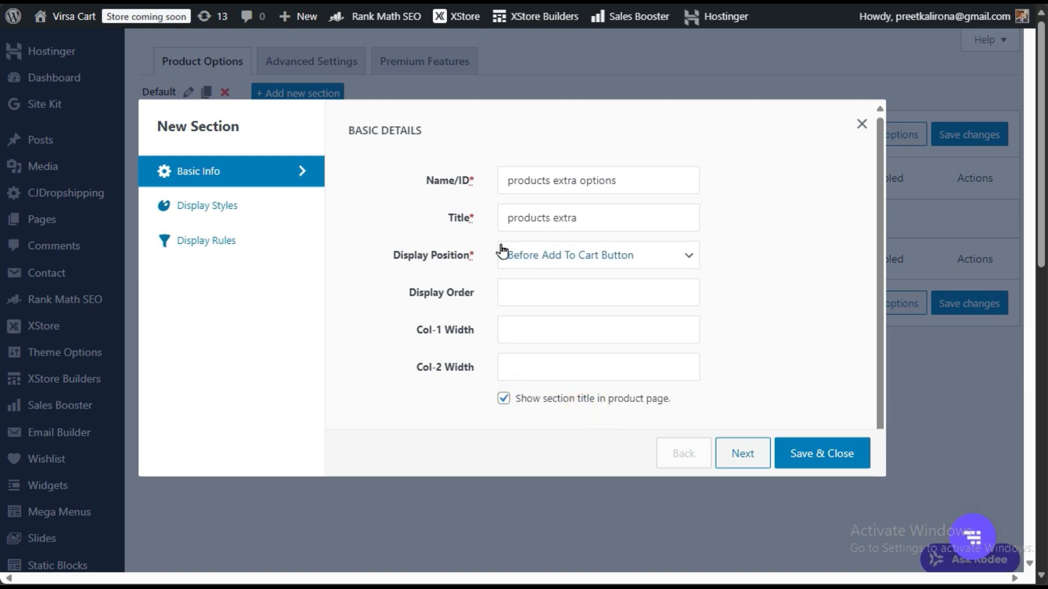
- Replace the new section's title with "Additional info"
drag(600, 216, 471, 232)
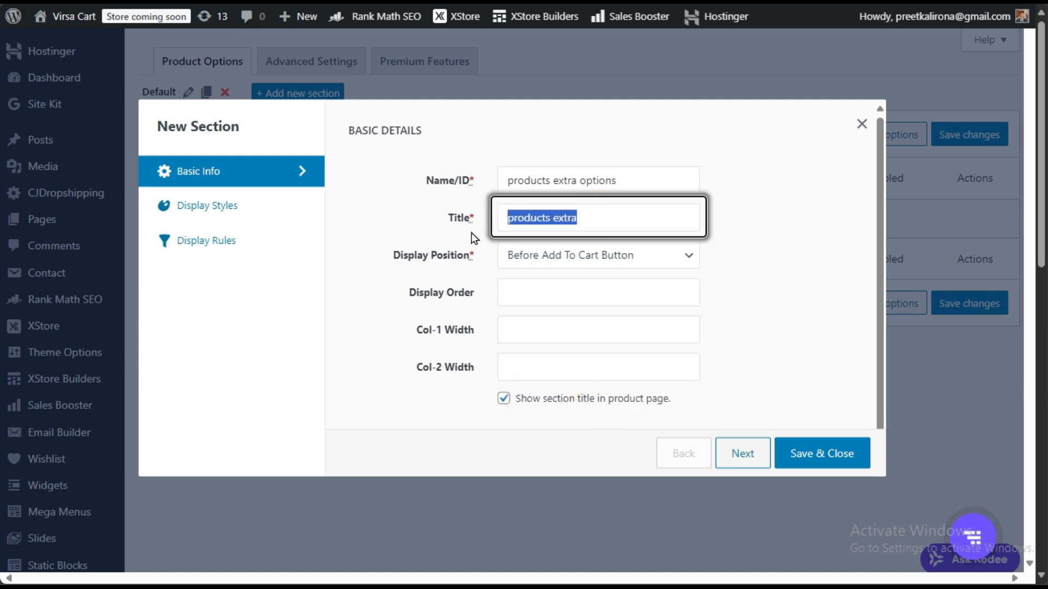
text(A)
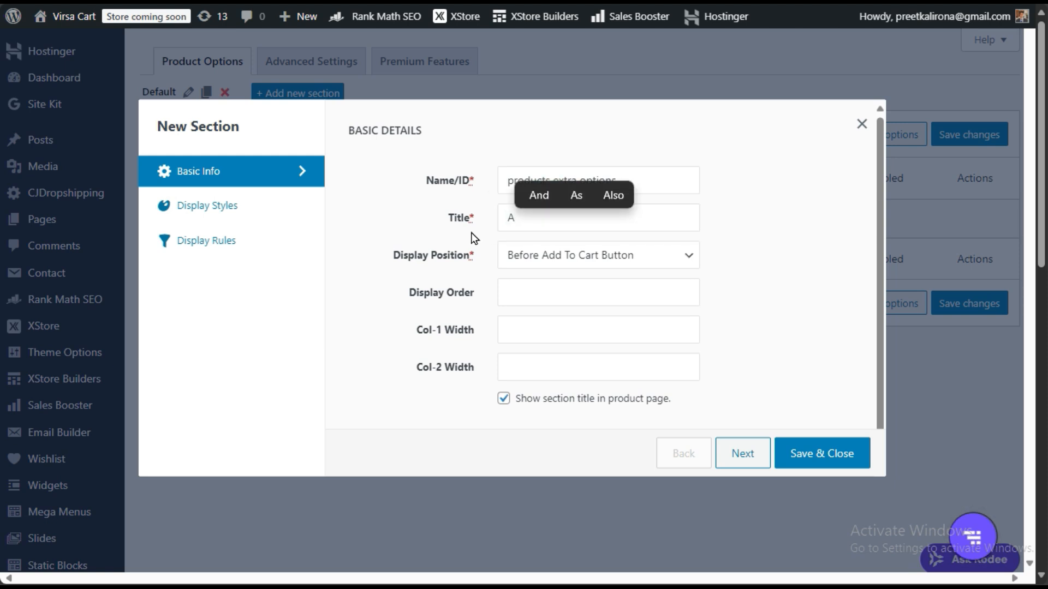
text(dditipa)
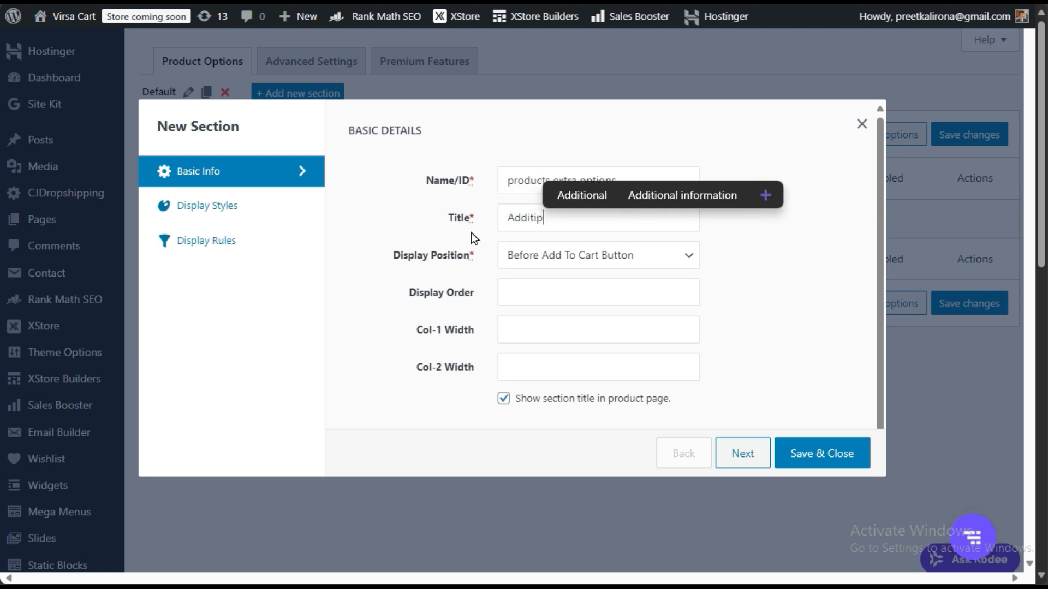
key(BackSpace)
key(BackSpace)
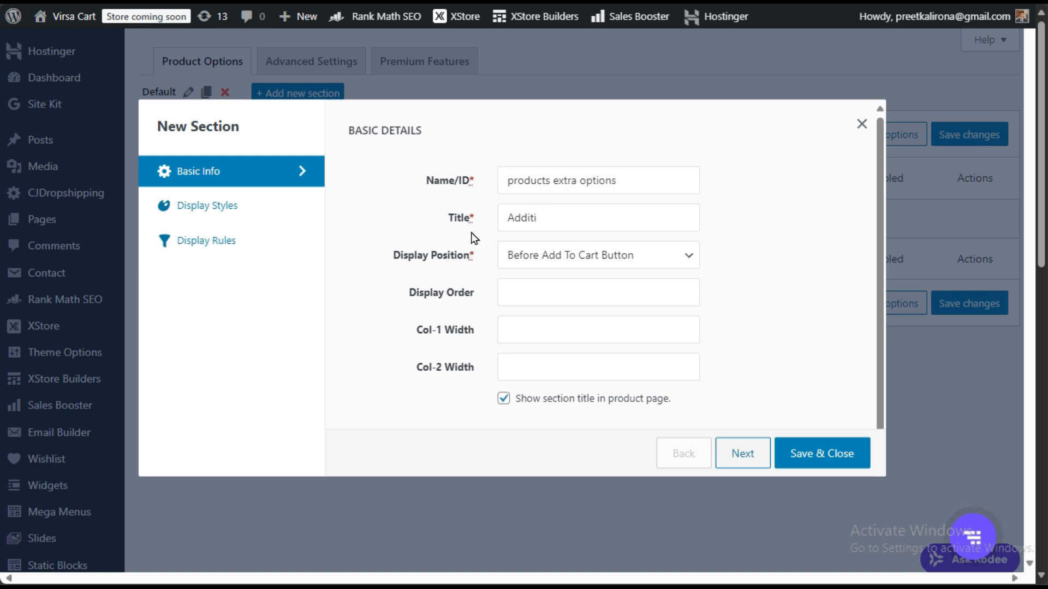
text(onal)
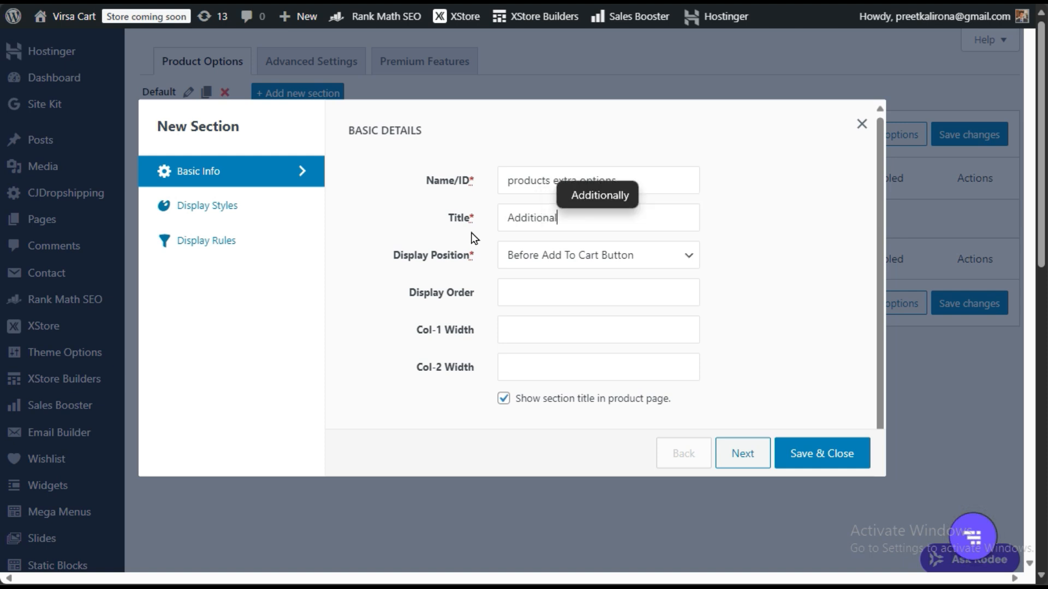
text( info)
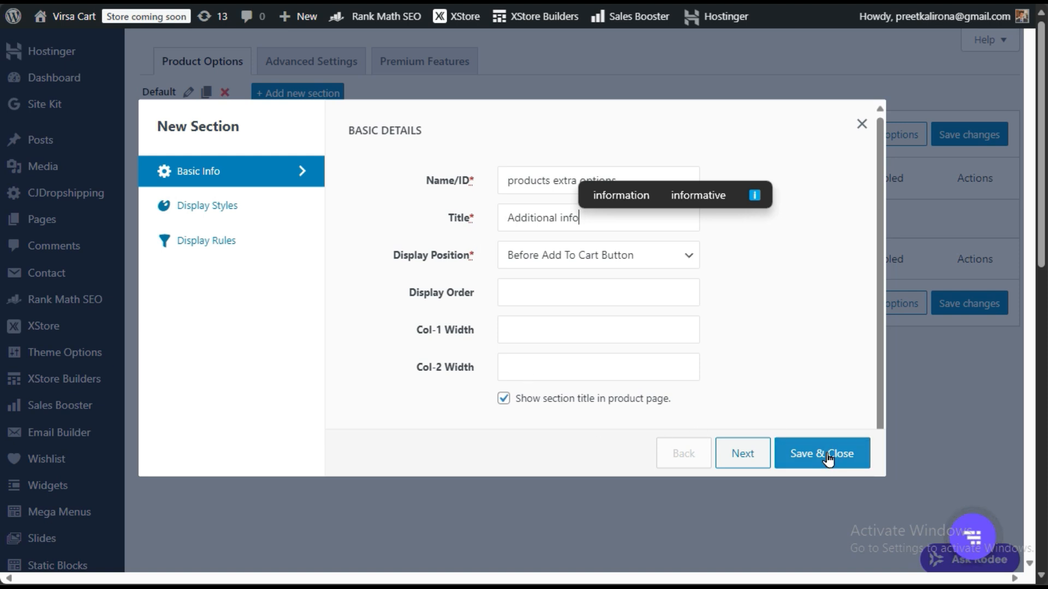
- Review the section's display styles, including CSS class, title class, title type and title color
click(224, 211)
click(533, 171)
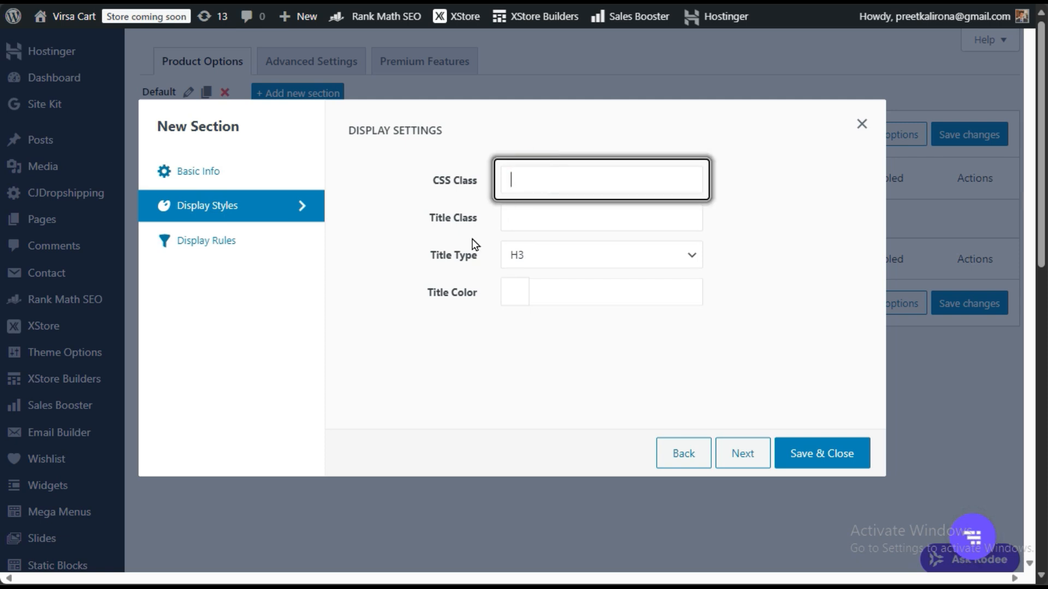
click(510, 217)
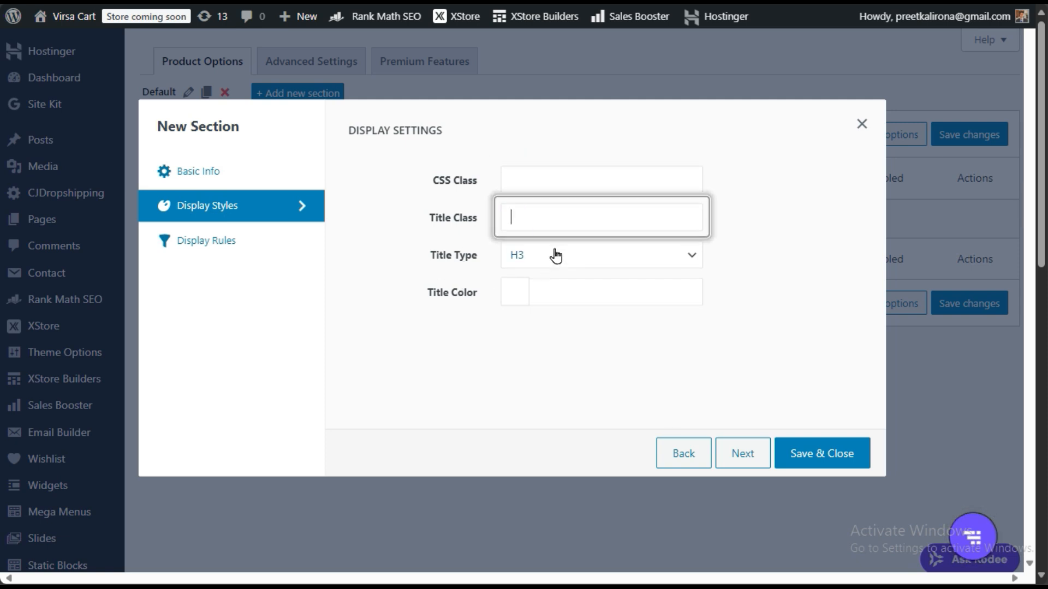
click(522, 286)
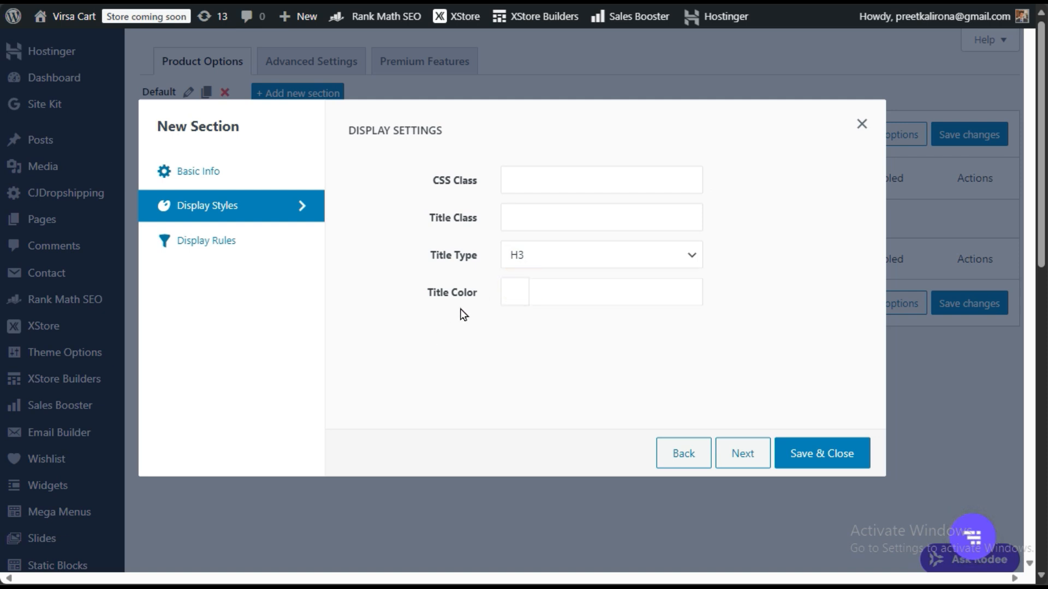
click(638, 297)
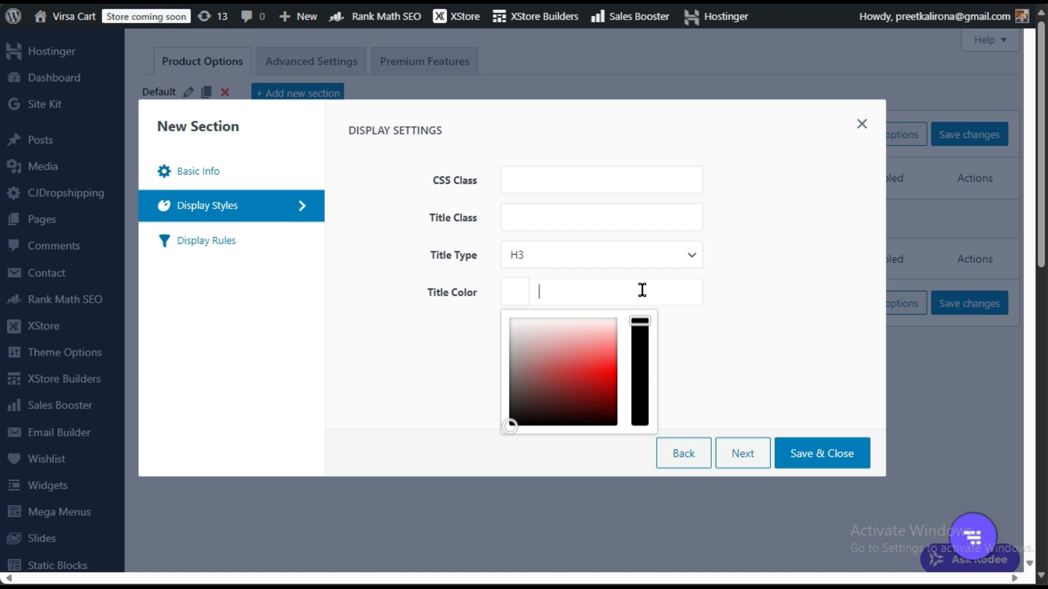
click(425, 344)
- Set the section's display rule to Category Equals to/ In All Categories, checking the lamp's category on its product page
click(218, 239)
click(403, 203)
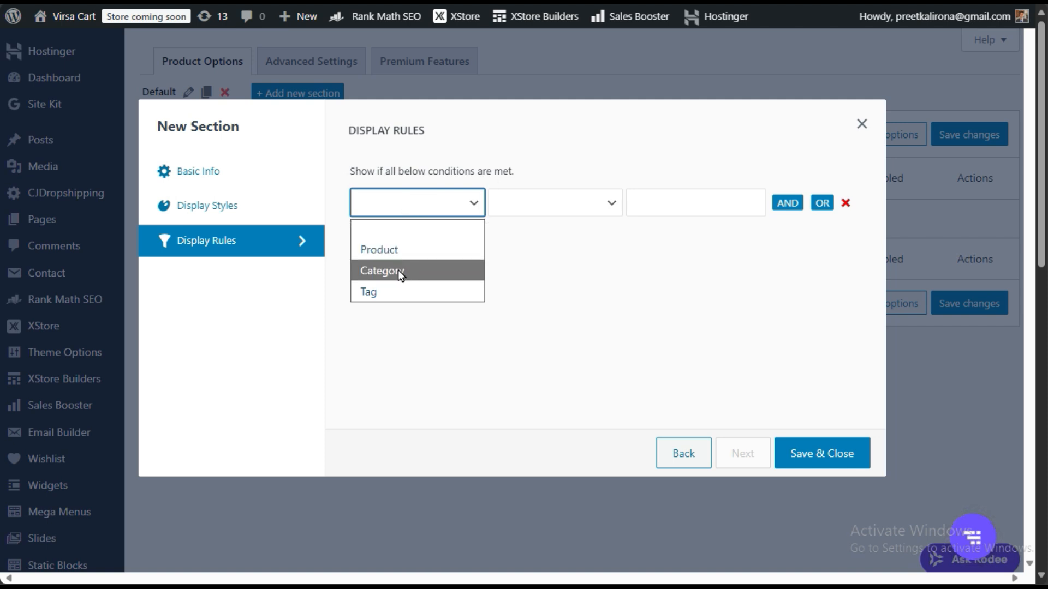
click(383, 269)
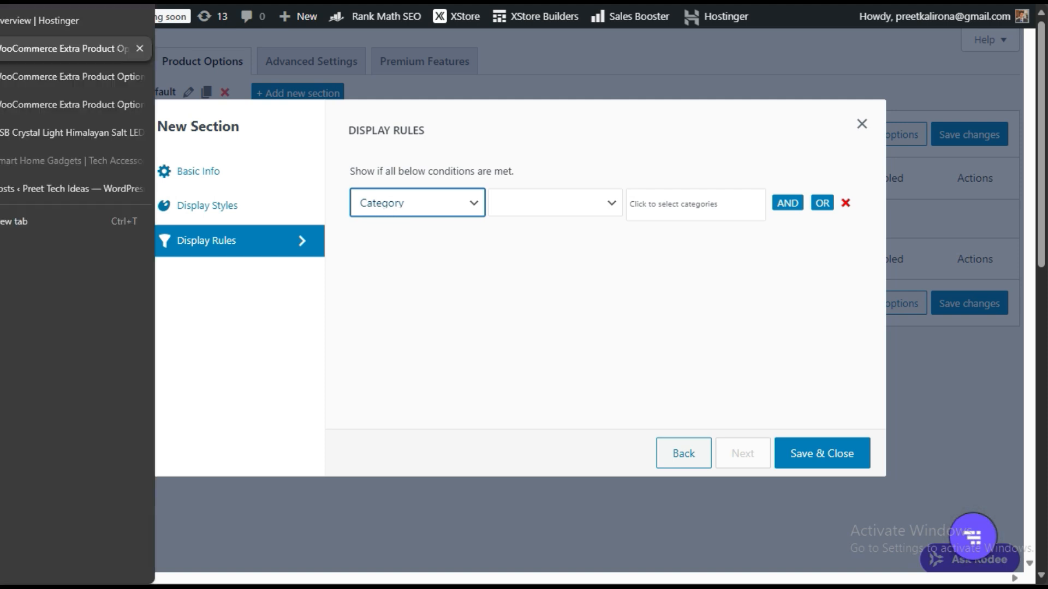
click(66, 133)
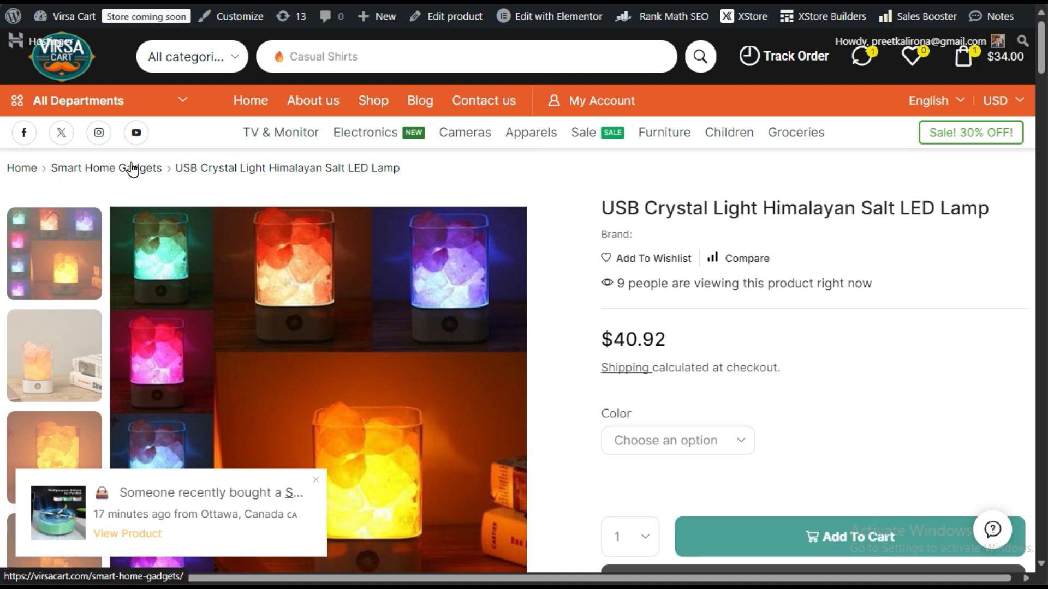
click(55, 48)
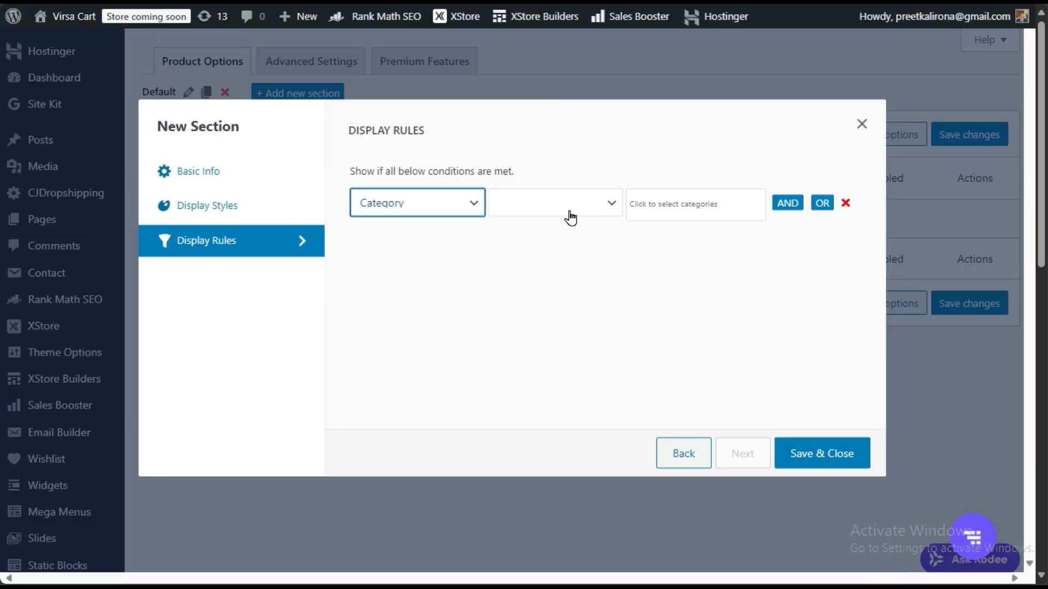
click(608, 204)
click(542, 247)
click(672, 203)
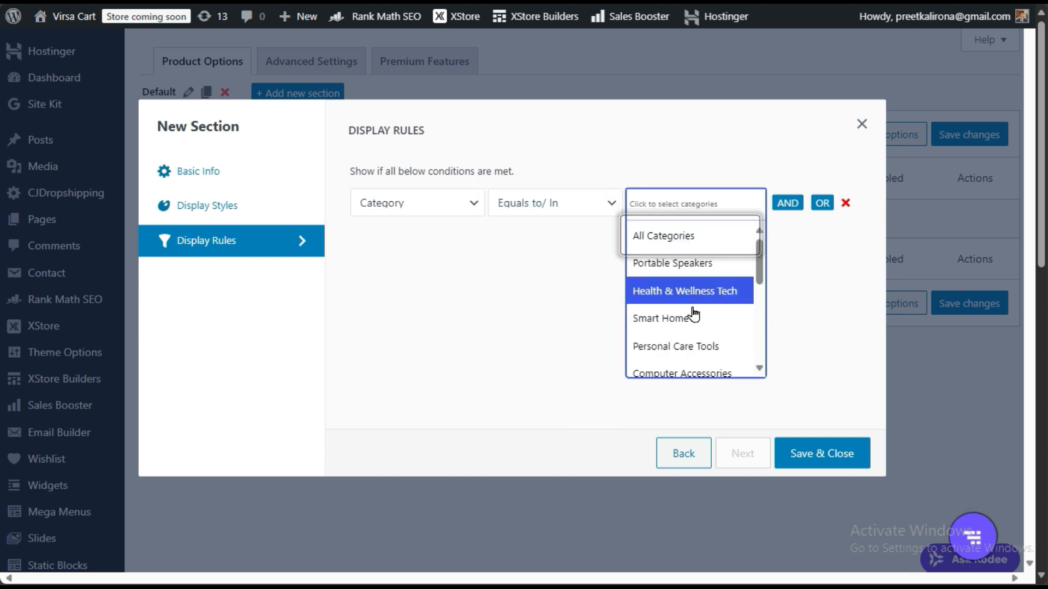
click(671, 240)
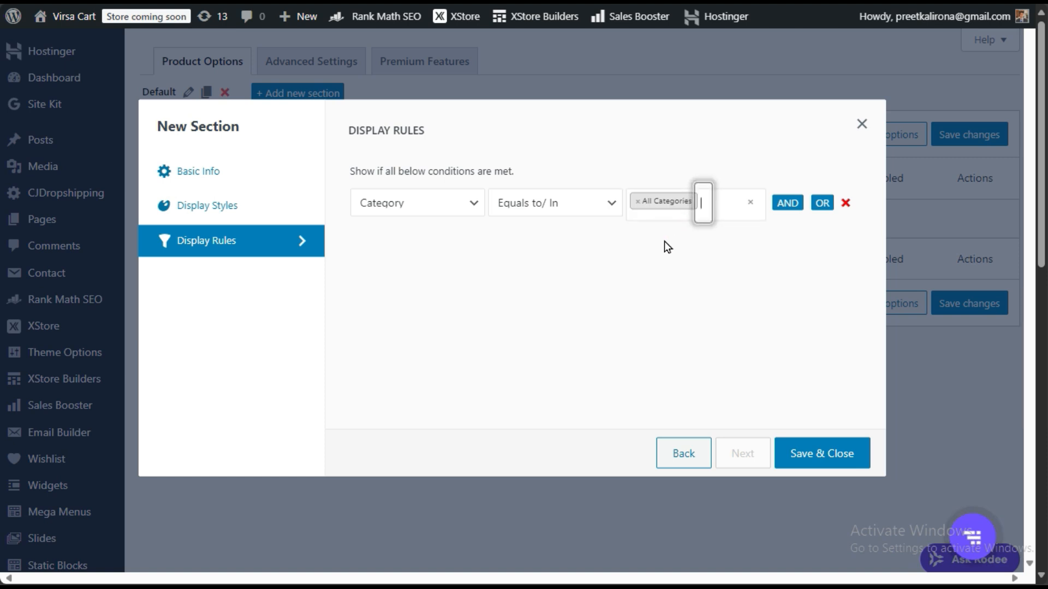
- Try the display rule with Not Equals to/ Not in and Portable Speakers as the category
click(639, 202)
click(524, 205)
click(534, 209)
click(549, 270)
click(692, 204)
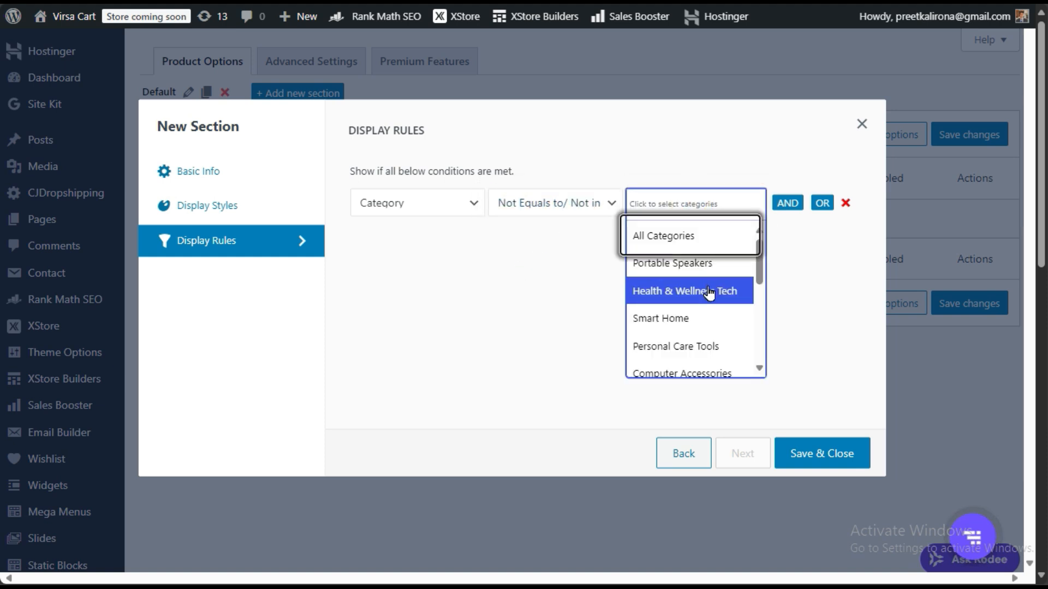
click(676, 266)
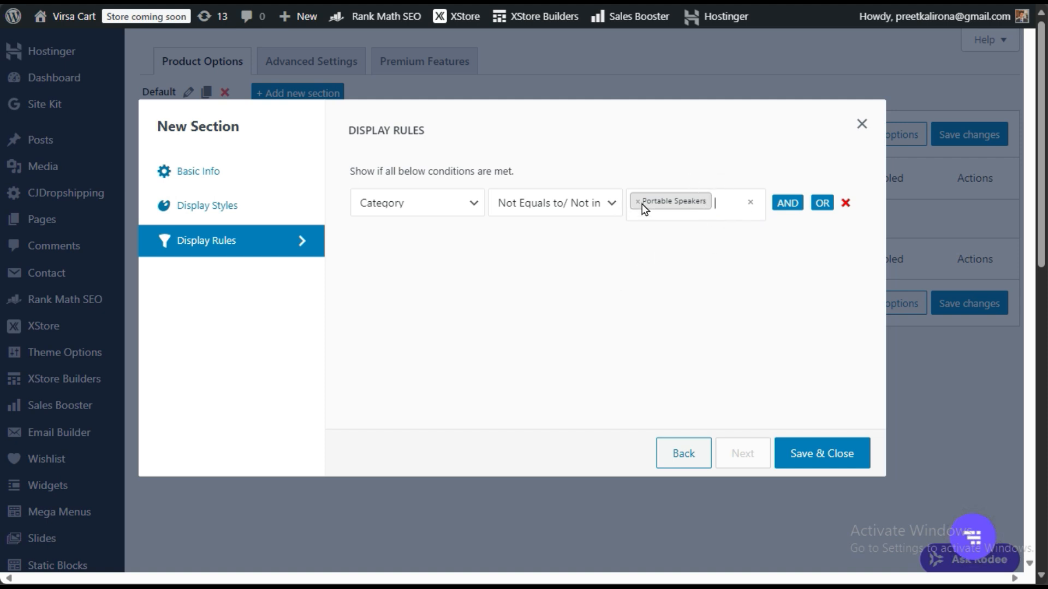
- Set the display rule back to Category Equals to/ In All Categories and try to save the section
click(610, 203)
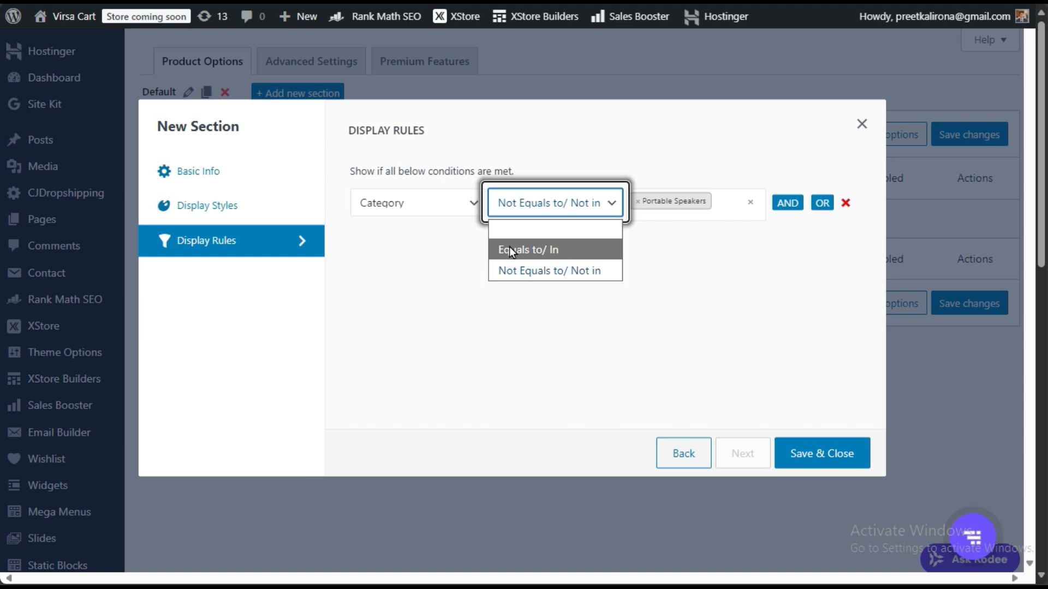
click(528, 248)
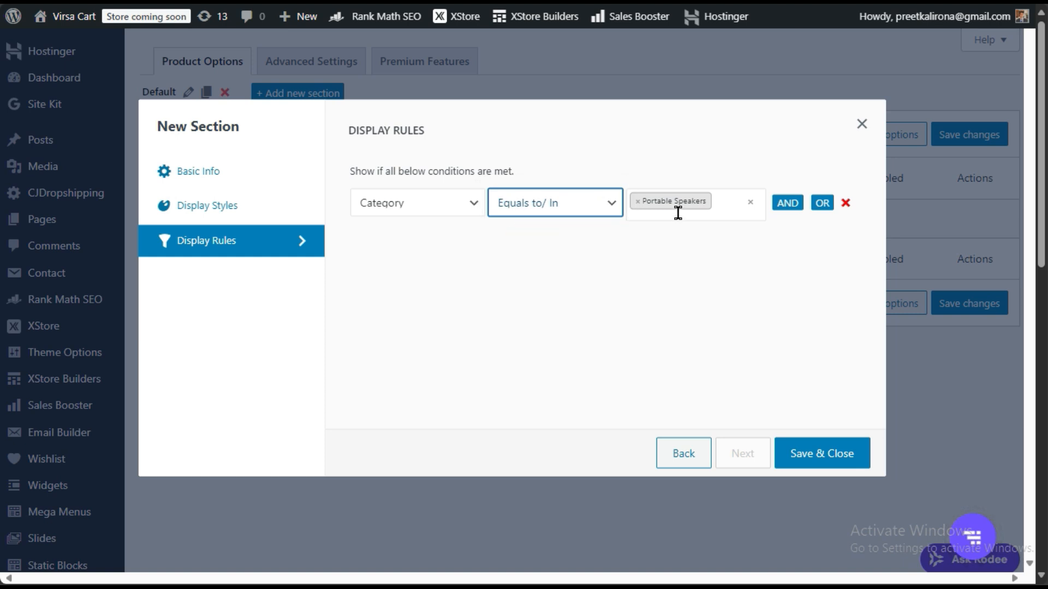
click(637, 202)
click(649, 233)
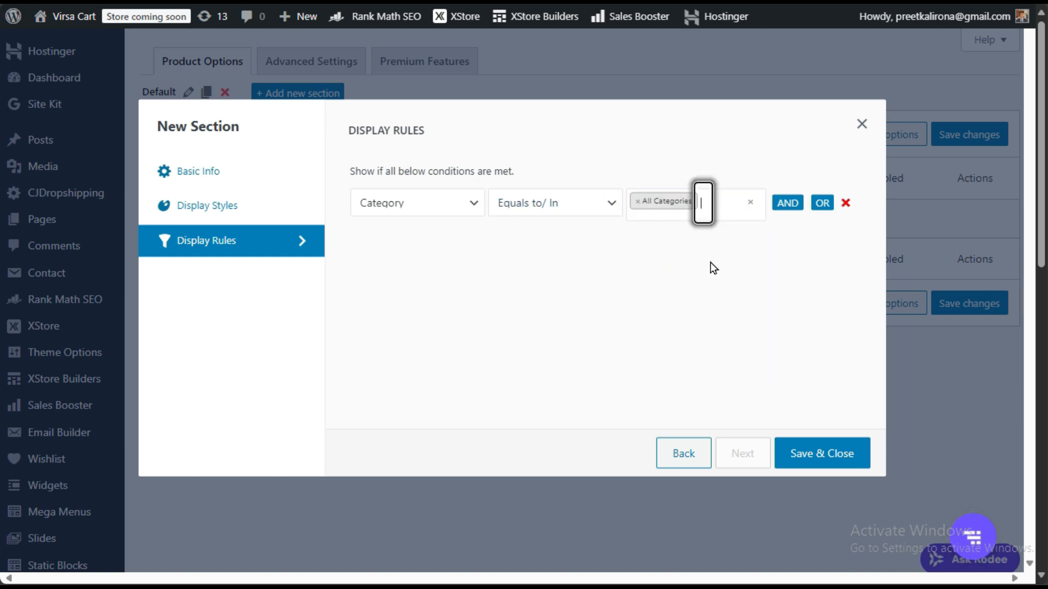
click(798, 451)
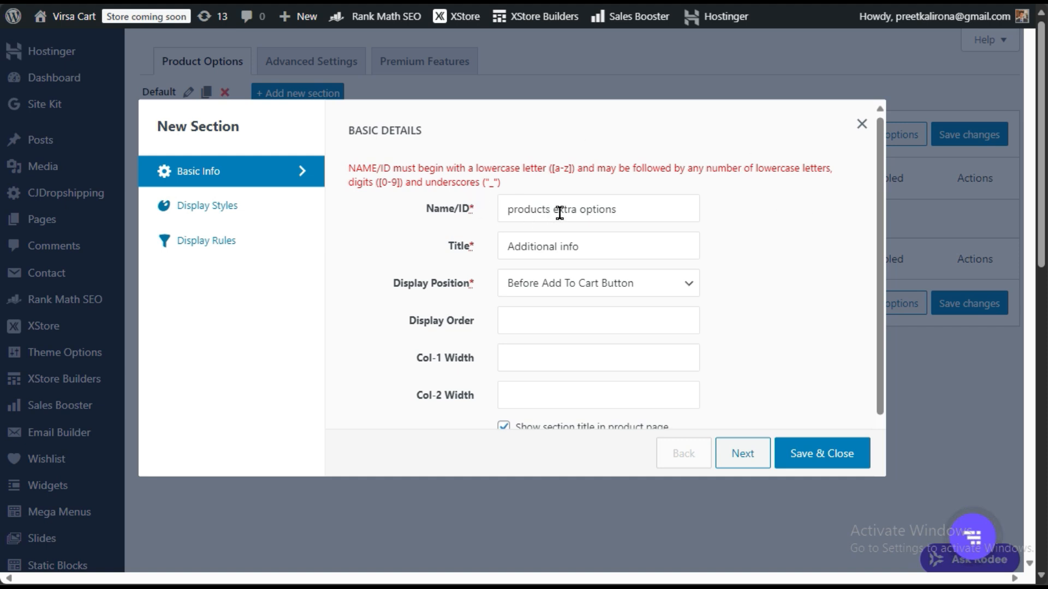
- Remove the words "products" and "extra" from the section's Name/ID and save the section
drag(554, 212, 470, 209)
key(BackSpace)
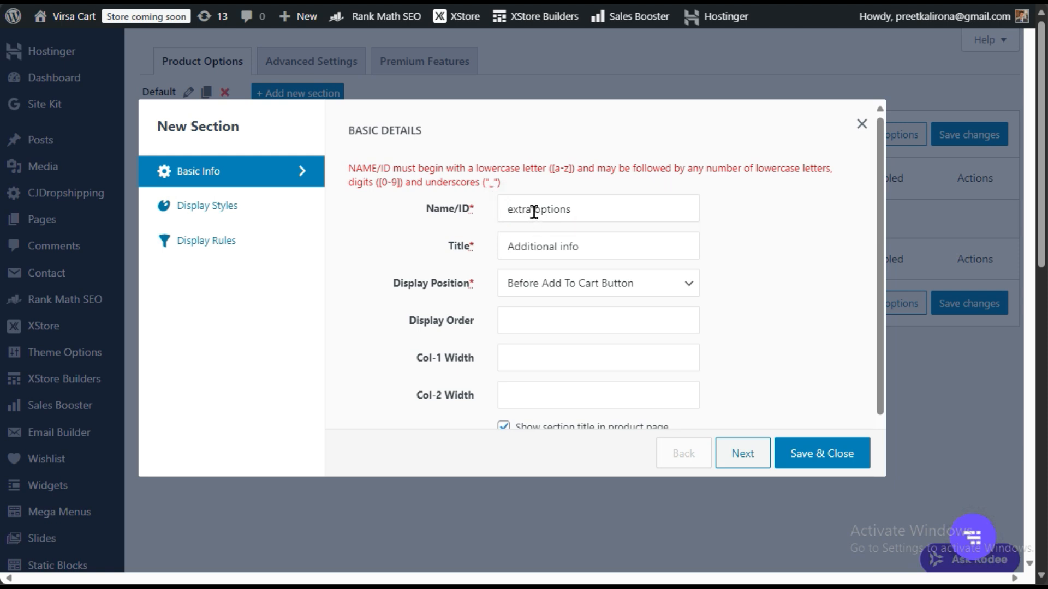
drag(537, 212, 409, 201)
key(BackSpace)
click(823, 473)
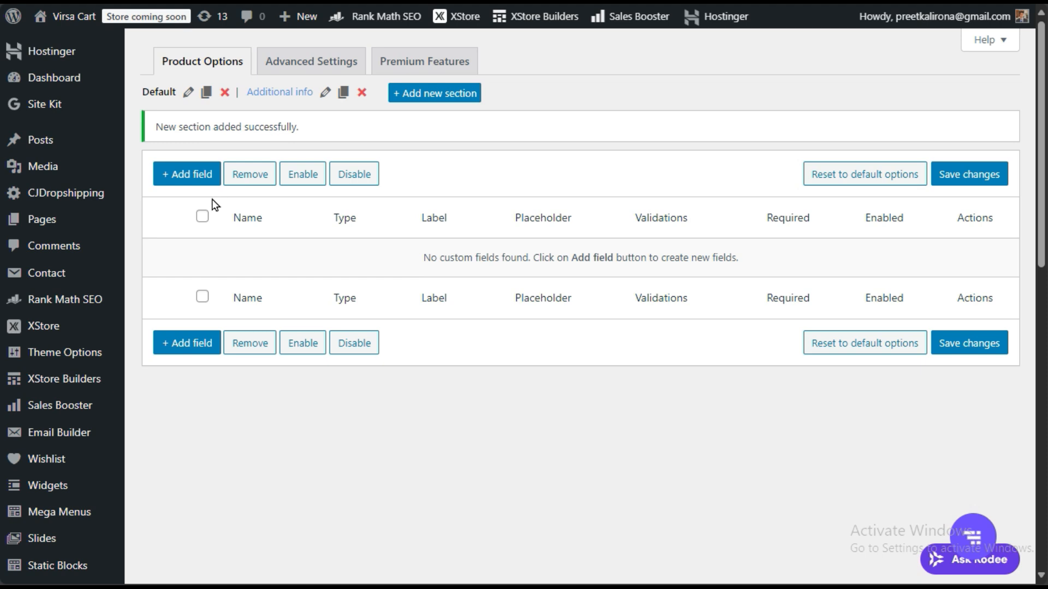
- Start a new field in the Additional info section and review its settings as a Textarea and as a Checkbox
click(177, 171)
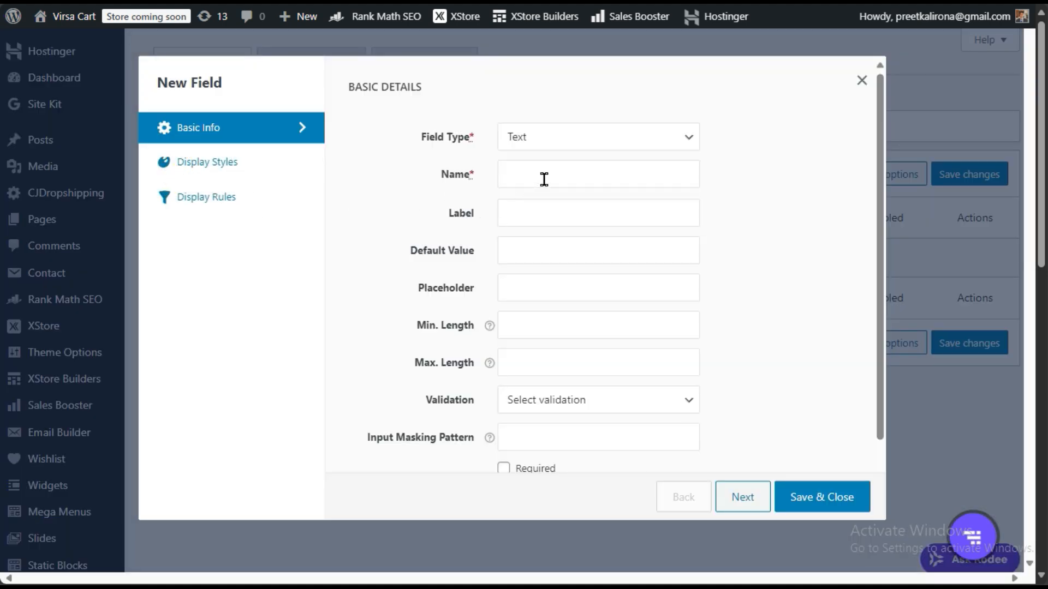
click(572, 142)
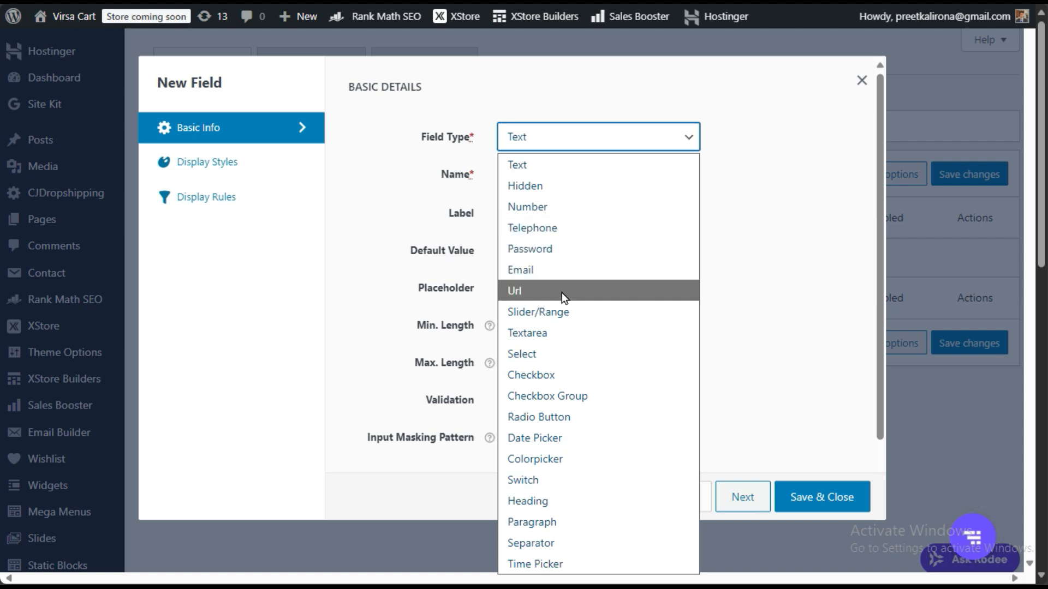
click(568, 332)
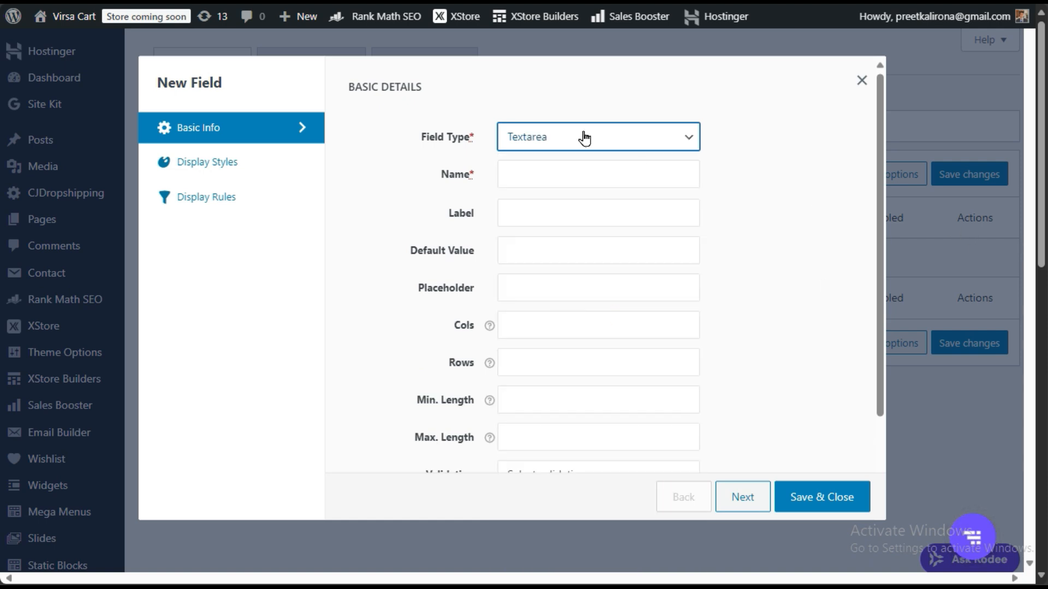
click(555, 144)
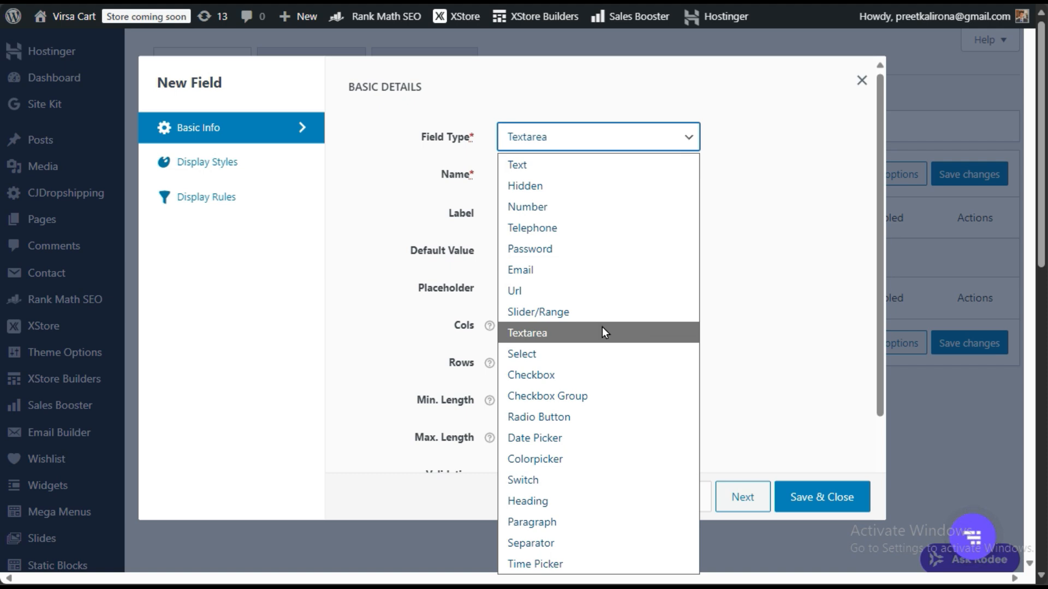
click(552, 374)
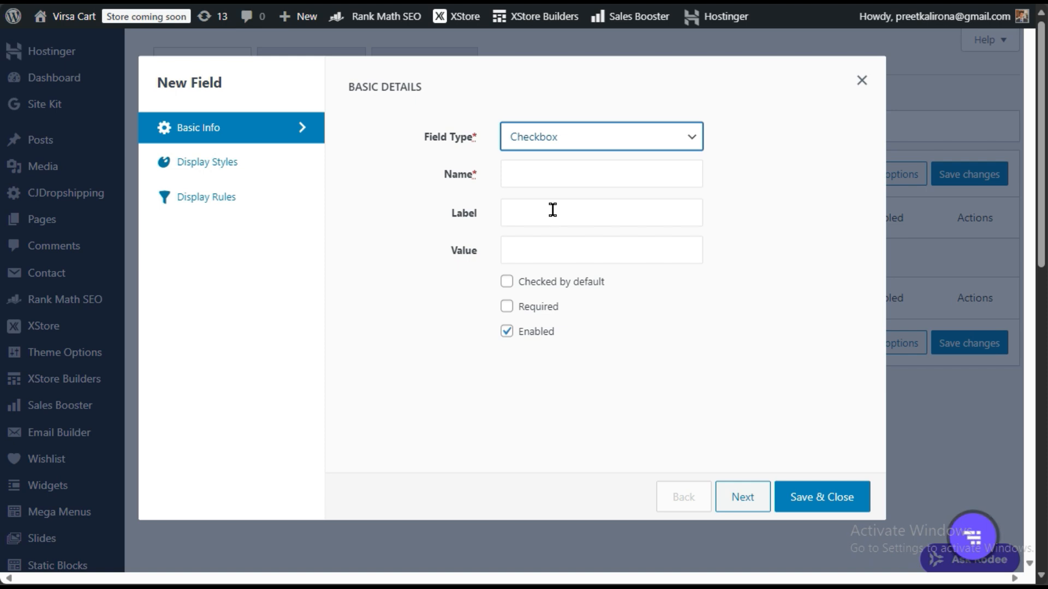
click(545, 250)
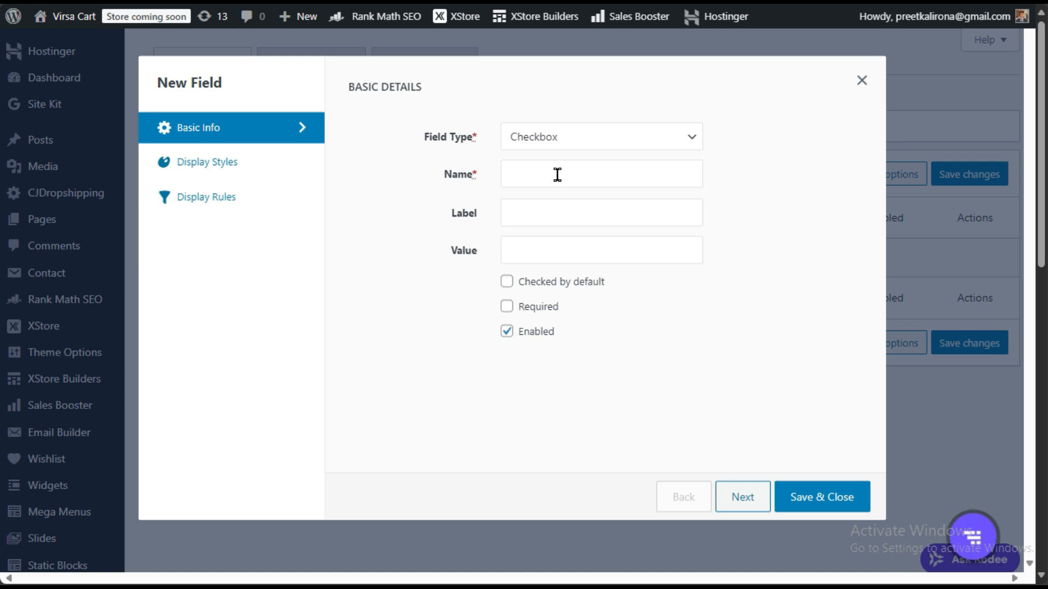
- Try the new field as a Checkbox Group and as a Date Picker to review the settings each type offers
click(582, 134)
click(582, 133)
click(561, 142)
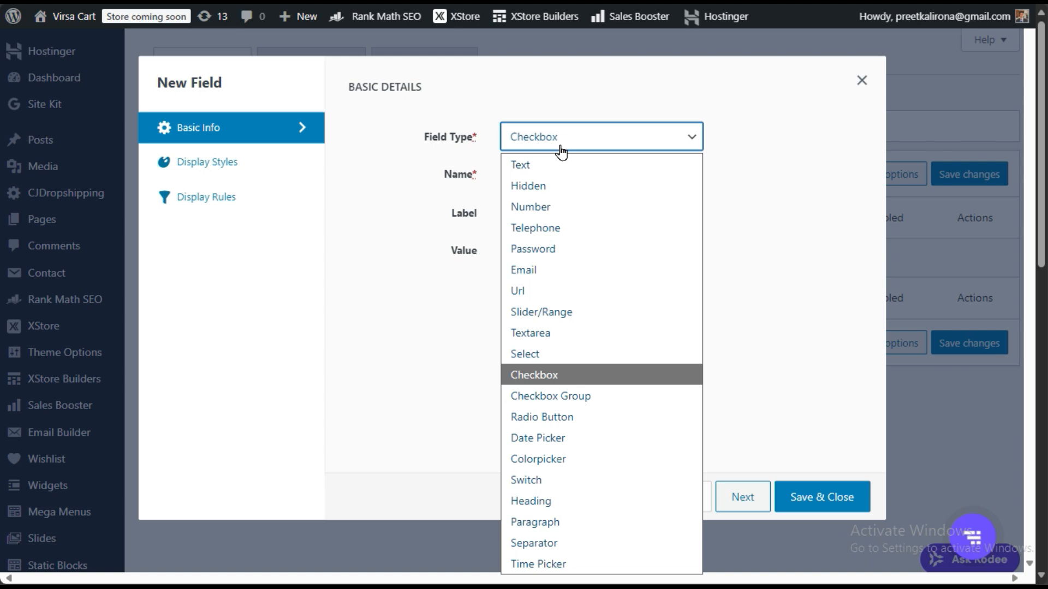
click(554, 398)
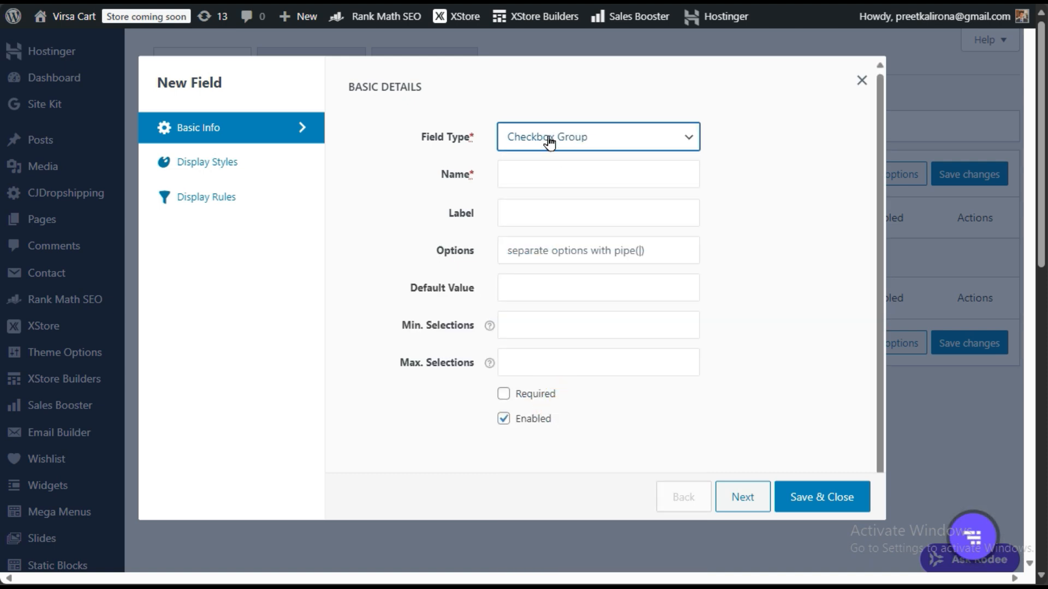
click(549, 142)
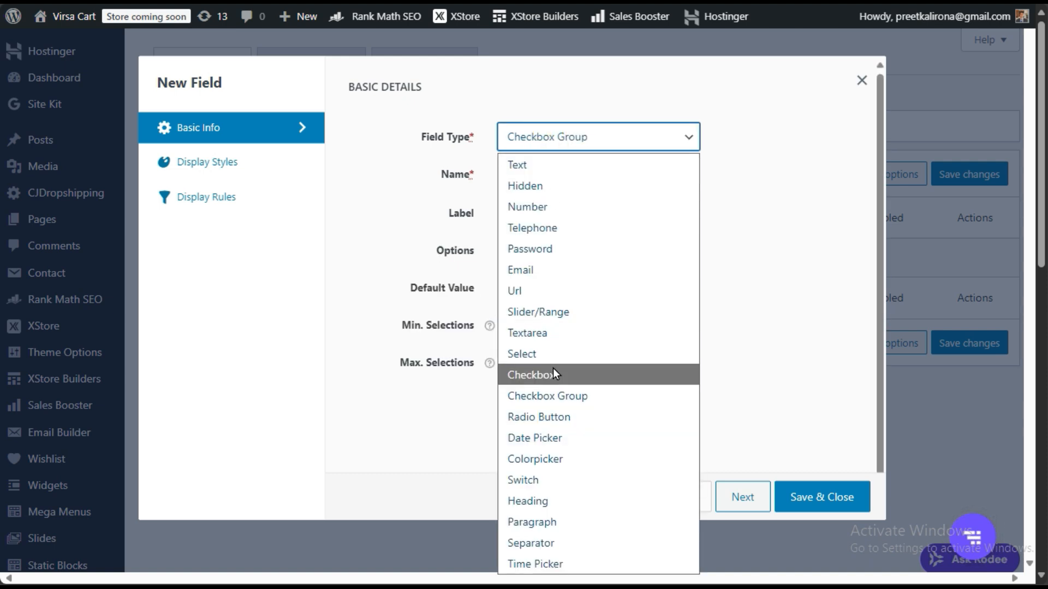
click(568, 436)
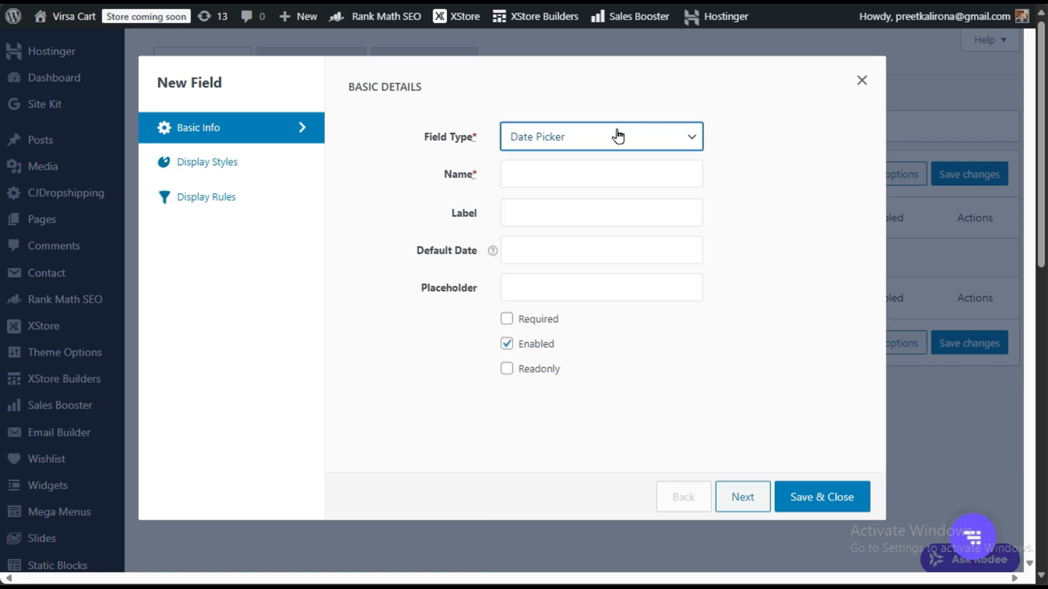
- Set the new field's type to Textarea
click(618, 137)
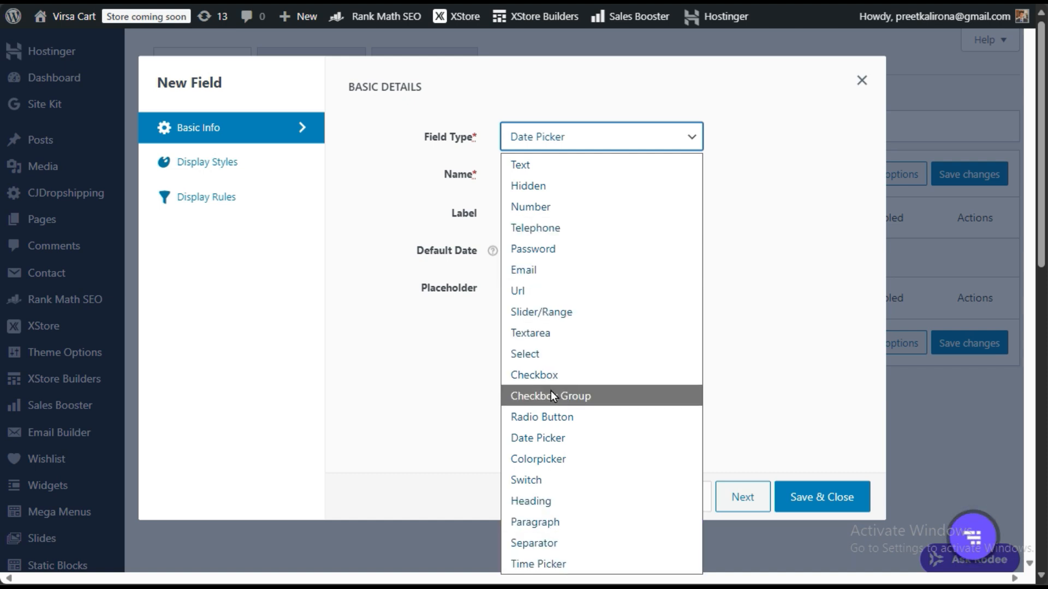
click(553, 331)
click(570, 175)
click(768, 162)
- Enter "aditional info" as the Textarea field's Name
click(648, 173)
click(480, 210)
click(509, 183)
click(443, 216)
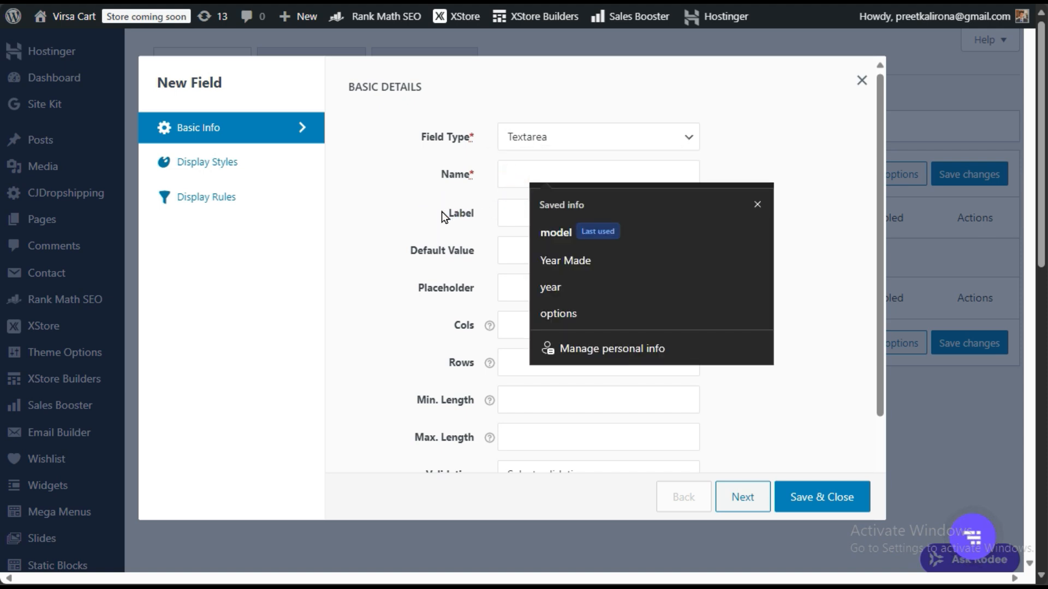
text(a)
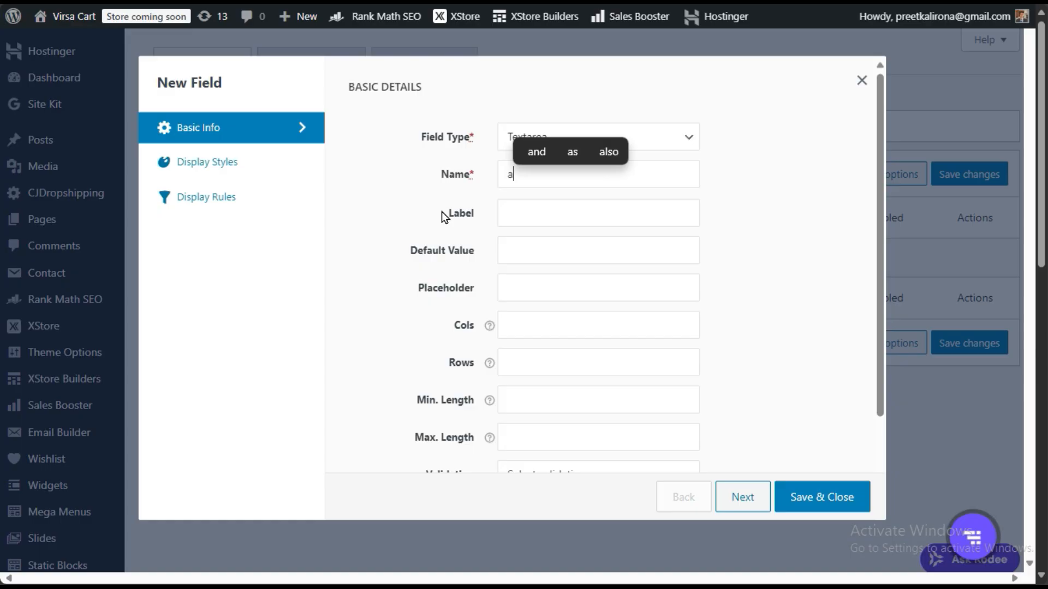
text(diti)
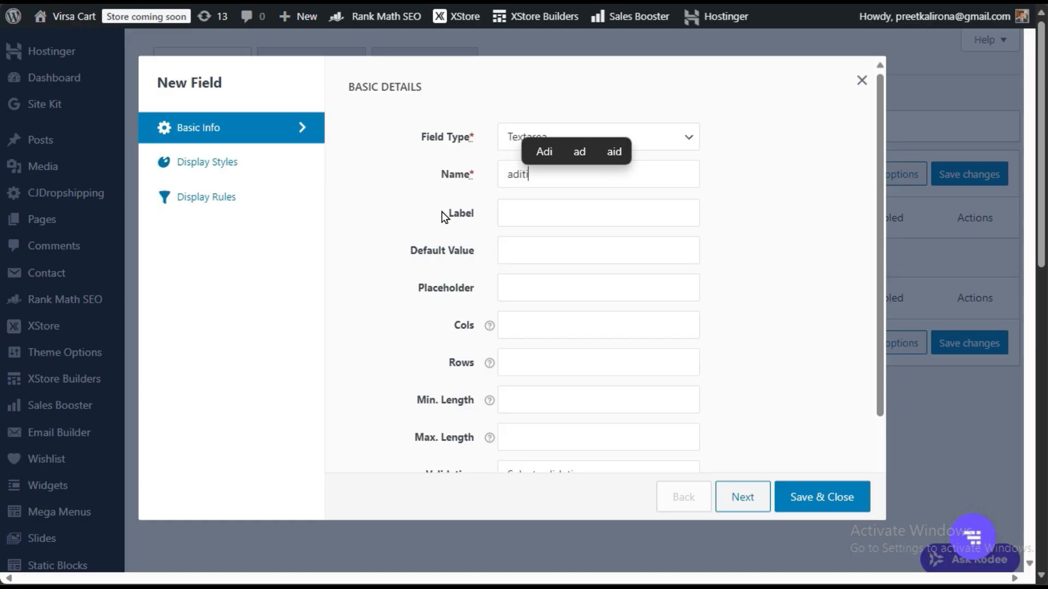
text(ona;)
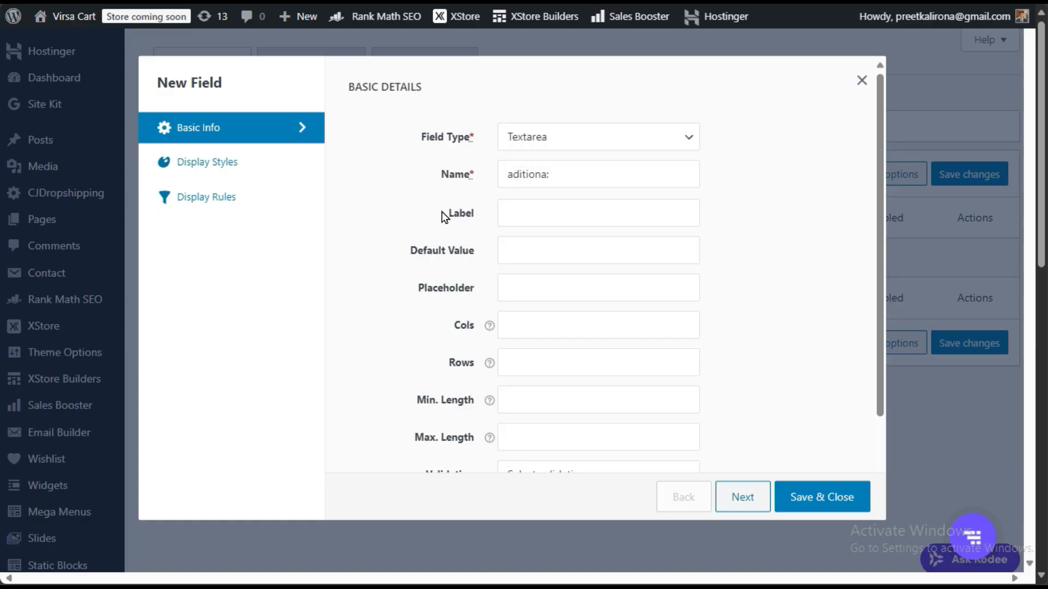
key(BackSpace)
text(l)
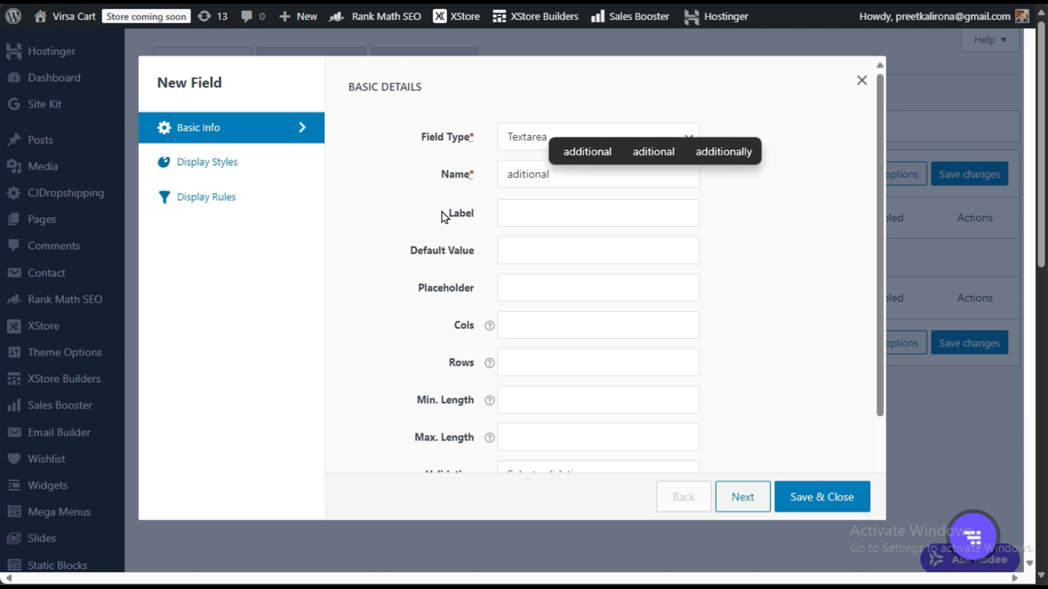
text( imfo)
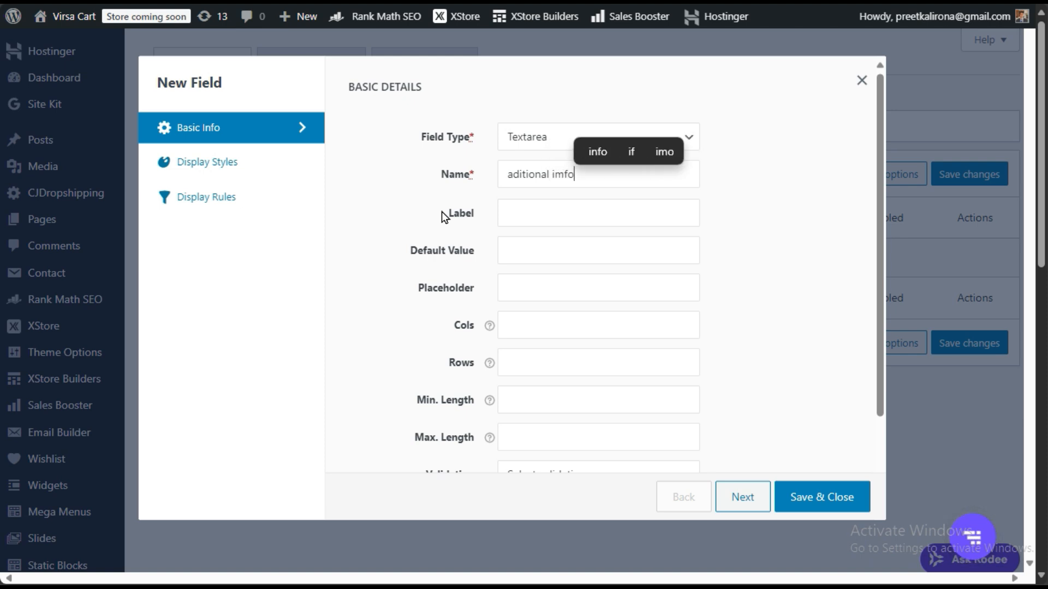
key(BackSpace)
key(BackSpace)
key(BackSpace)
text(fo)
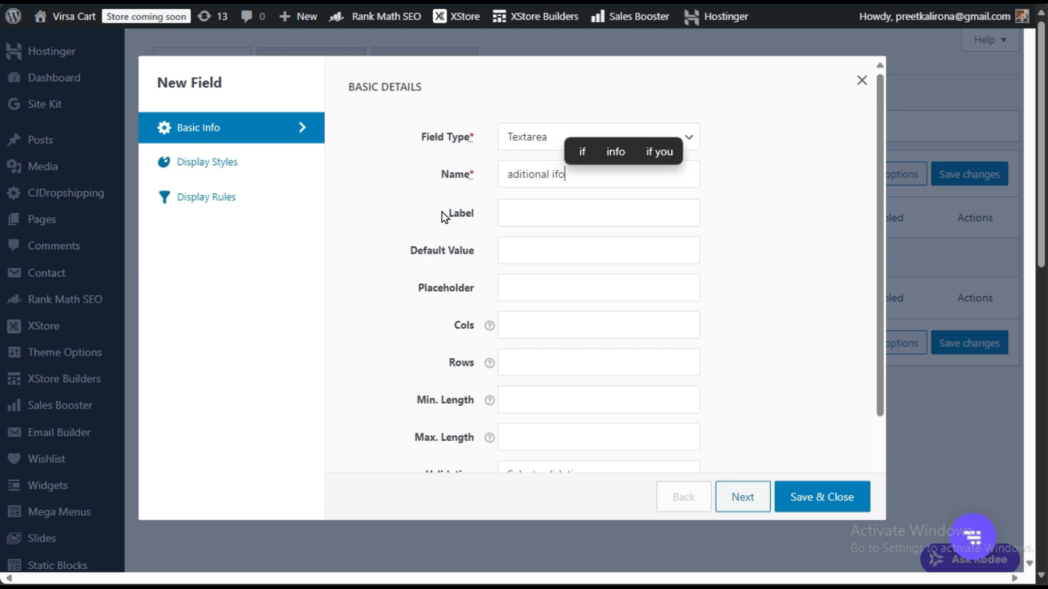
click(611, 152)
- Check the area around the Color option and Add To Cart on the Himalayan Salt LED Lamp product page, and return to the field form
click(557, 203)
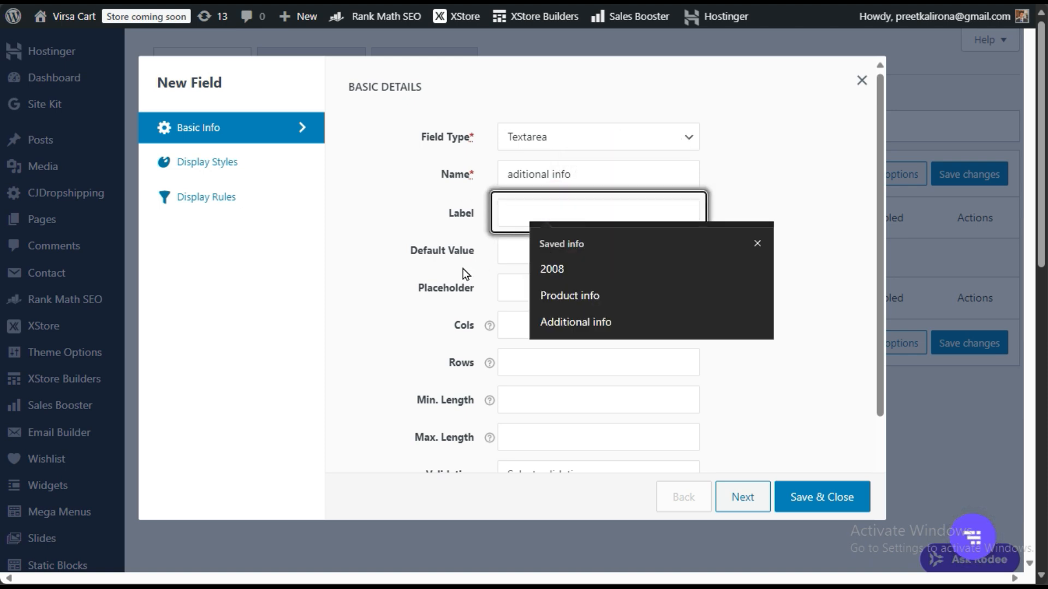
mouse_move(4, 105)
click(3, 132)
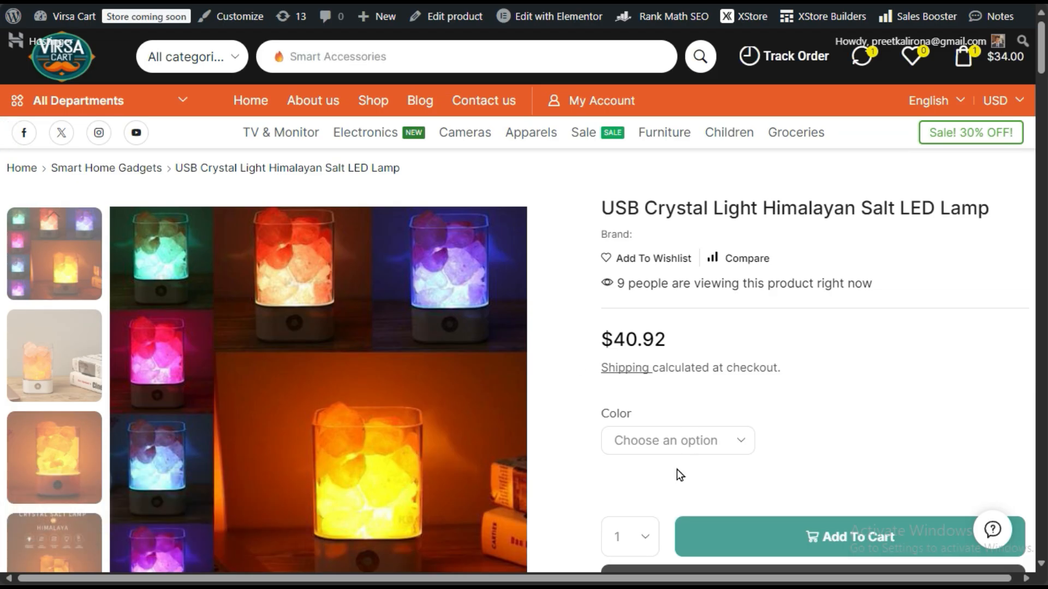
scroll(676, 470, down, 3)
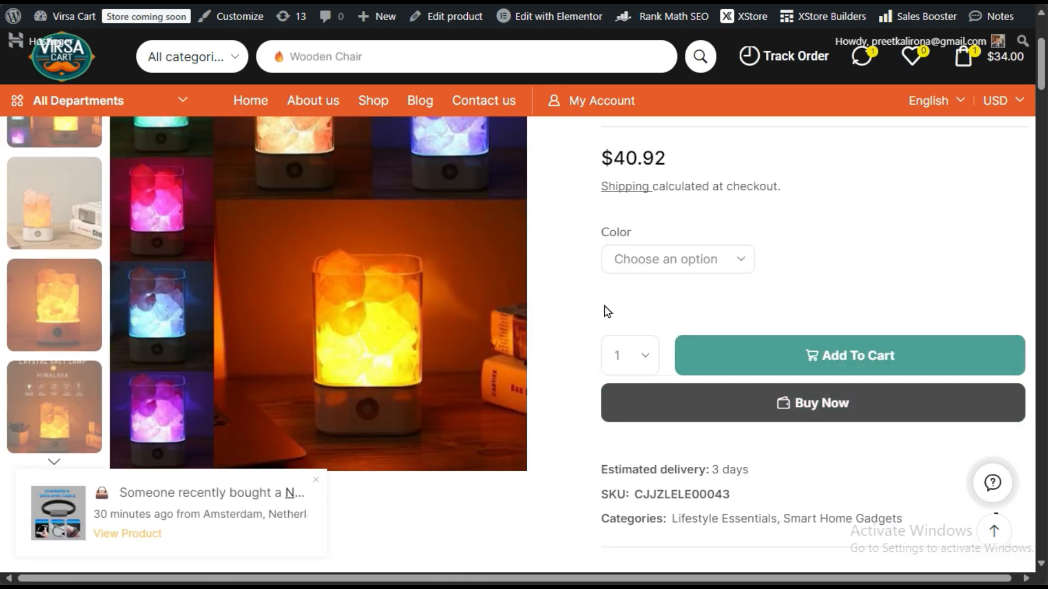
click(4, 104)
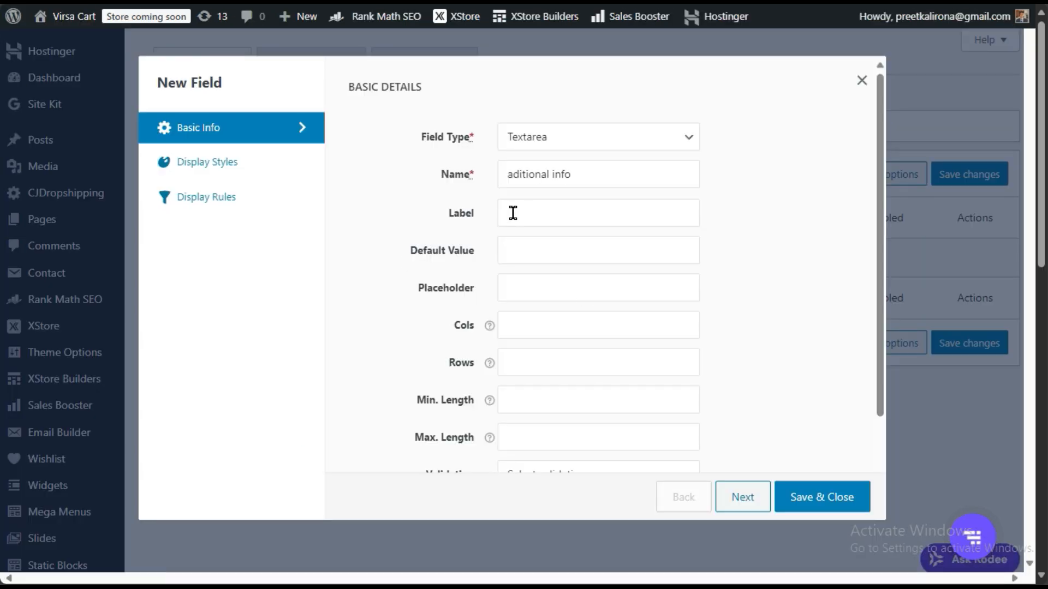
- Set the field's Label to "Additional information"
click(559, 219)
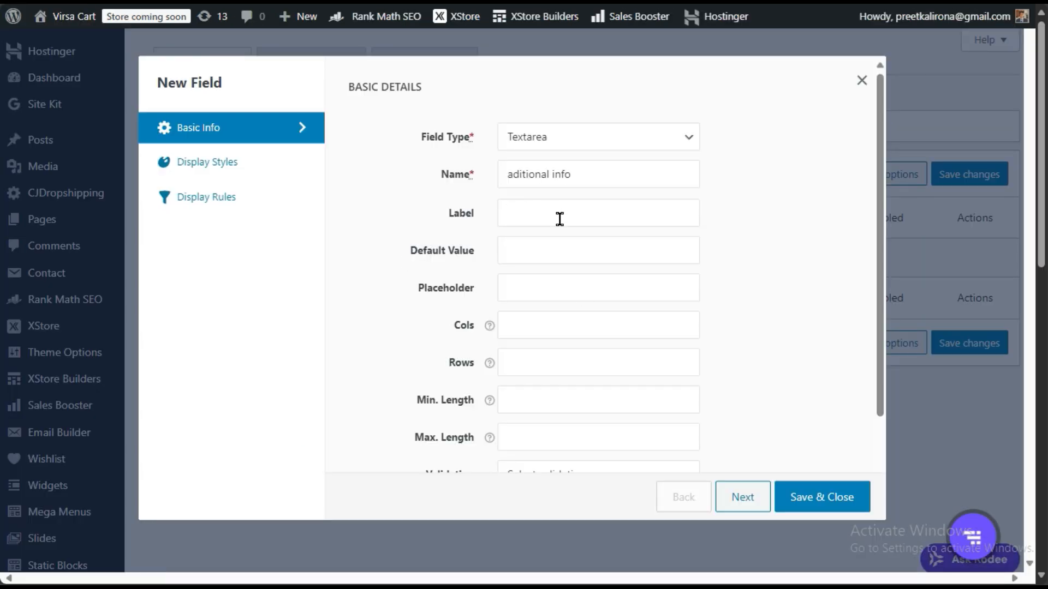
text(Add)
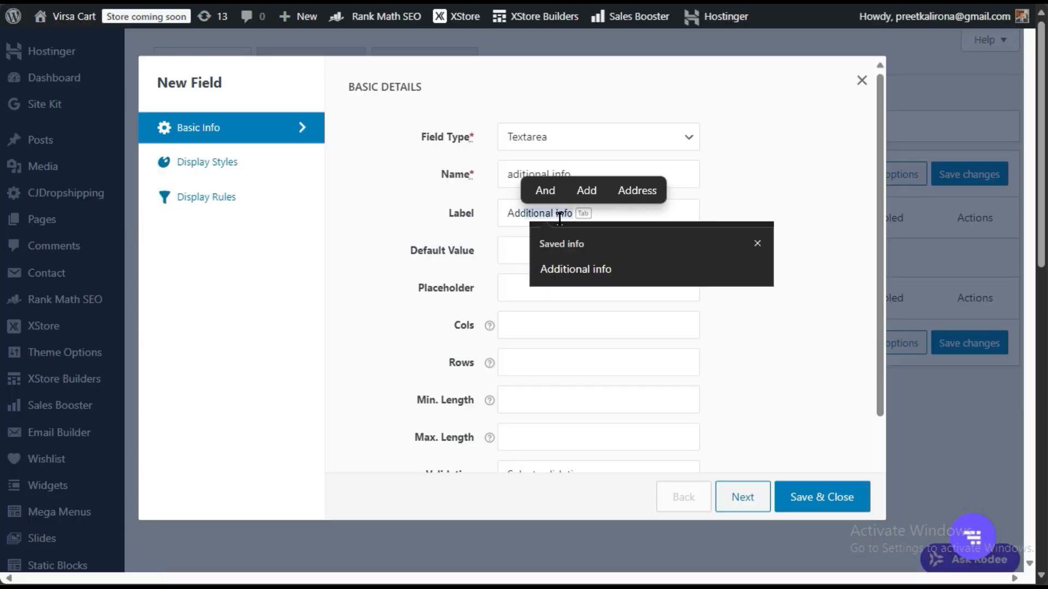
text(itio)
click(558, 197)
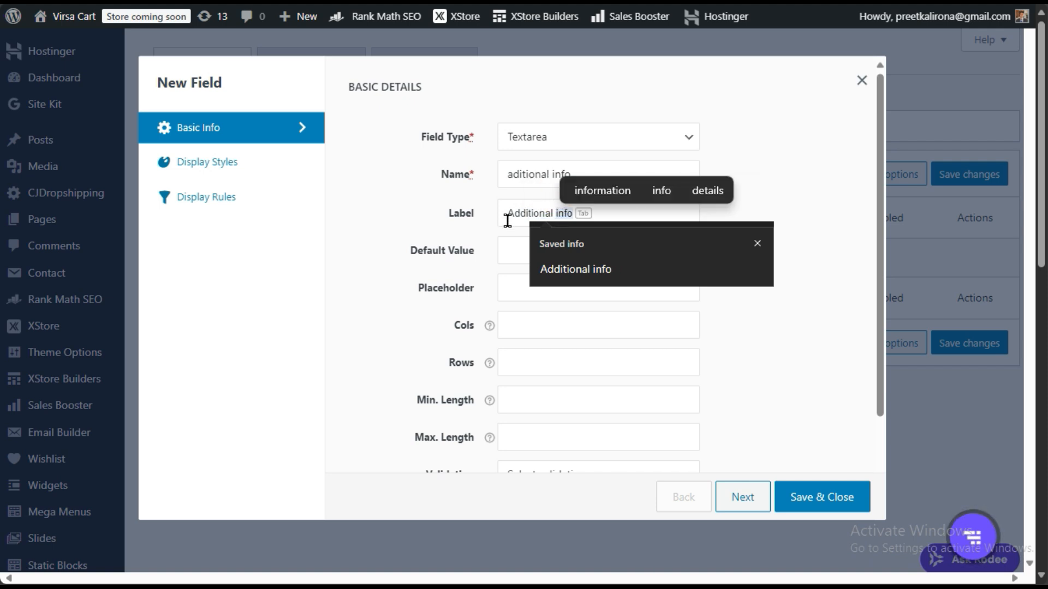
click(682, 256)
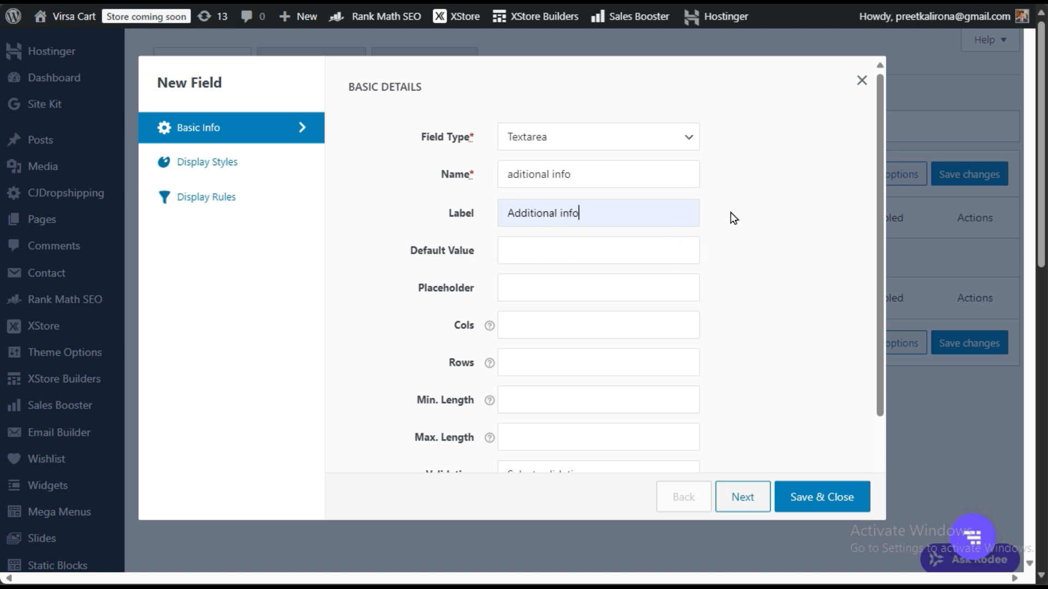
click(588, 213)
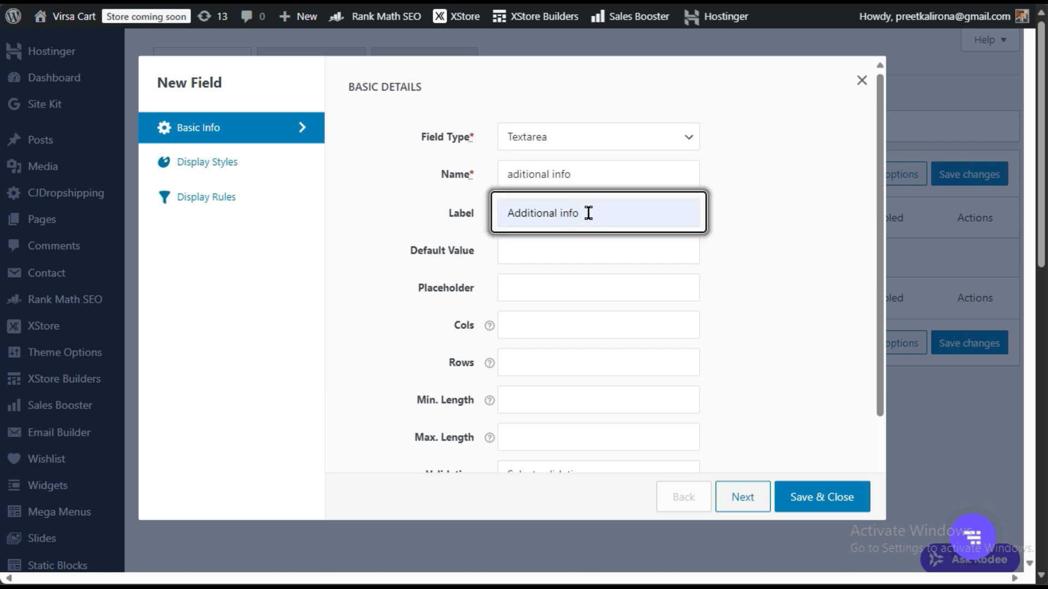
text(rmation)
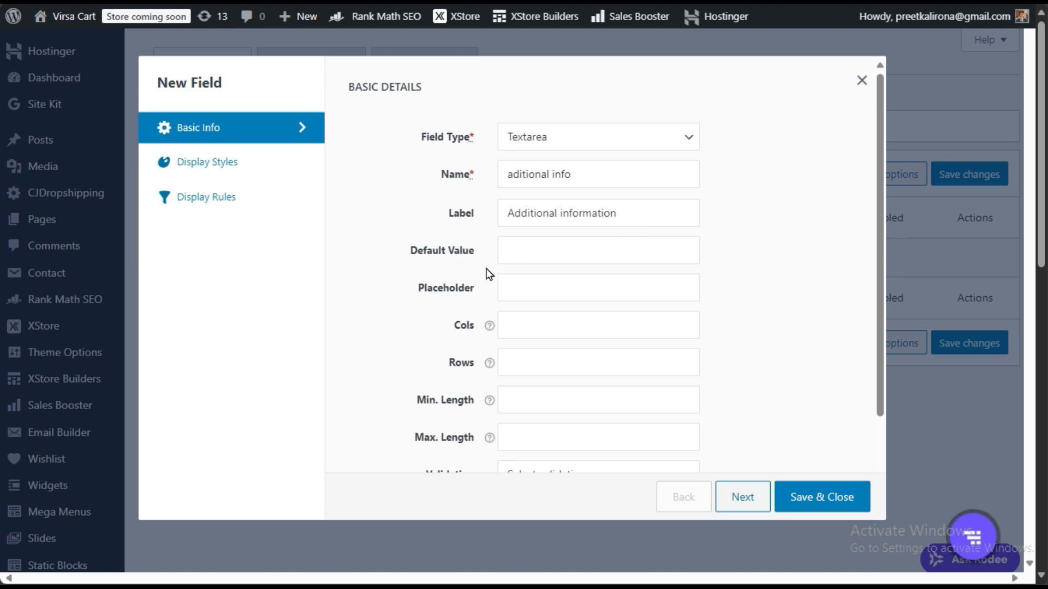
- Review the Default Value, Placeholder, Cols and Rows settings, checking the lamp's product page in between
click(528, 245)
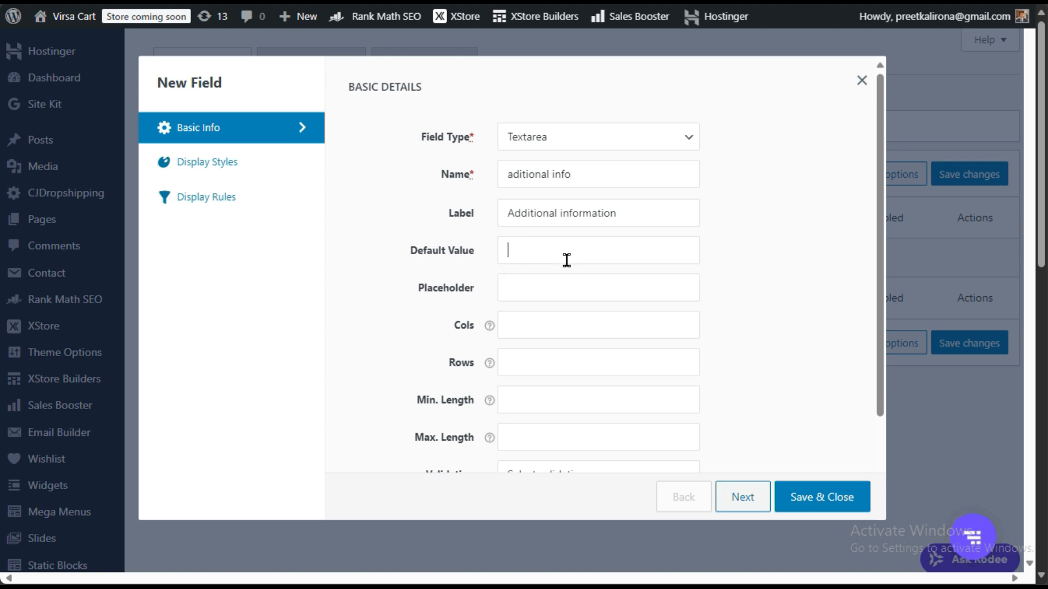
click(571, 284)
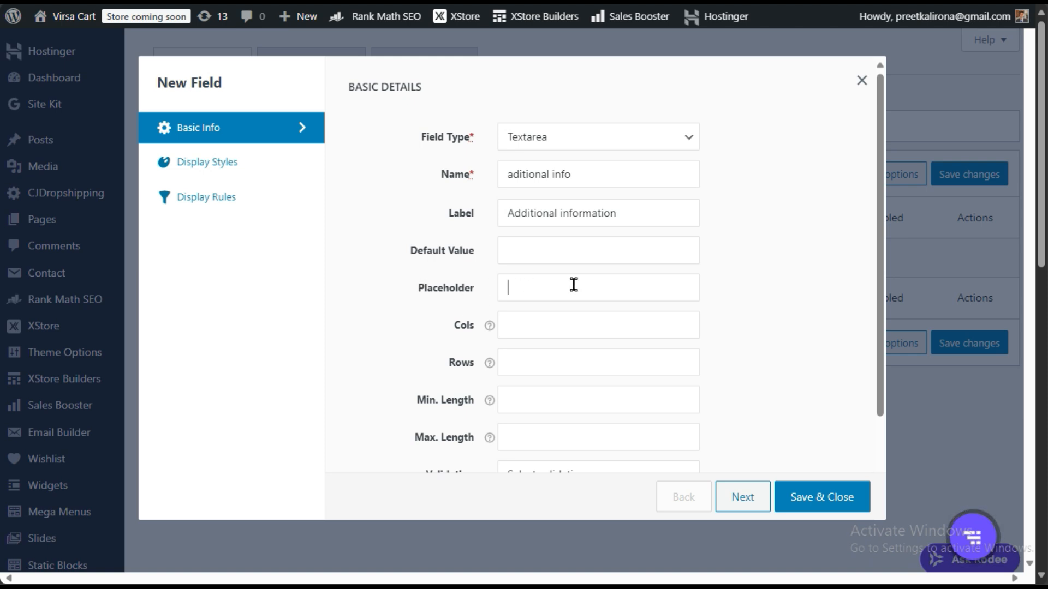
mouse_move(489, 321)
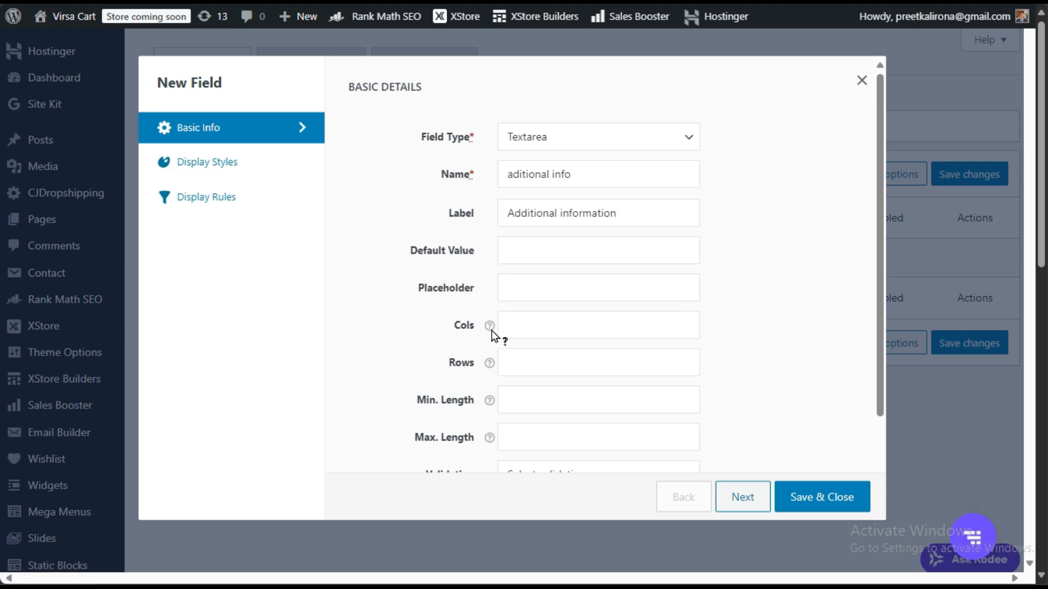
mouse_move(11, 131)
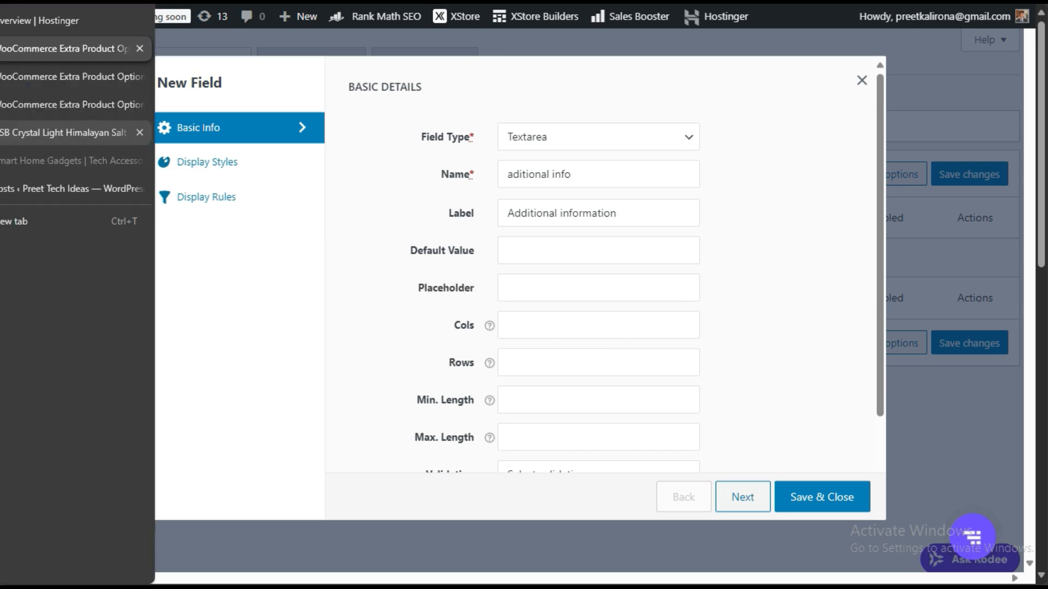
click(55, 132)
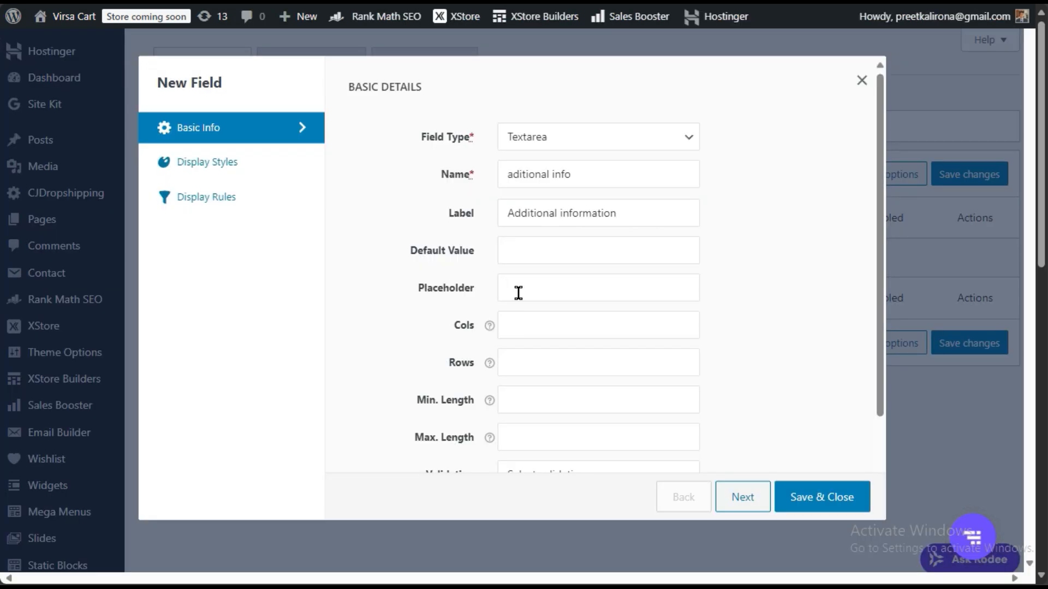
mouse_move(489, 366)
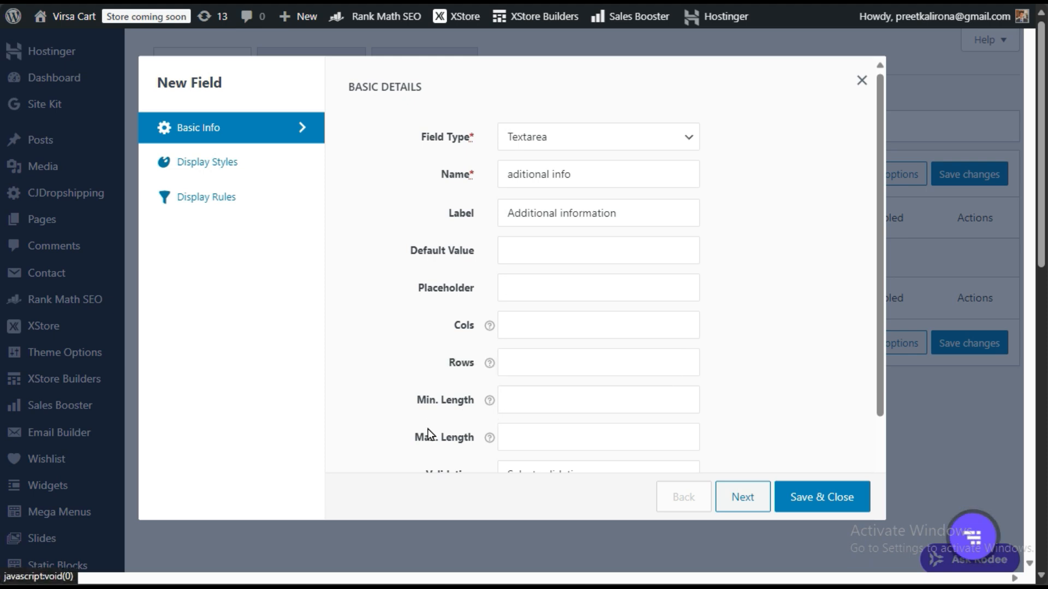
- Look through the field's Validation choices and try the Required option on and off
scroll(431, 437, down, 2)
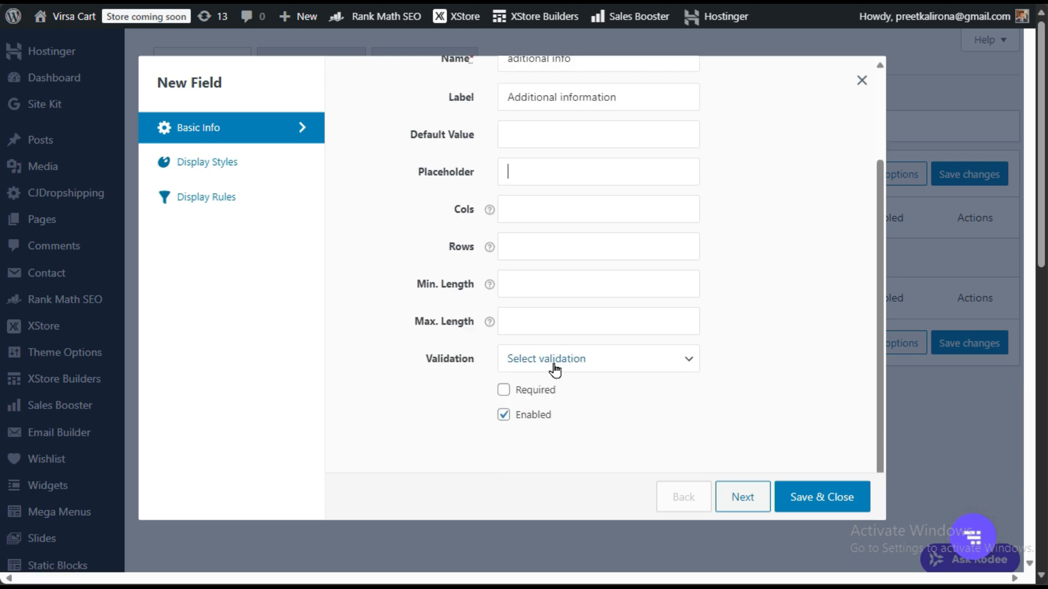
click(571, 362)
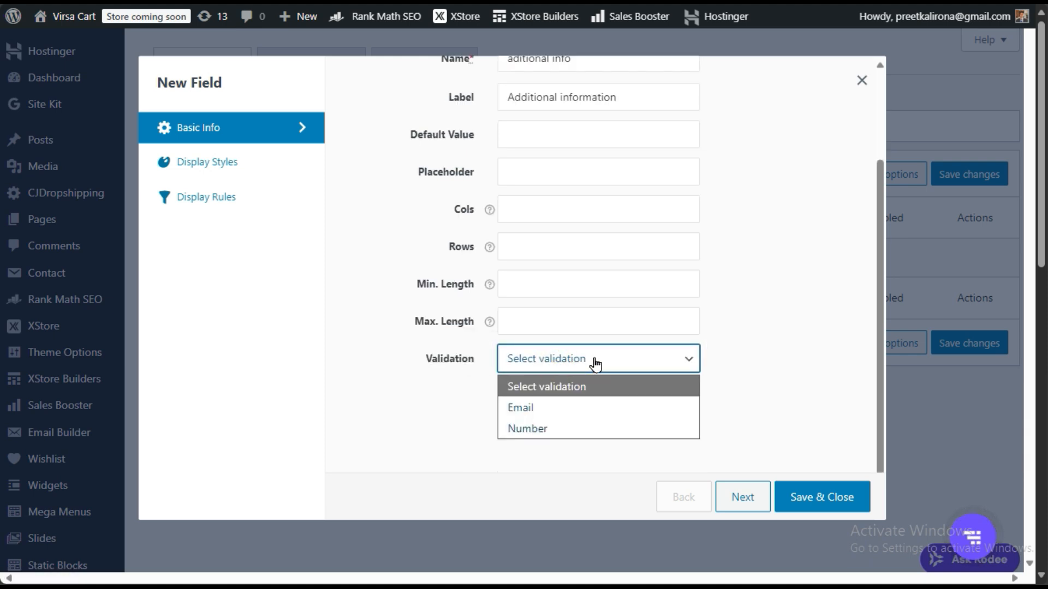
click(595, 364)
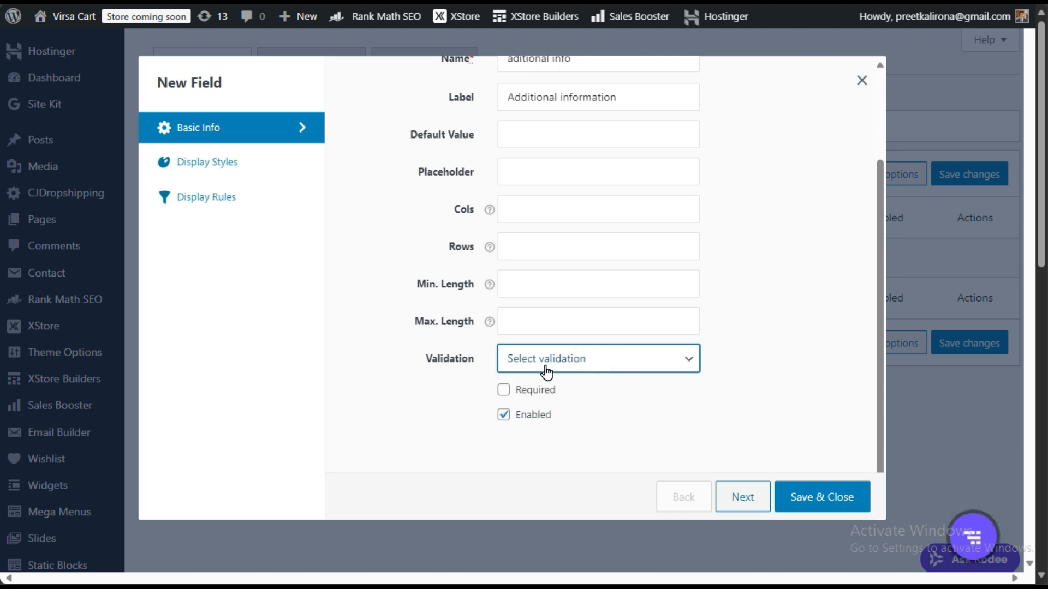
click(568, 369)
click(568, 368)
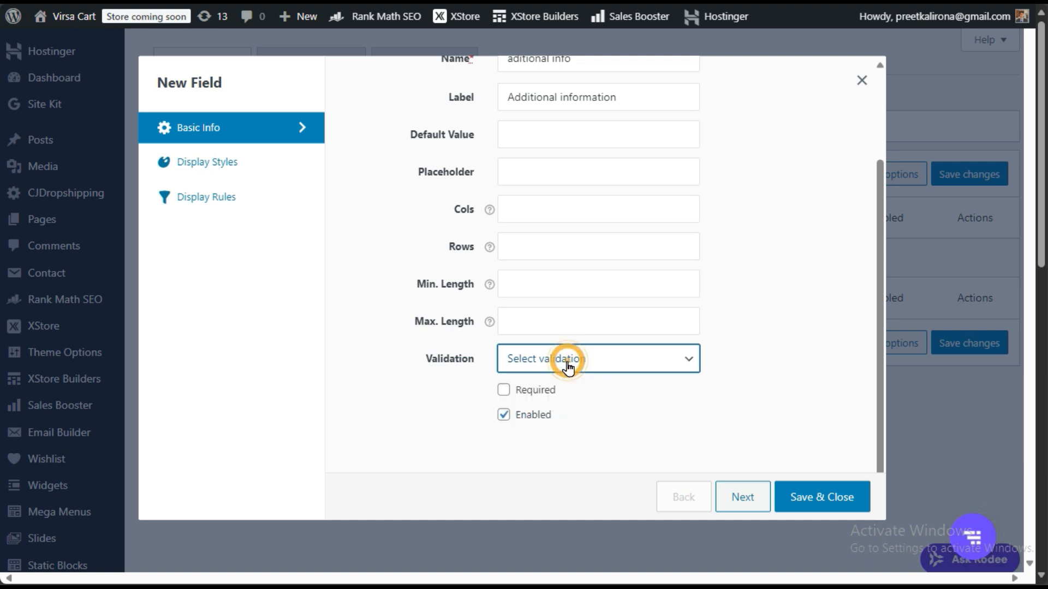
click(505, 391)
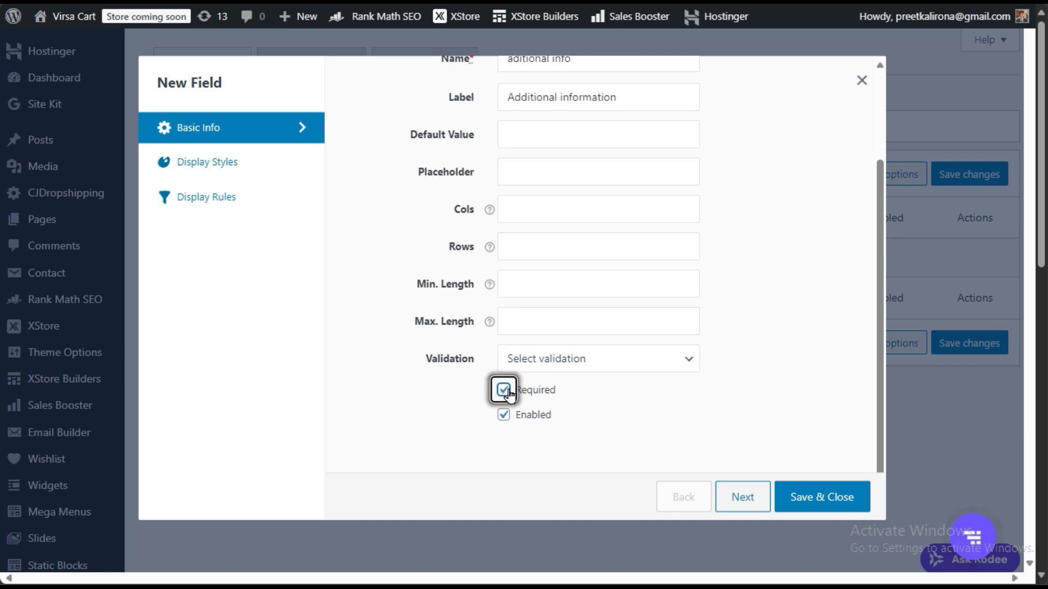
click(505, 391)
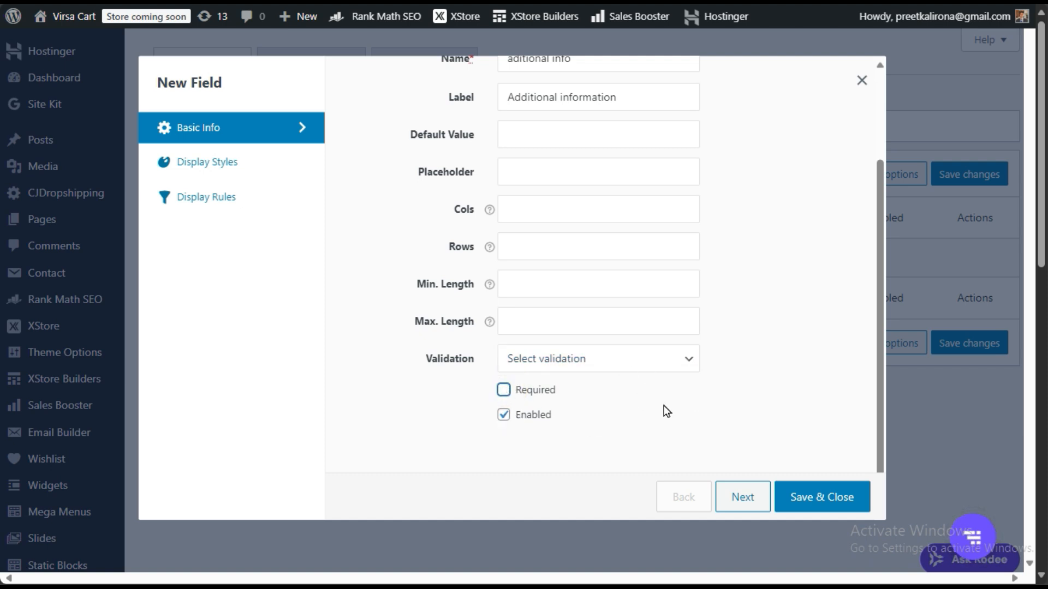
scroll(777, 377, up, 3)
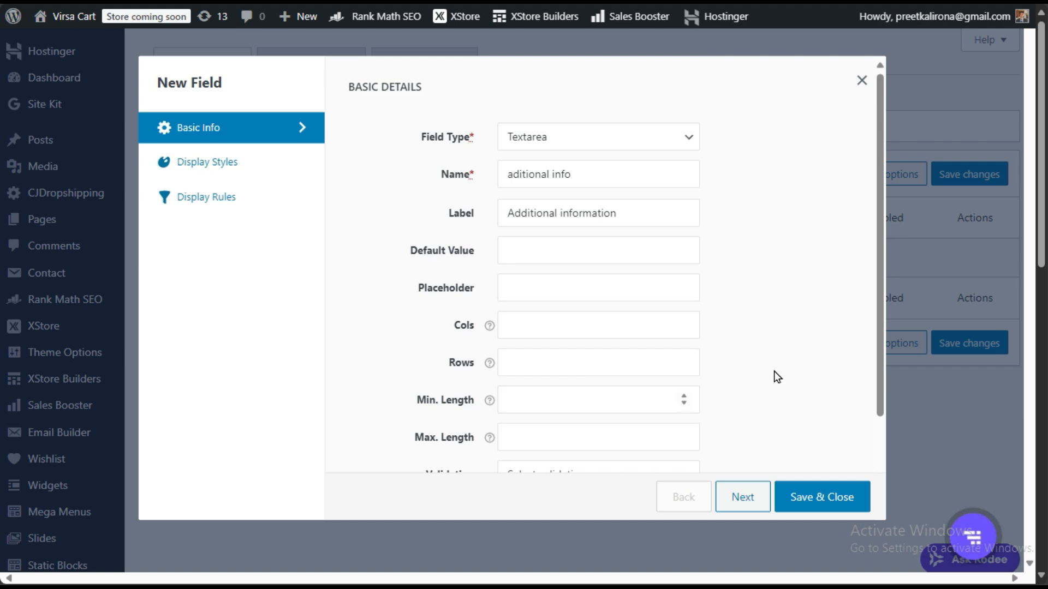
- Review the field's Label Position choices in the display settings and check the area around Color on the lamp's product page
click(213, 165)
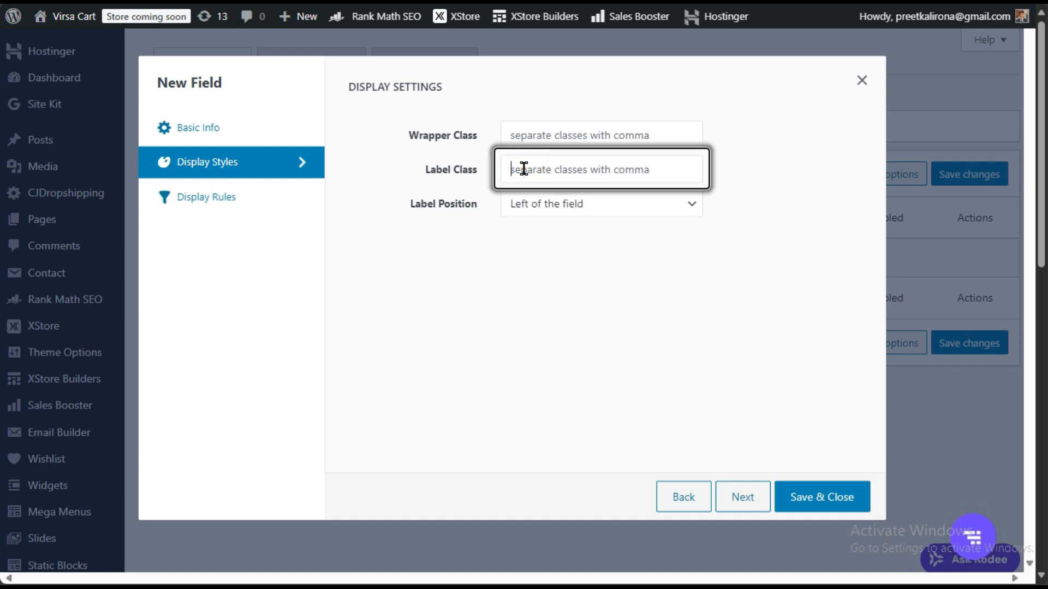
click(543, 207)
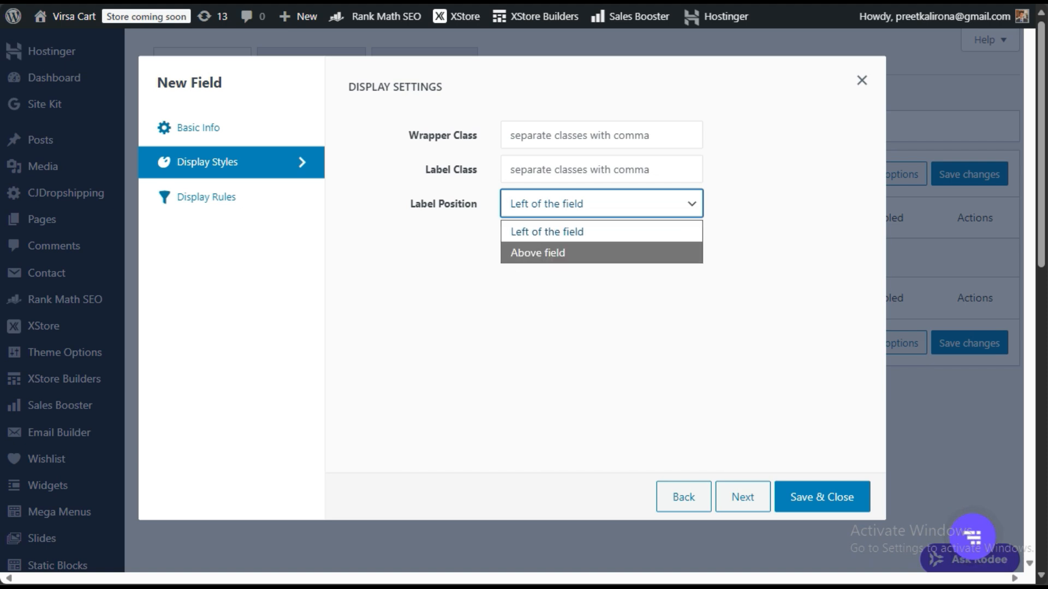
mouse_move(2, 104)
click(71, 160)
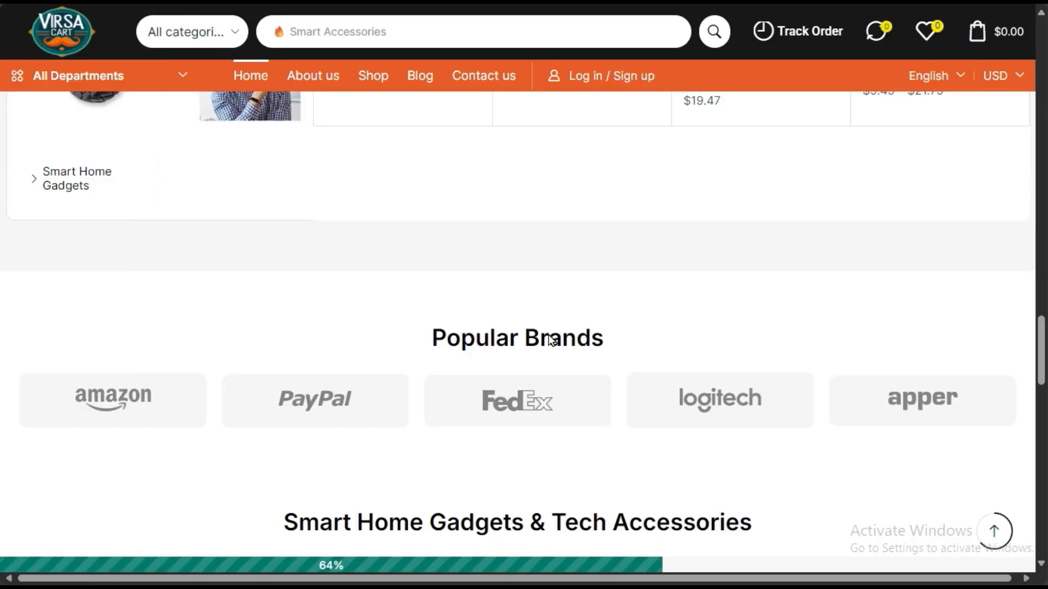
click(71, 133)
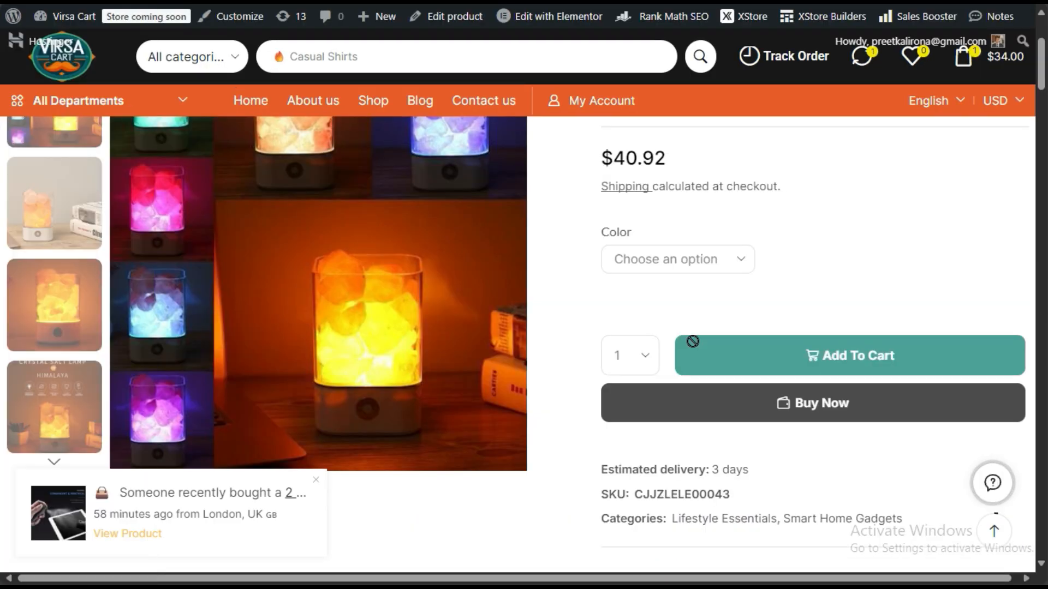
click(594, 300)
drag(595, 300, 725, 283)
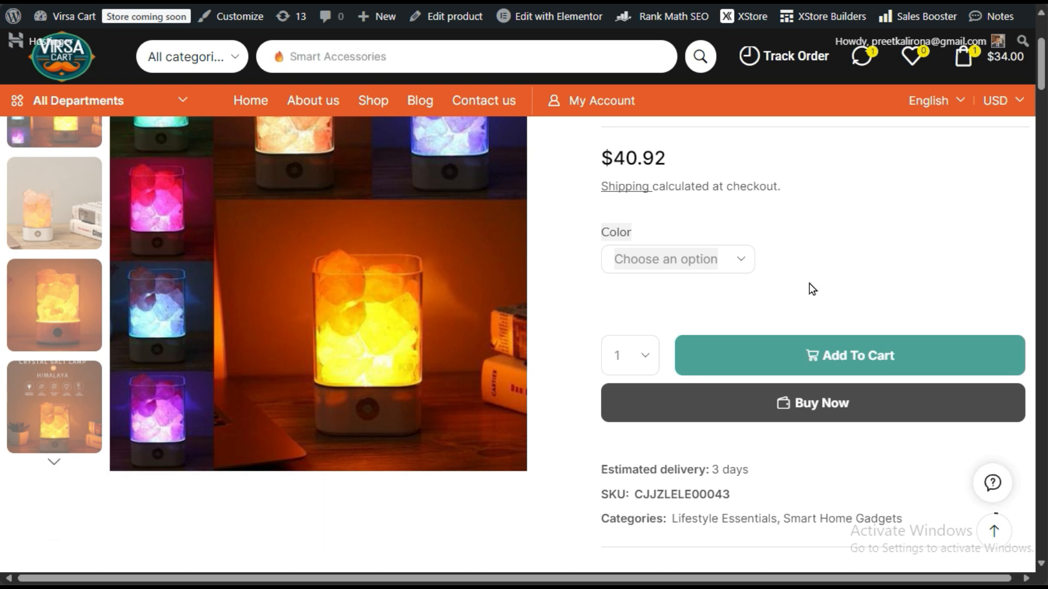
mouse_move(2, 136)
click(55, 49)
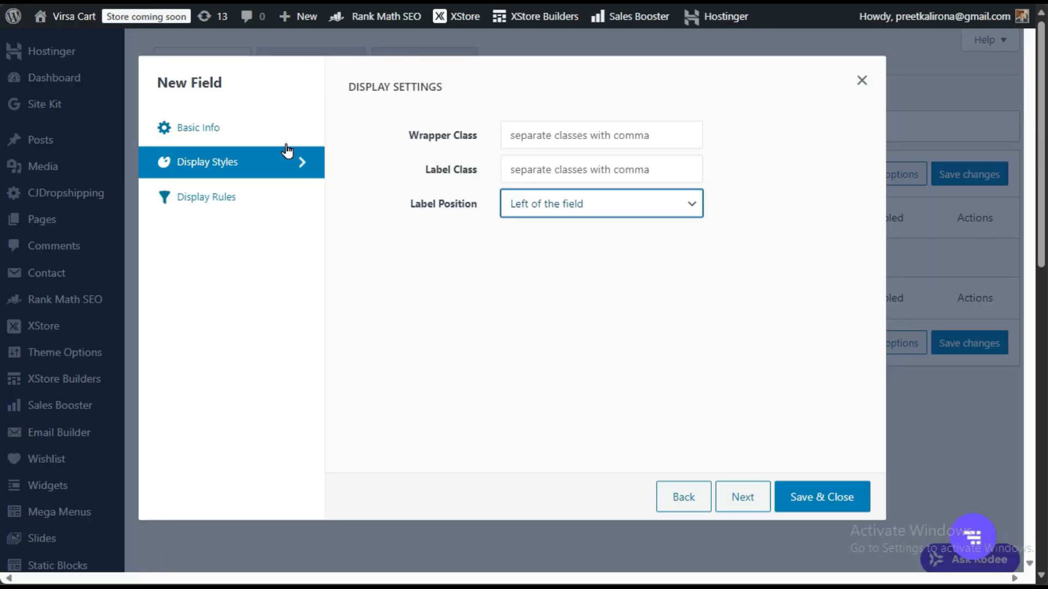
- Set the field's Label Position to "Left of the field" and go back to the basic details
click(516, 208)
click(540, 231)
click(204, 137)
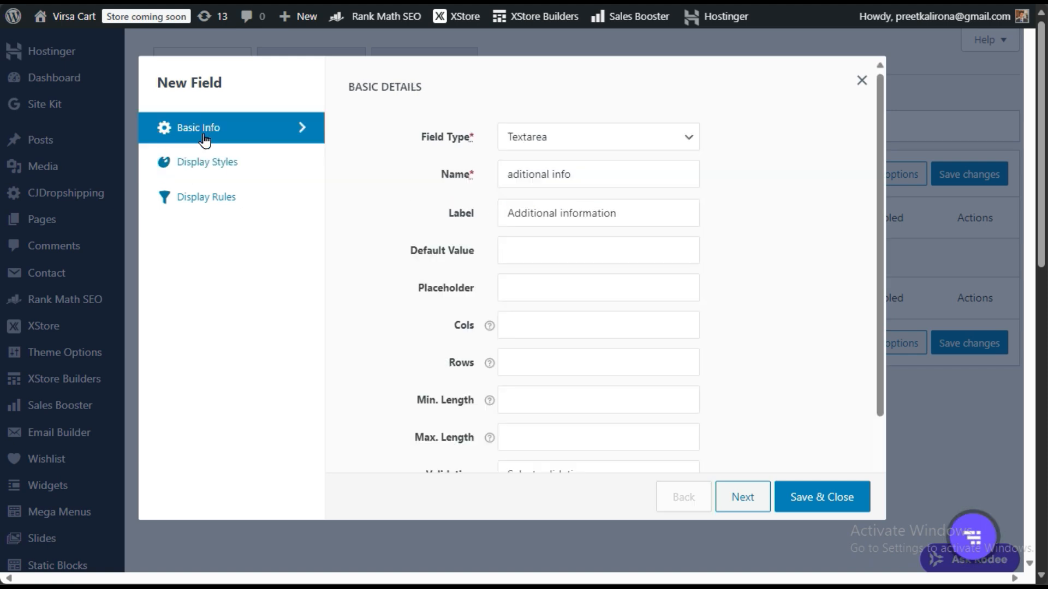
- Add a display rule with Category, "Equals to/ In" and All Categories, and try to save the field
click(185, 197)
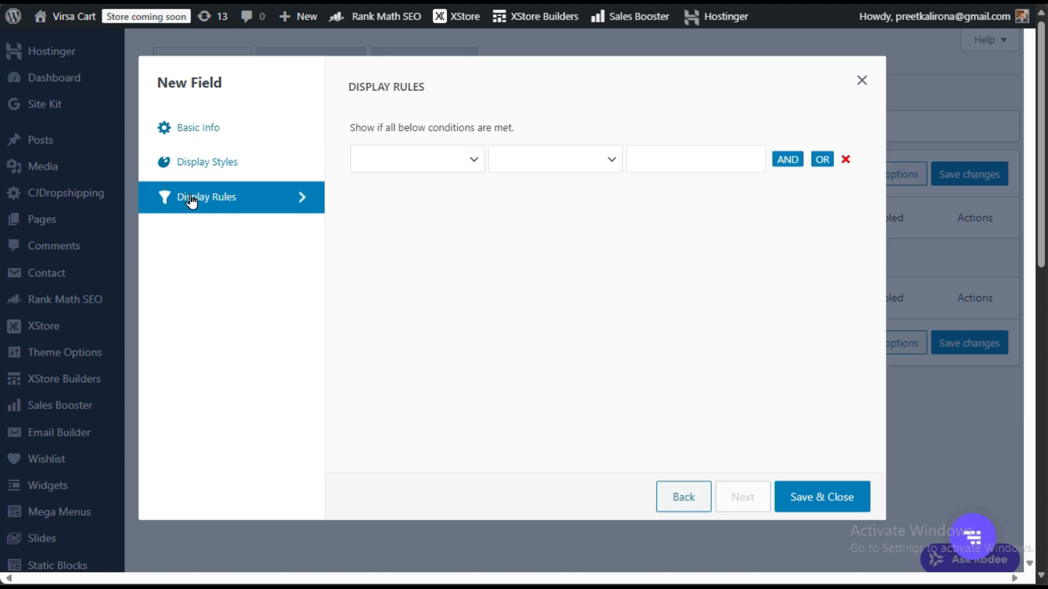
click(391, 160)
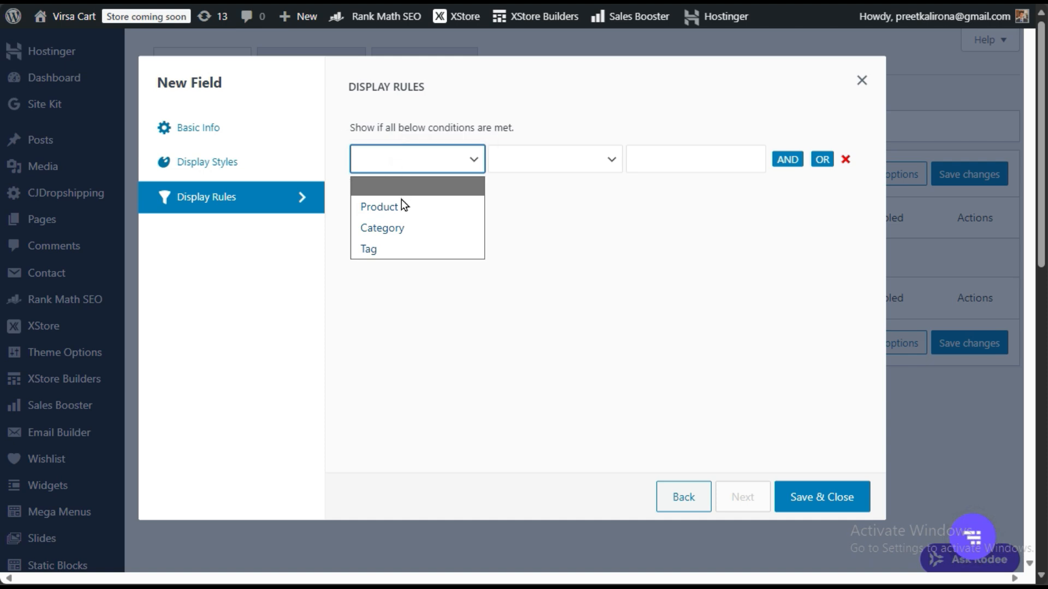
click(402, 224)
click(568, 163)
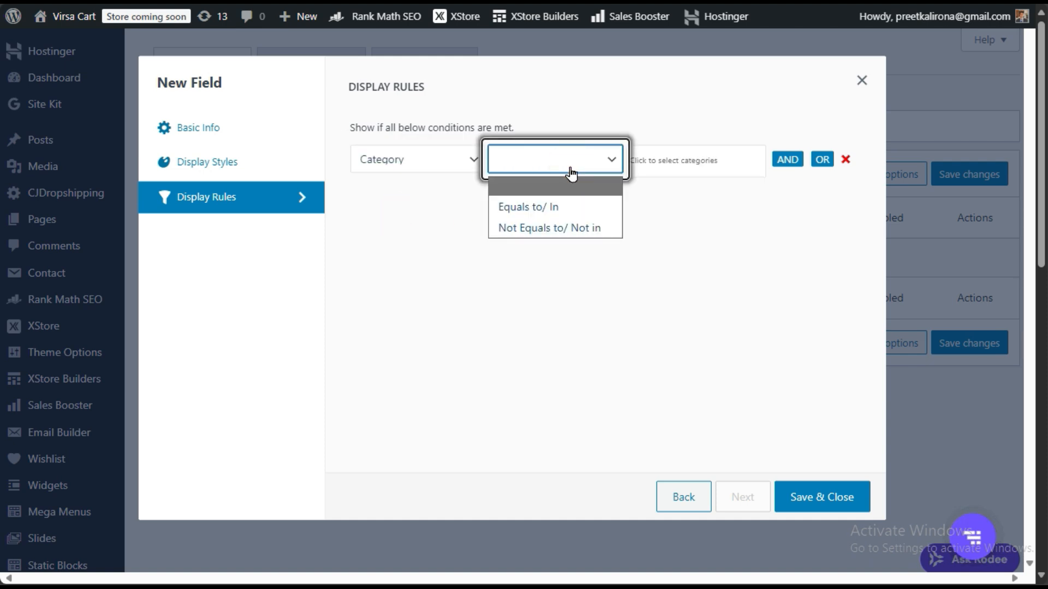
click(559, 206)
click(690, 160)
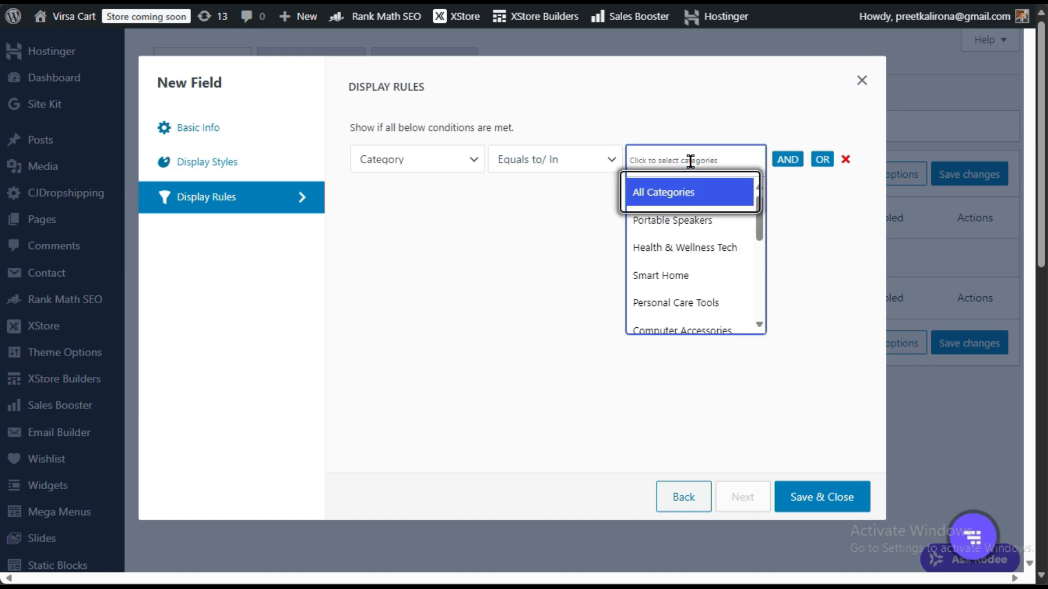
click(660, 201)
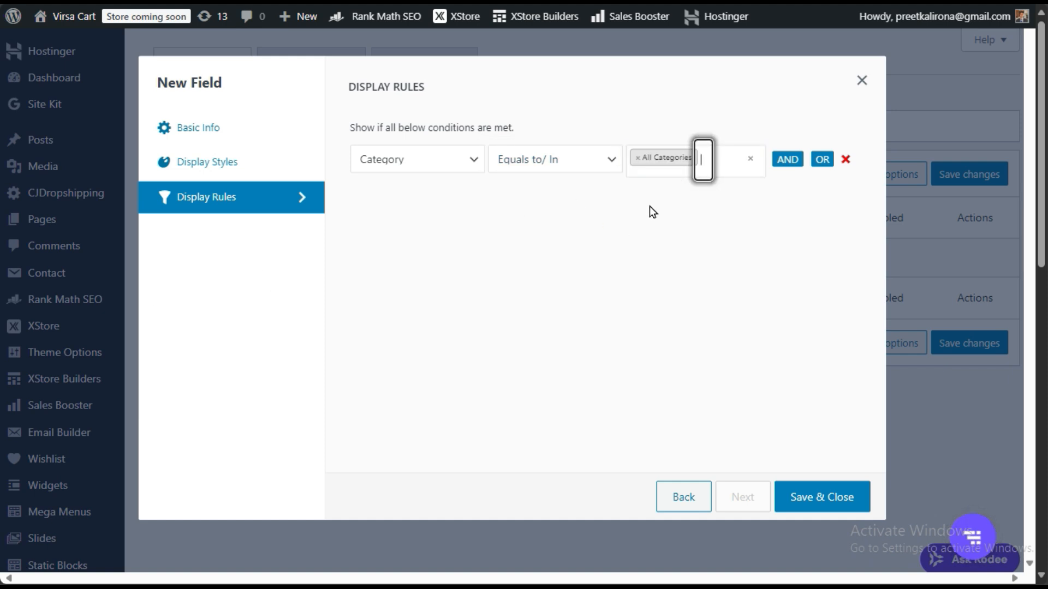
click(817, 505)
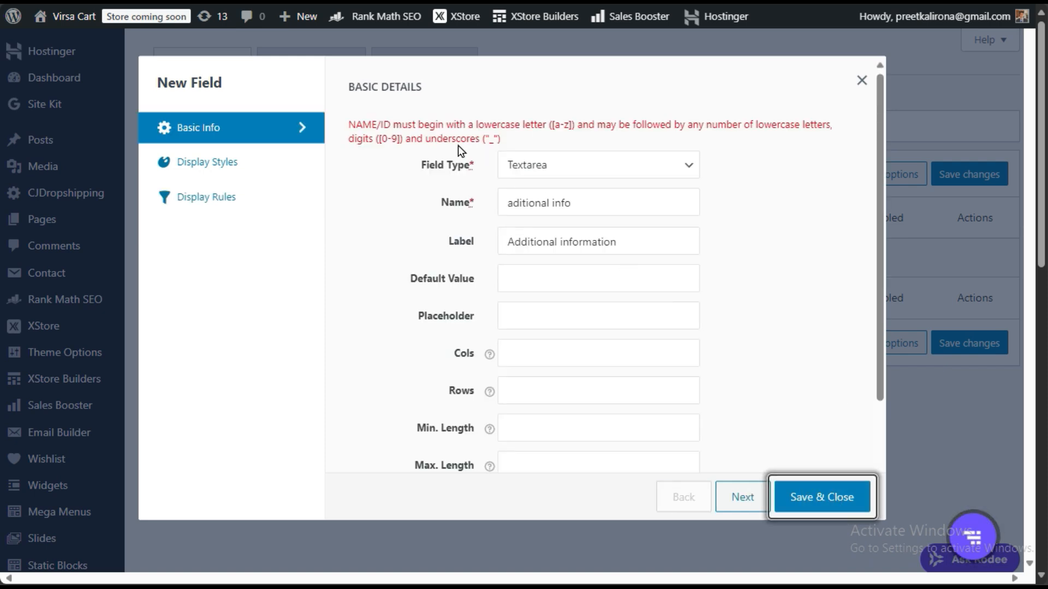
- Shorten the field's Name to "aditional" by removing its second word
double_click(554, 205)
key(BackSpace)
key(BackSpace)
drag(577, 203, 512, 207)
click(477, 229)
click(561, 208)
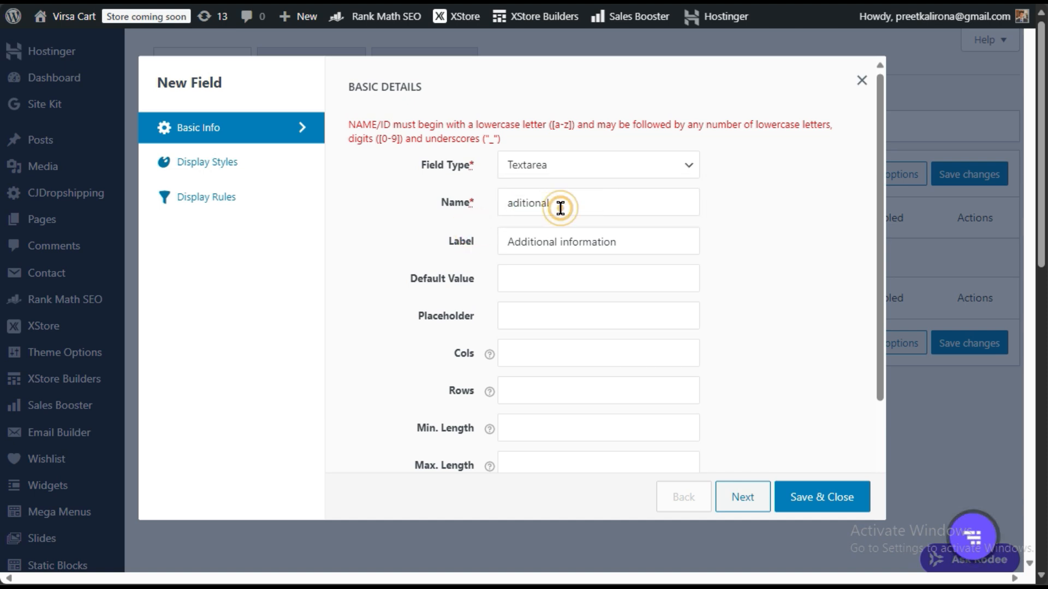
drag(581, 204, 444, 202)
click(452, 244)
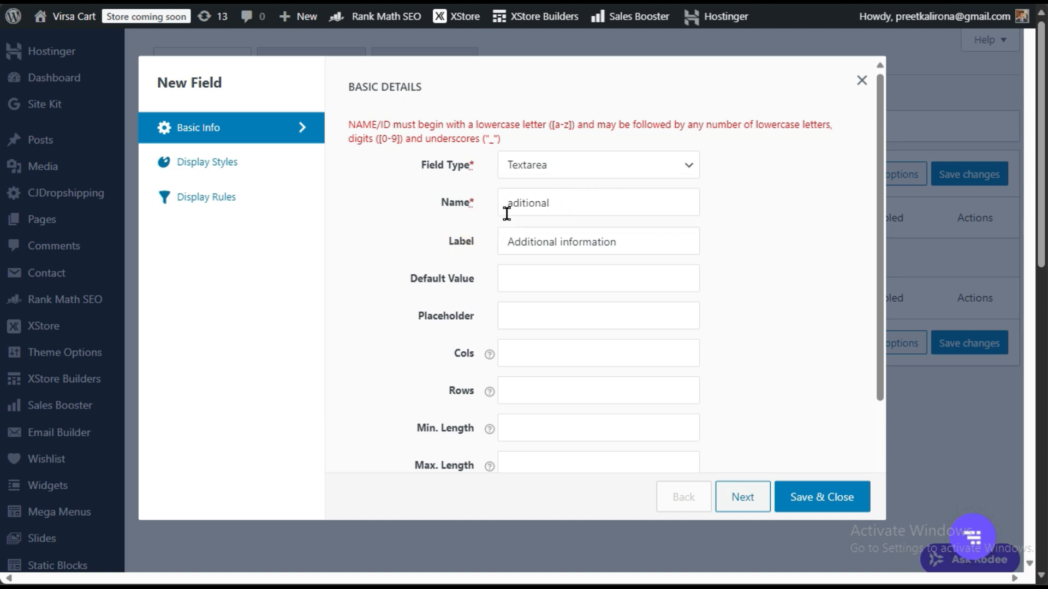
- Replace the field's Name with "2322" and try to save the field
click(559, 203)
click(461, 212)
drag(573, 206, 451, 213)
text(2322)
click(792, 497)
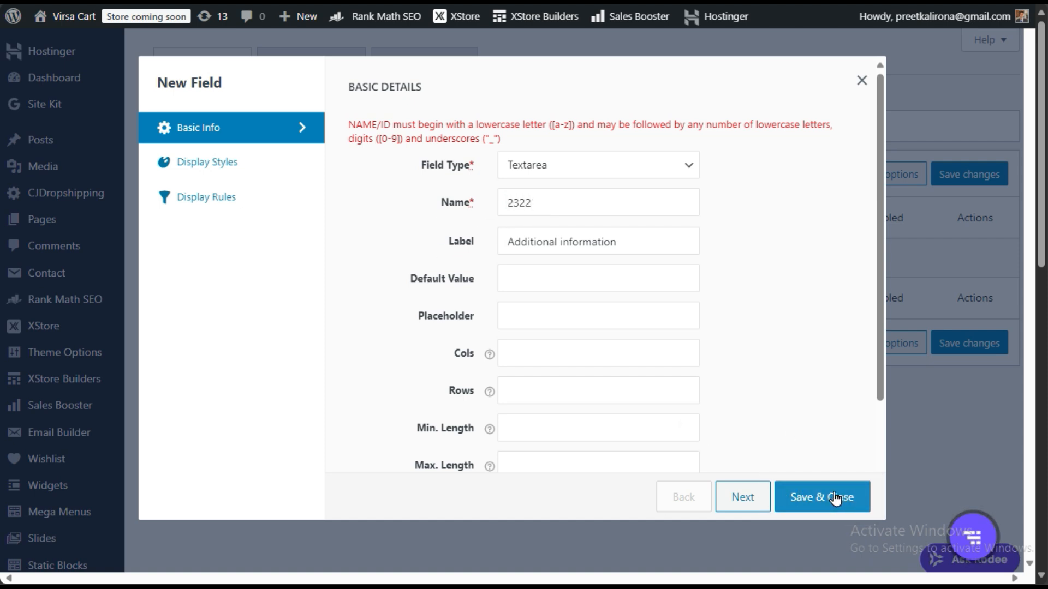
- Set the field's Name to "additional", save the field and save the product options changes
double_click(538, 205)
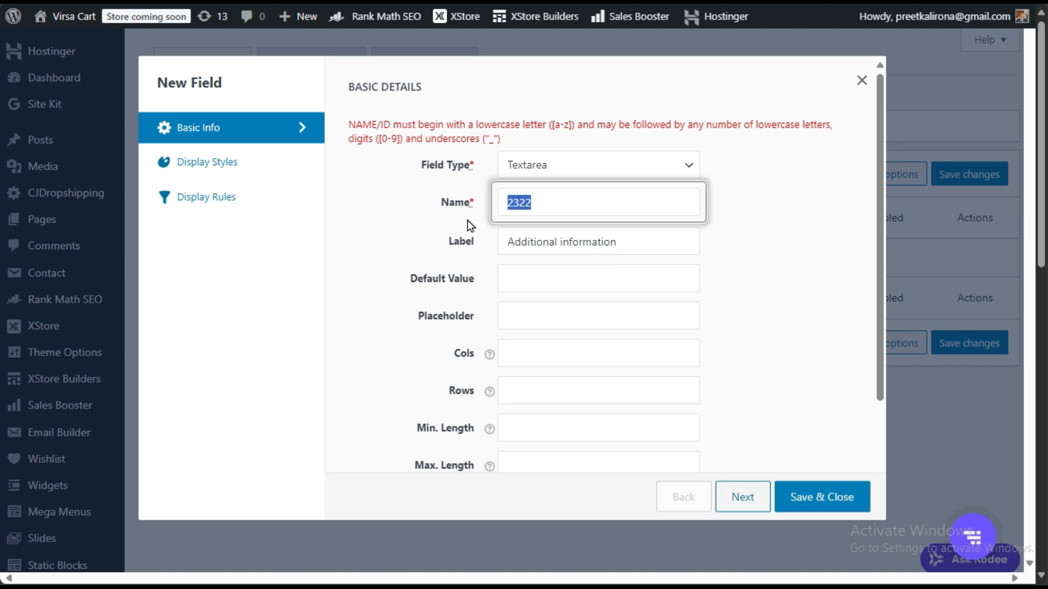
click(468, 219)
click(548, 207)
drag(541, 206, 487, 208)
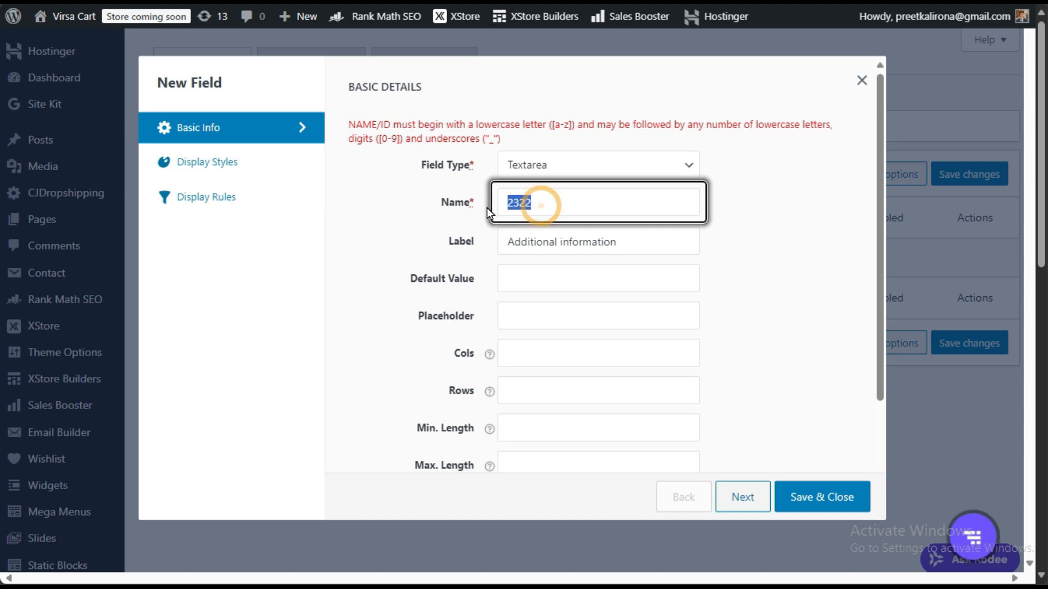
text(aditi)
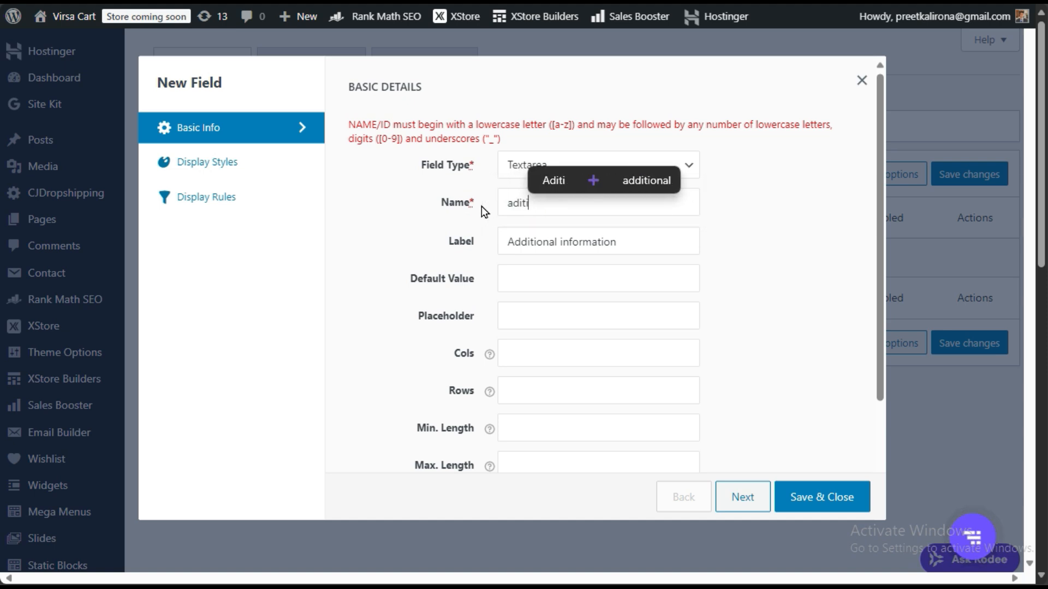
click(657, 181)
click(791, 497)
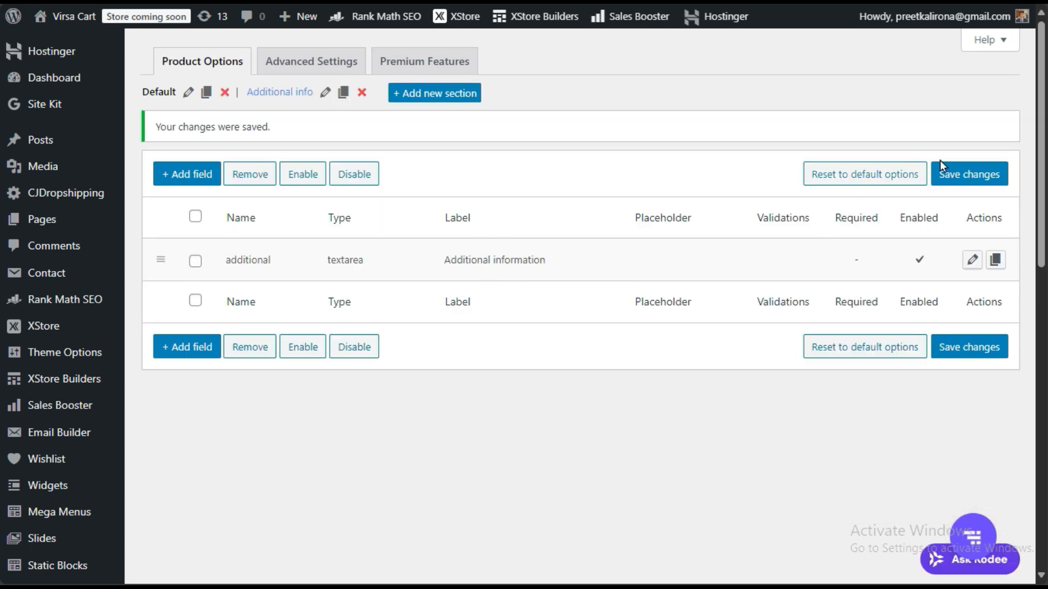
click(982, 174)
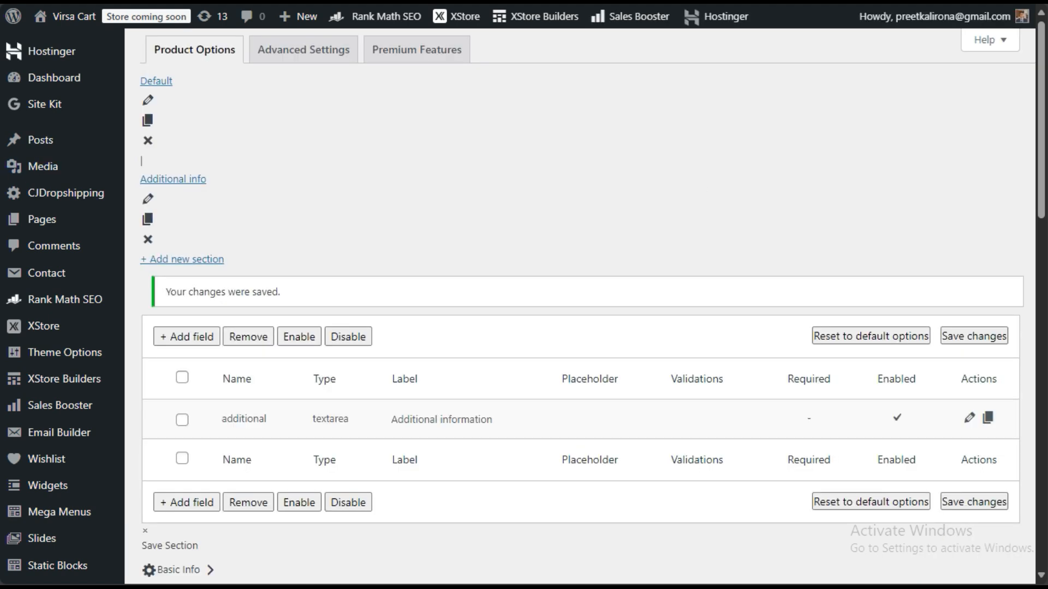
- Examine the Additional information label and text box on the Himalayan Salt LED Lamp product page
mouse_move(1, 162)
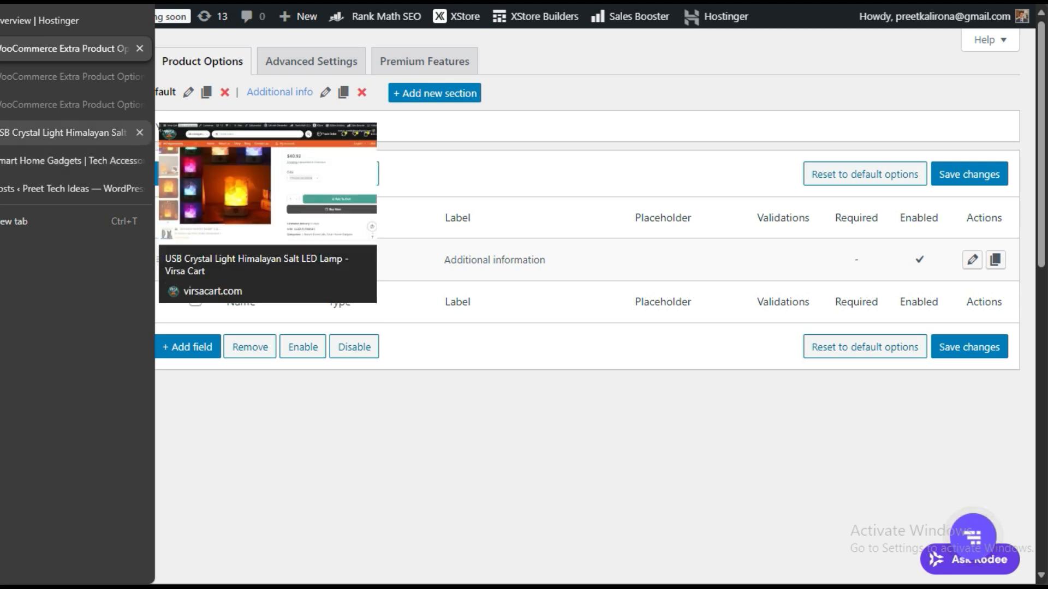
click(71, 133)
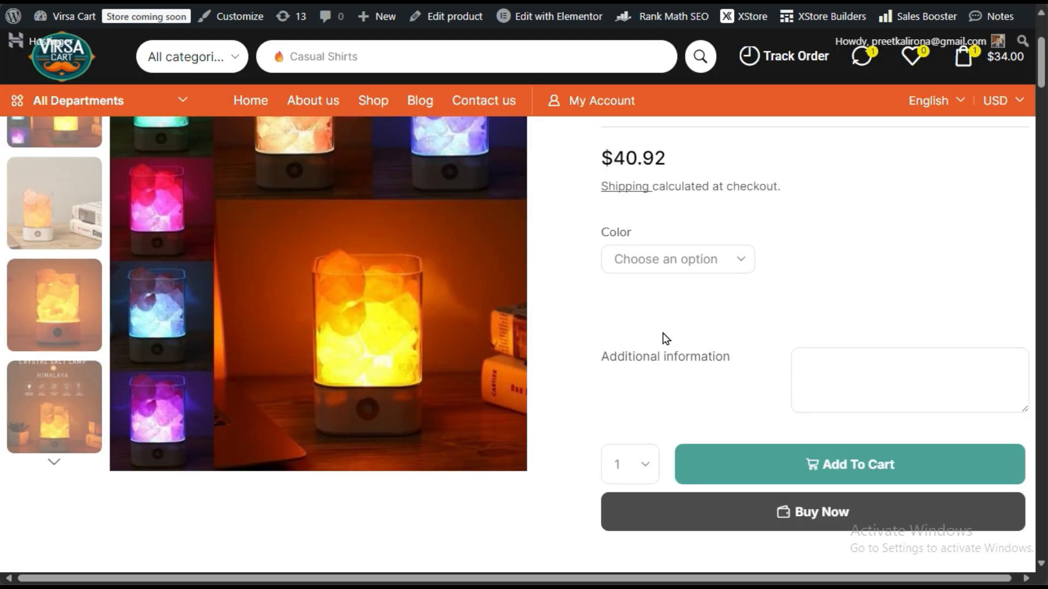
click(802, 358)
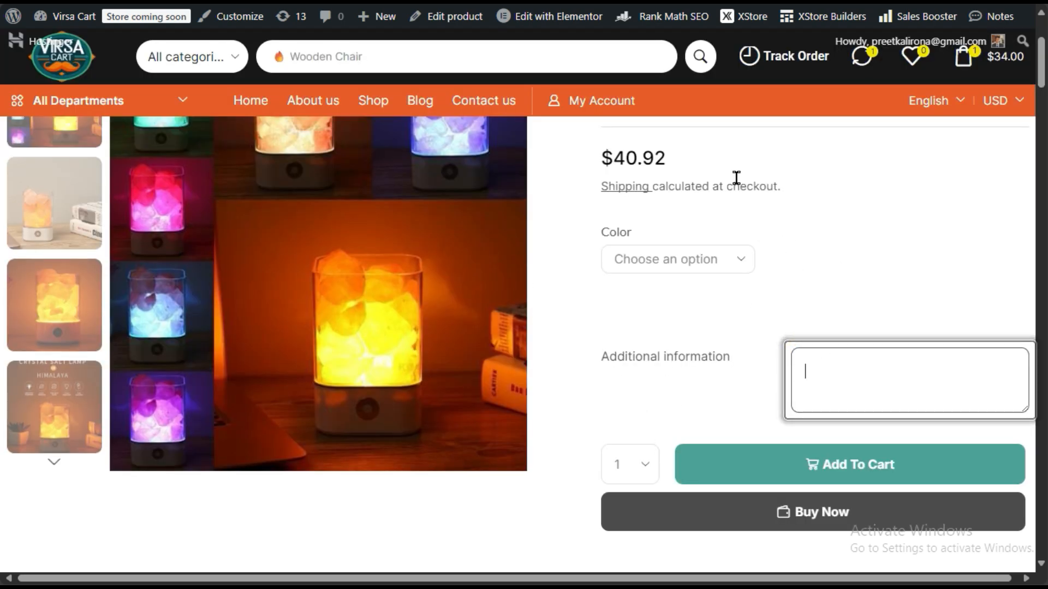
click(885, 370)
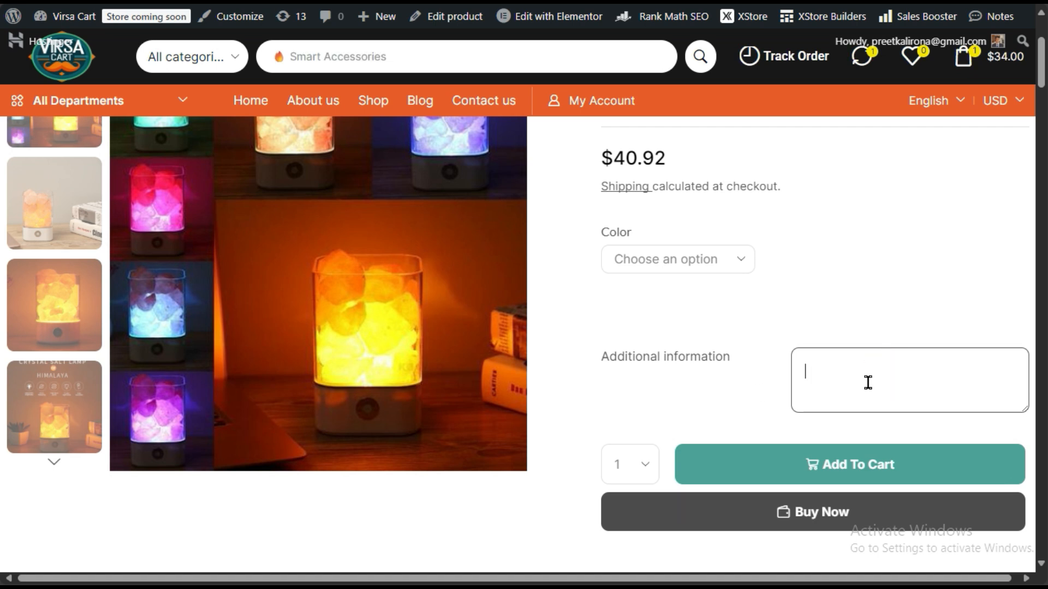
drag(602, 356, 789, 360)
click(754, 402)
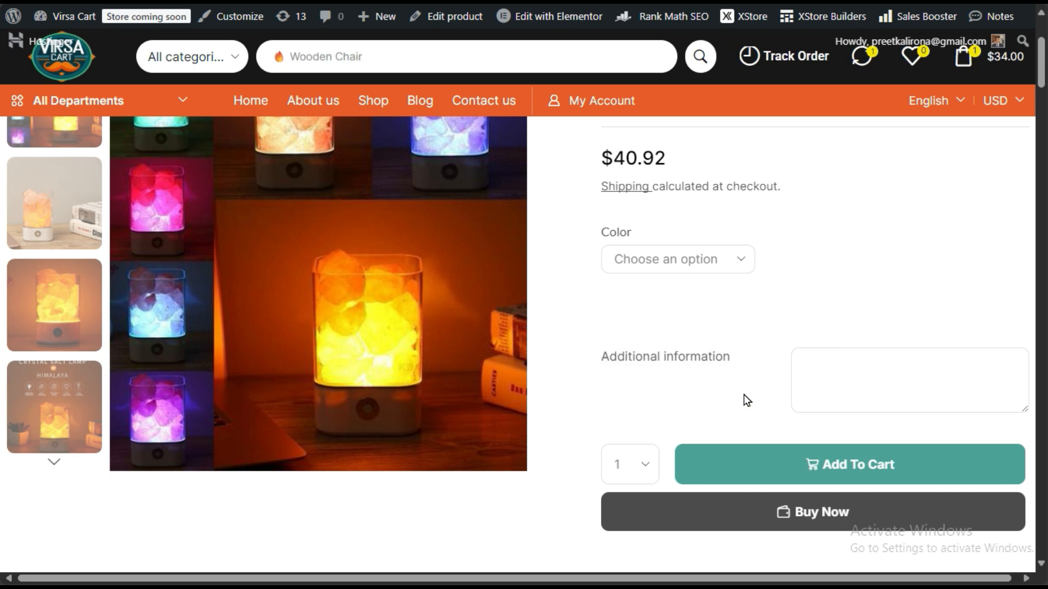
click(805, 368)
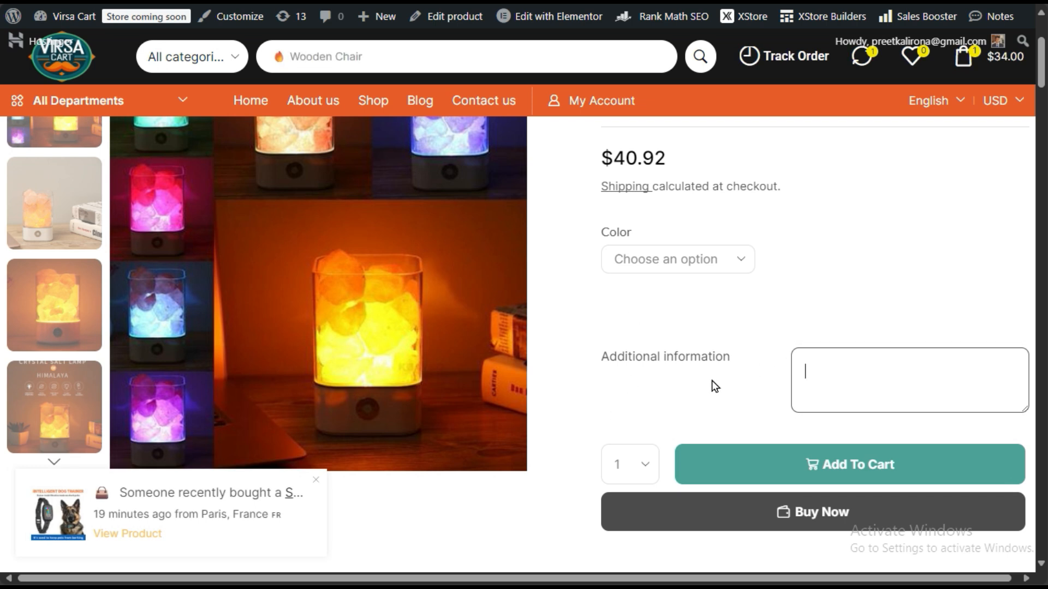
click(604, 359)
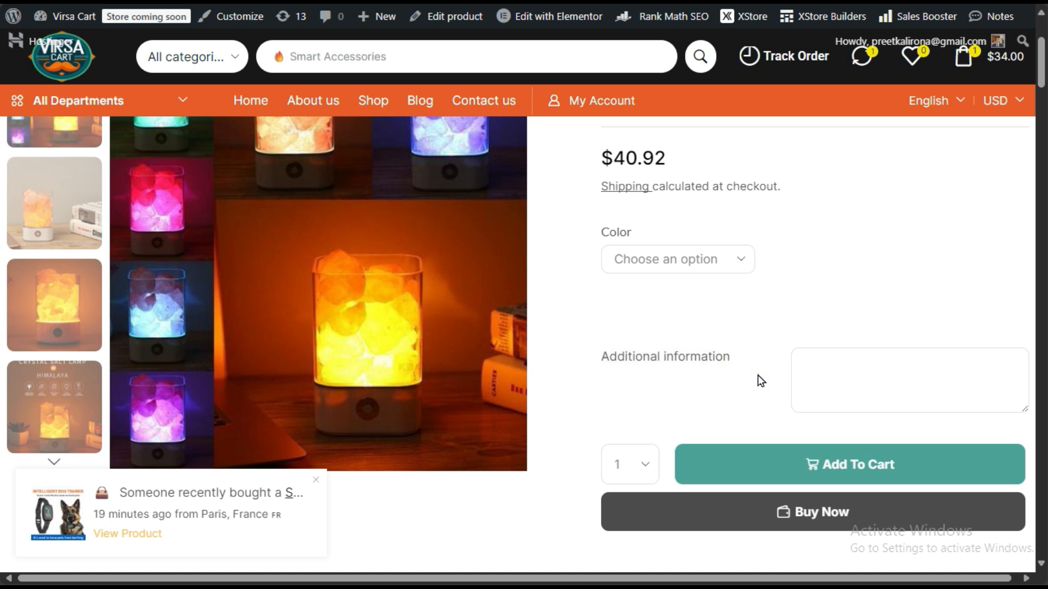
- Return to the product options and add a new field of type Select
mouse_move(71, 132)
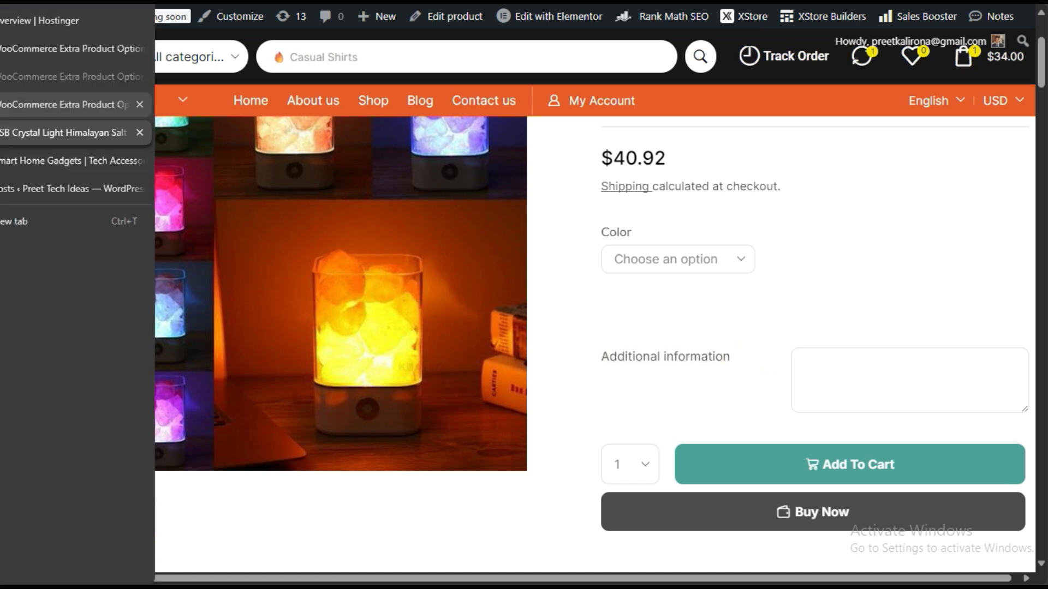
click(66, 48)
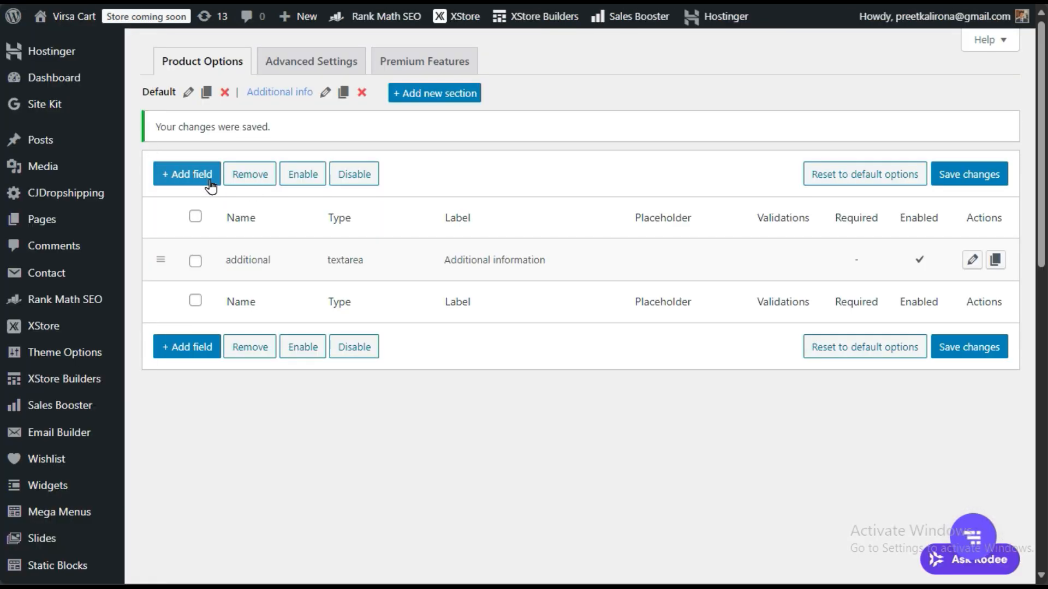
click(202, 180)
click(572, 140)
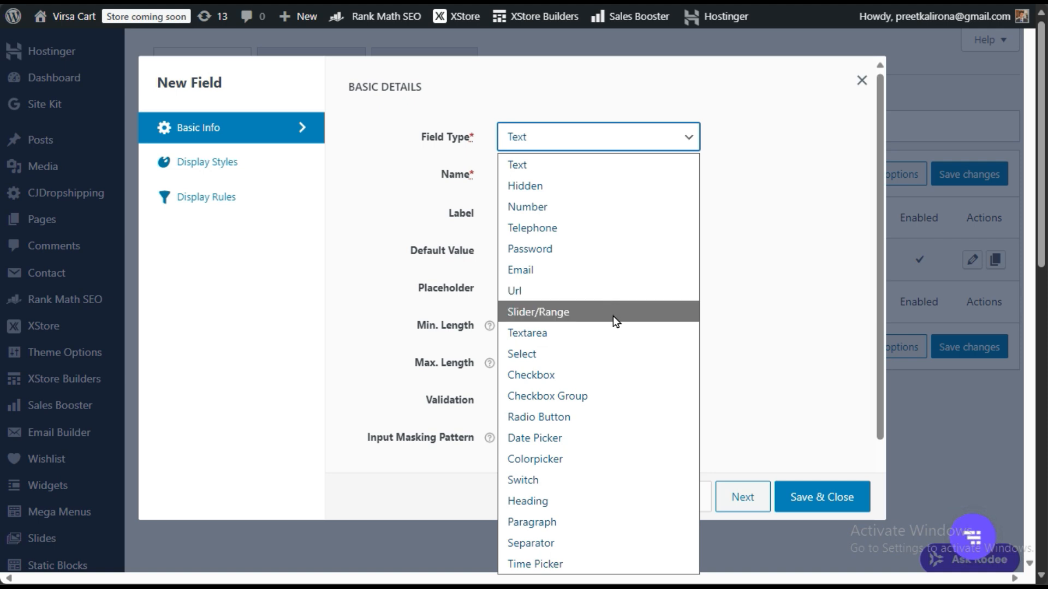
click(614, 355)
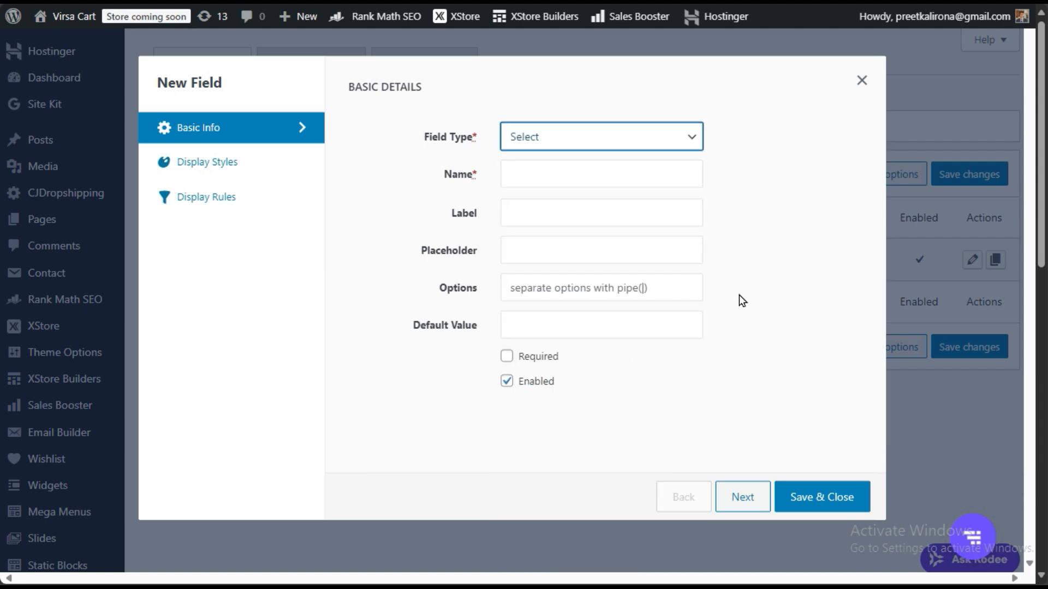
- Set the new select field's Label to "Shipping Info" and its Name to "shipping"
click(660, 290)
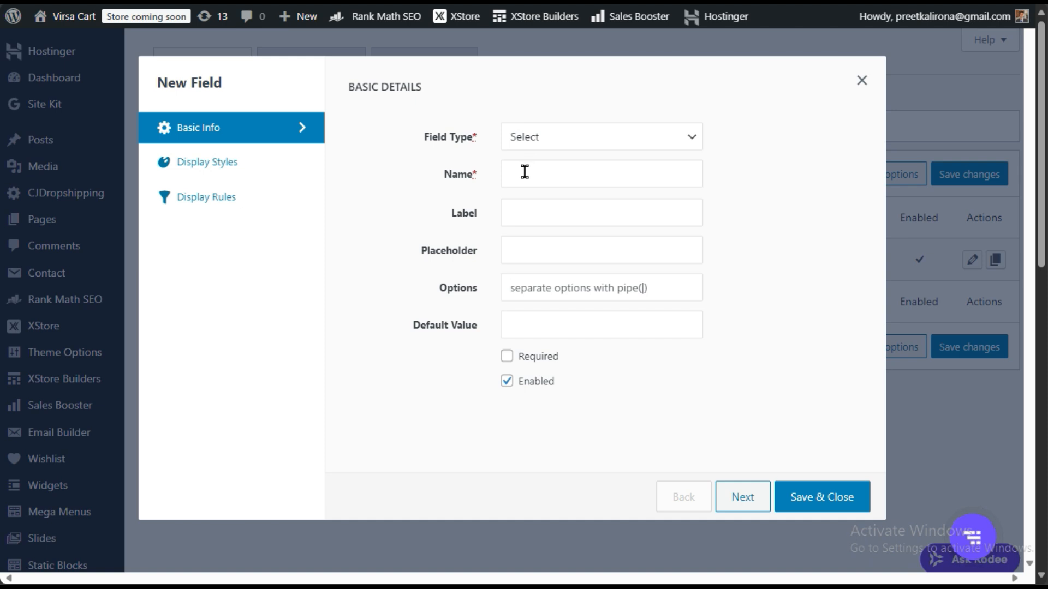
click(539, 214)
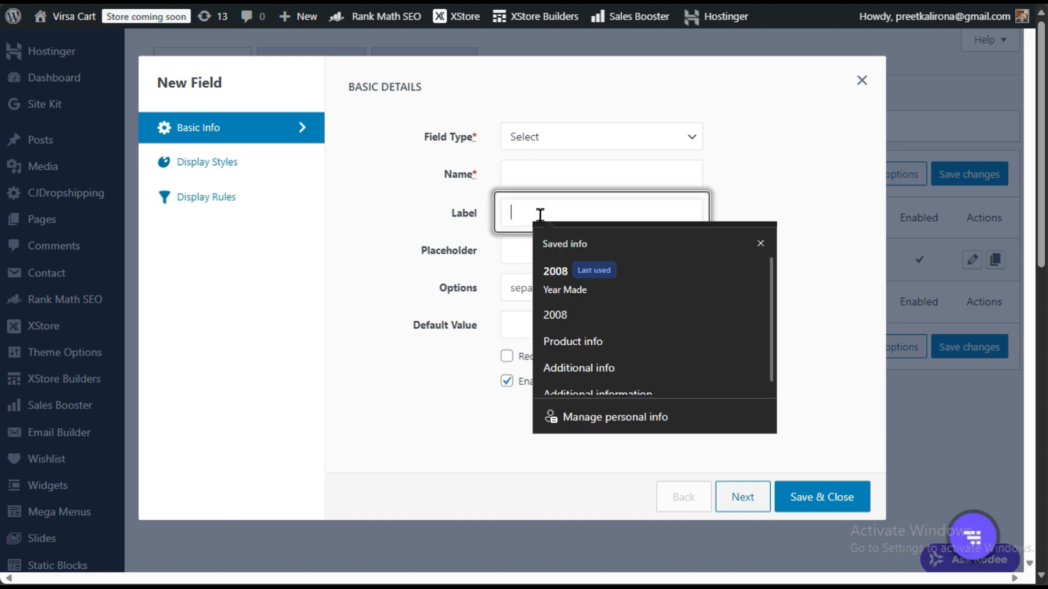
text(Sh)
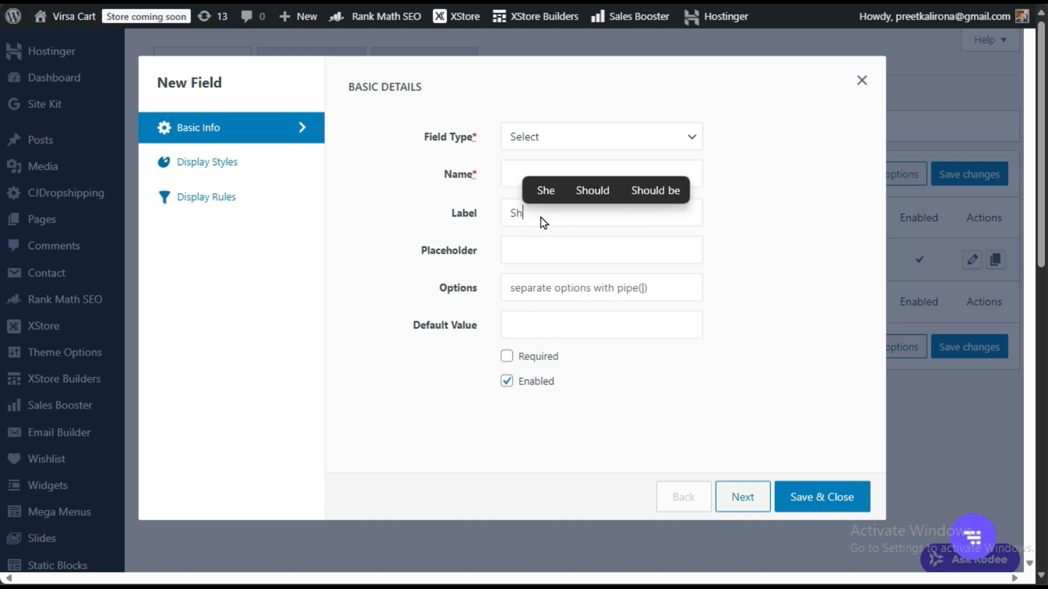
text(ipping Info)
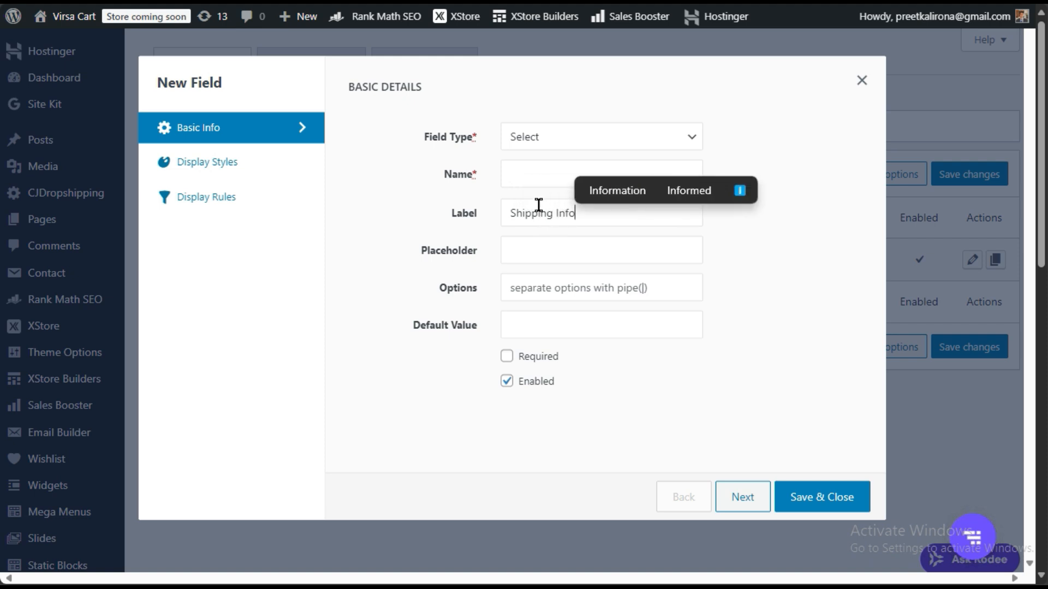
click(531, 173)
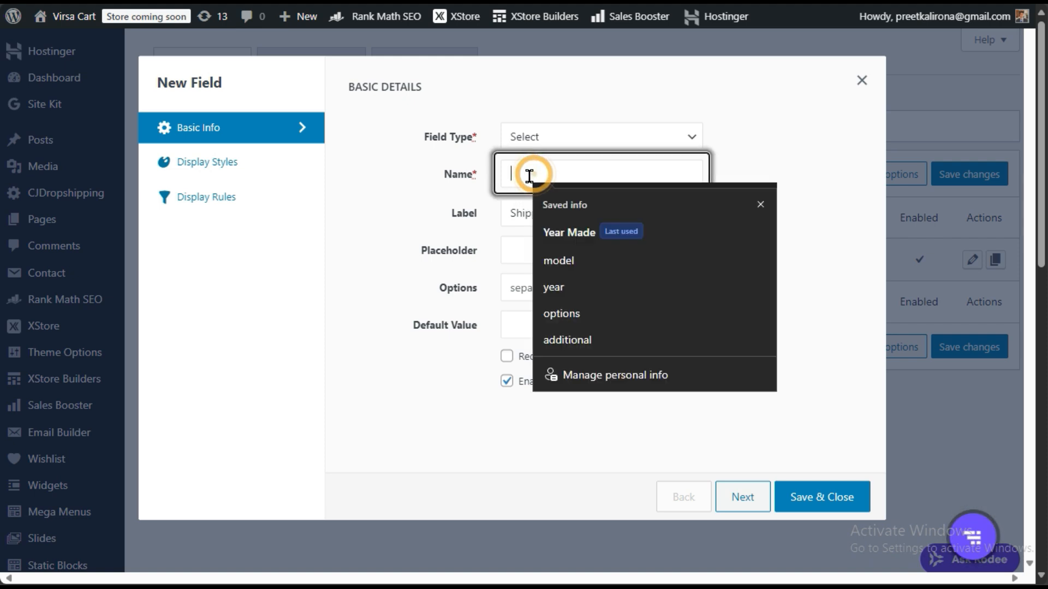
text(sh)
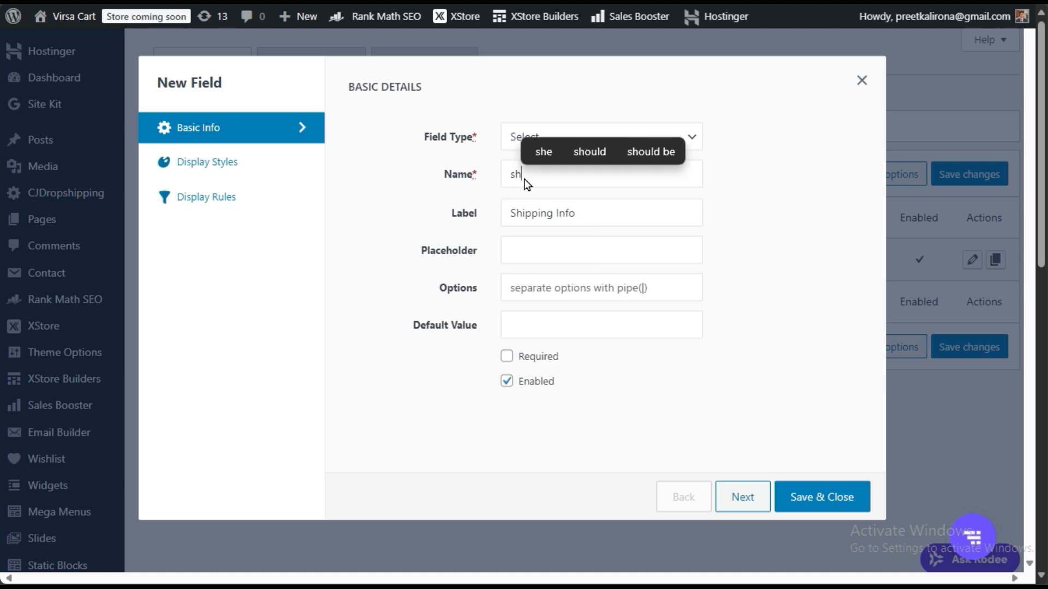
text(ipping)
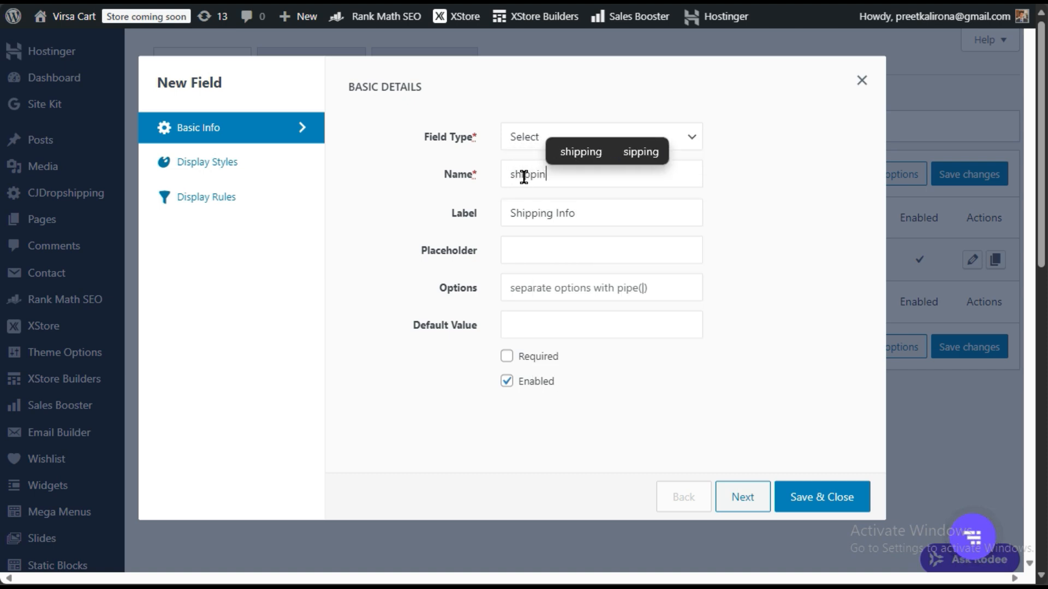
click(454, 249)
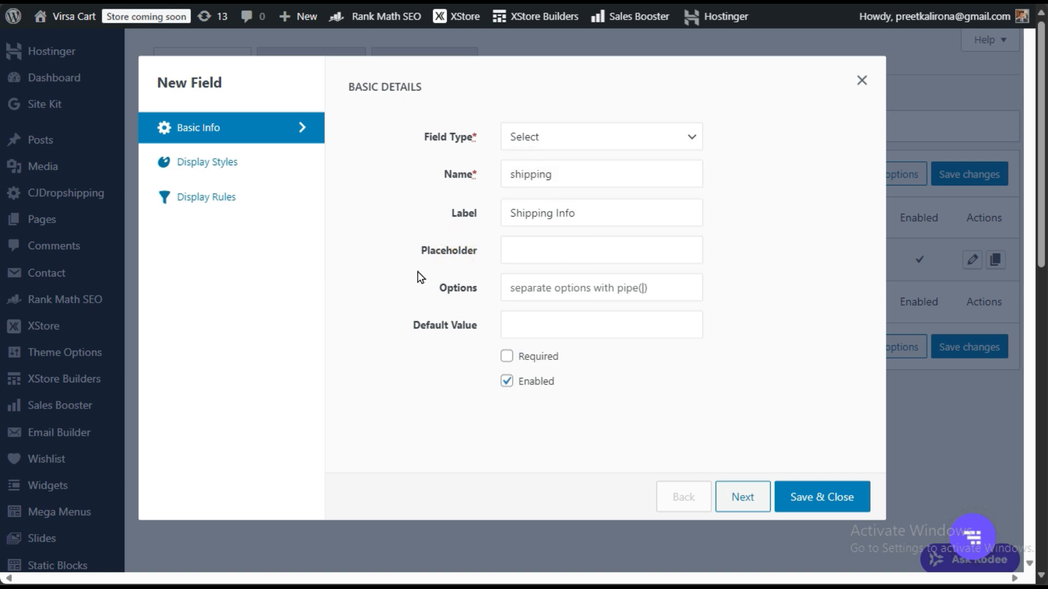
- Set the select field's Placeholder to "Premium shipping"
click(565, 261)
text(premium shipping)
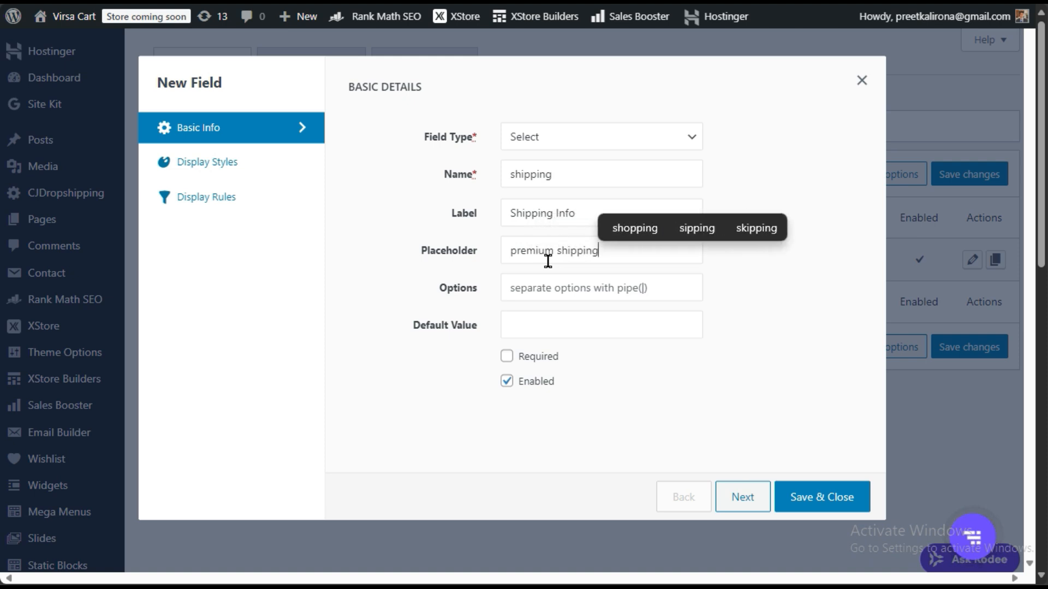
drag(517, 257, 496, 256)
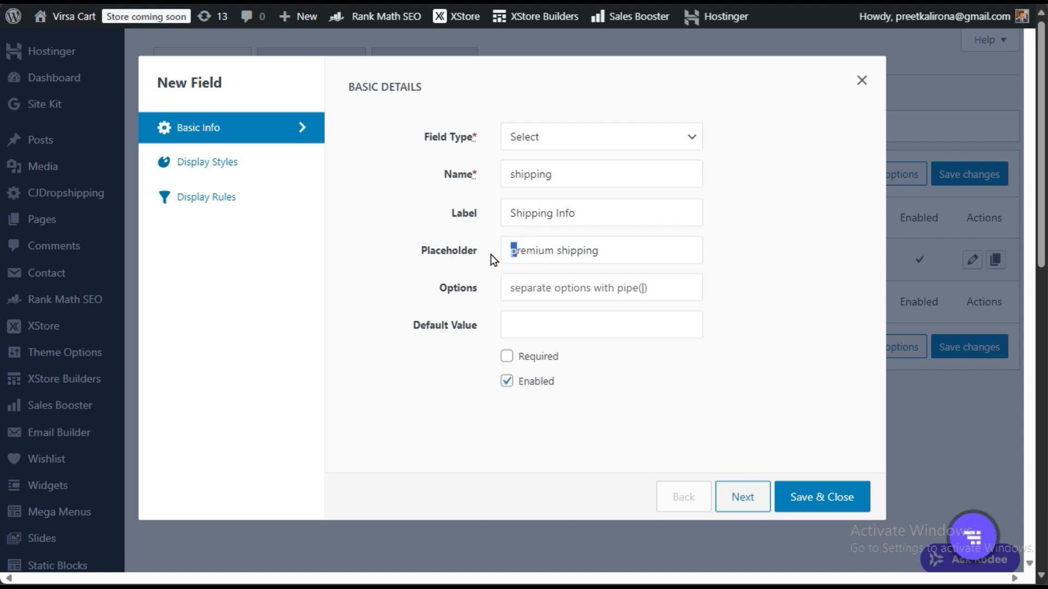
text(P)
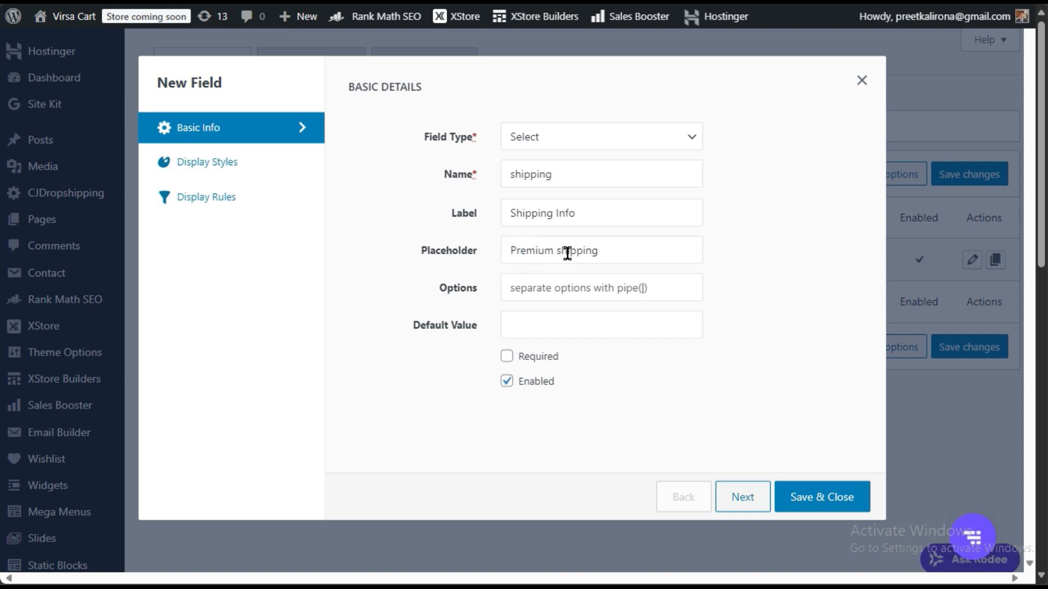
- Replace the field's Placeholder with "Select Preferred Shipping"
drag(608, 250, 492, 256)
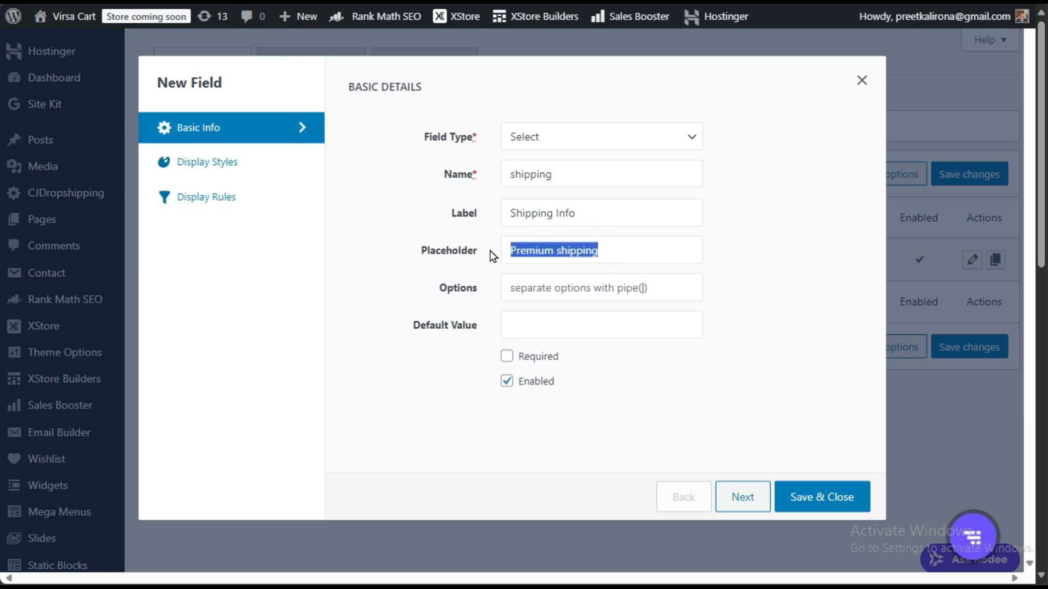
text(Select Pre)
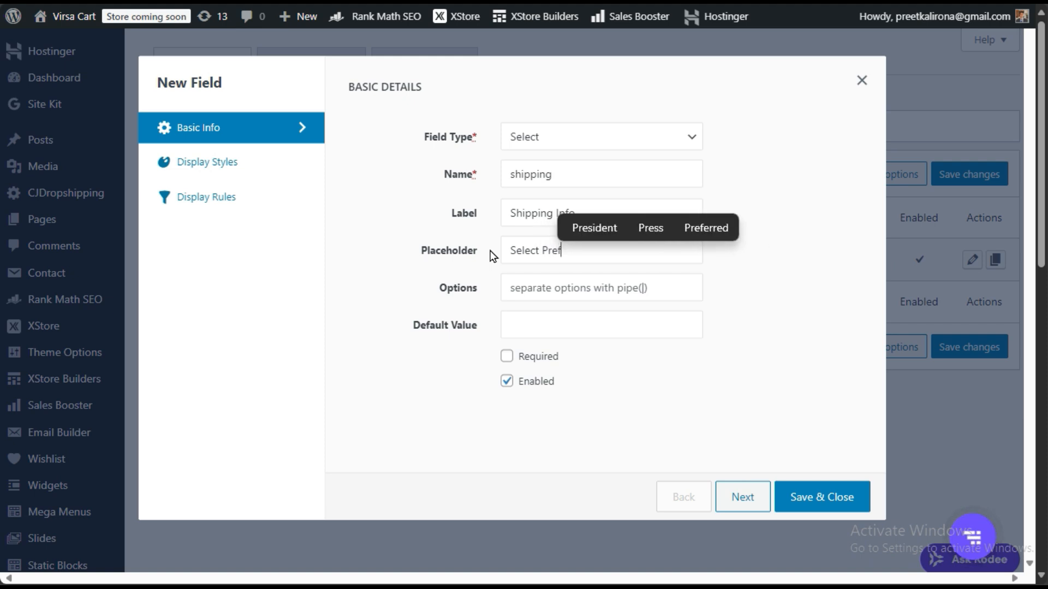
text(f)
click(591, 232)
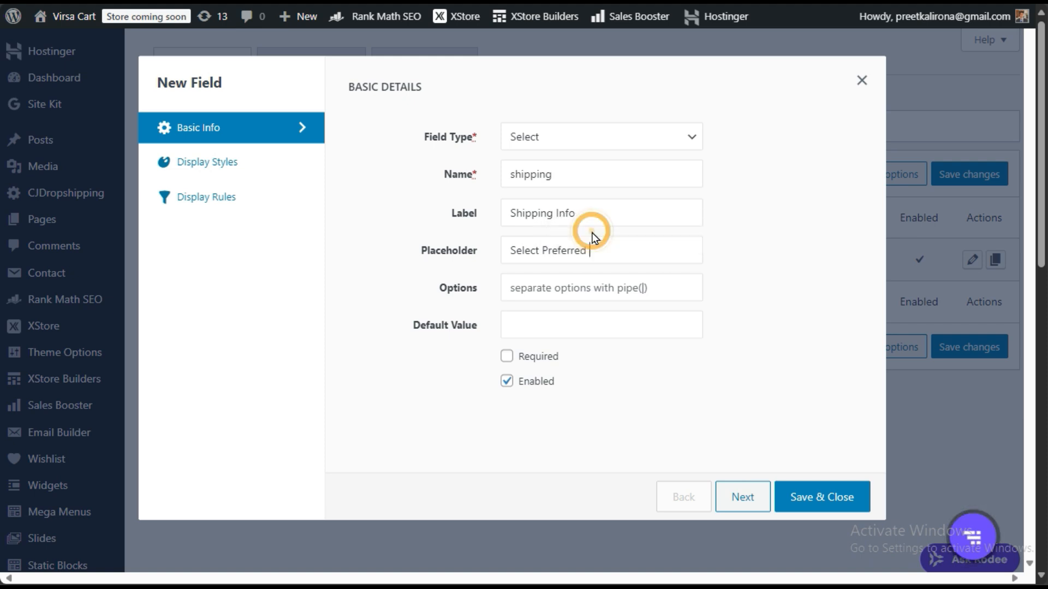
text(Shipping)
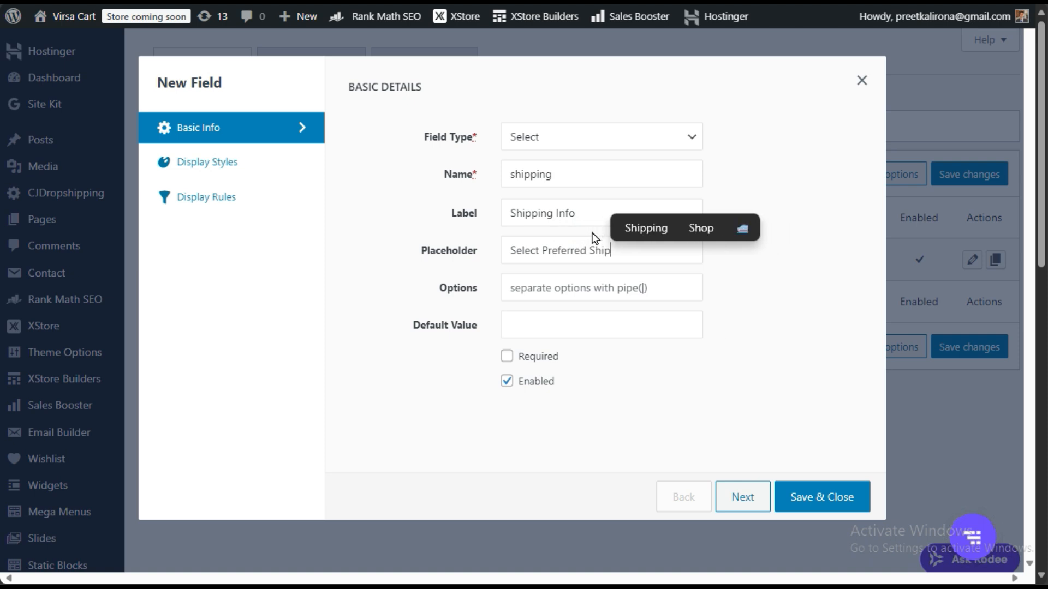
- Set the field's Options to "Economy Shipping|premium shipping", separating the two choices with a pipe
click(583, 289)
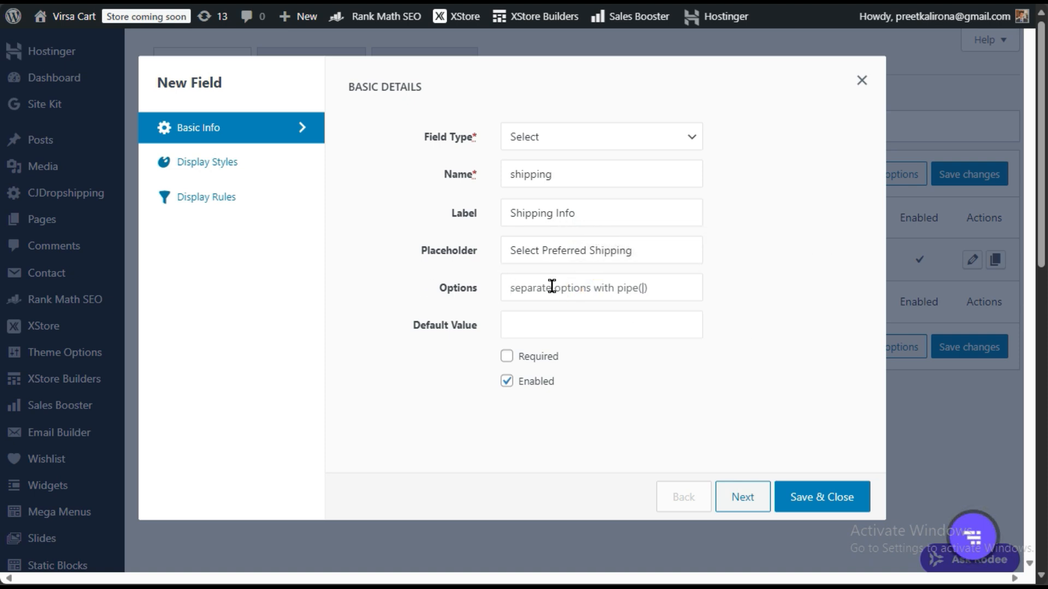
scroll(552, 285, down, 3)
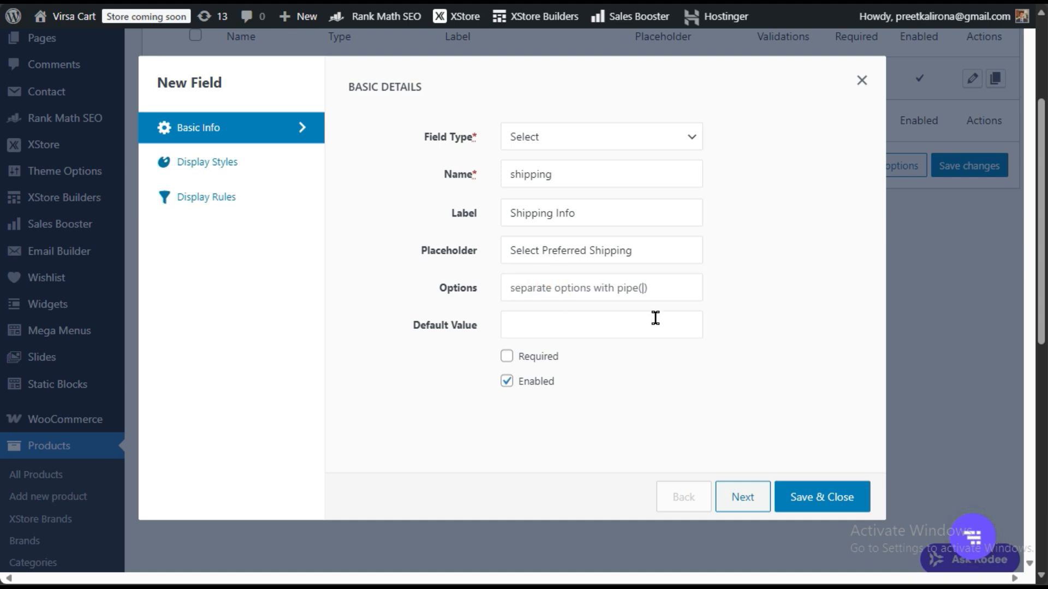
text(E)
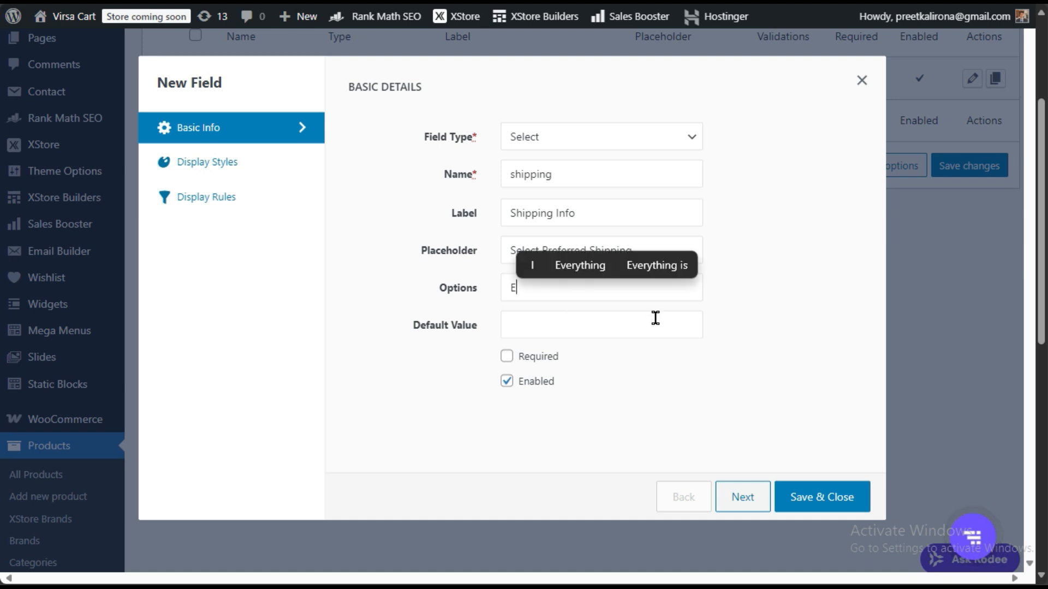
text(conomy S)
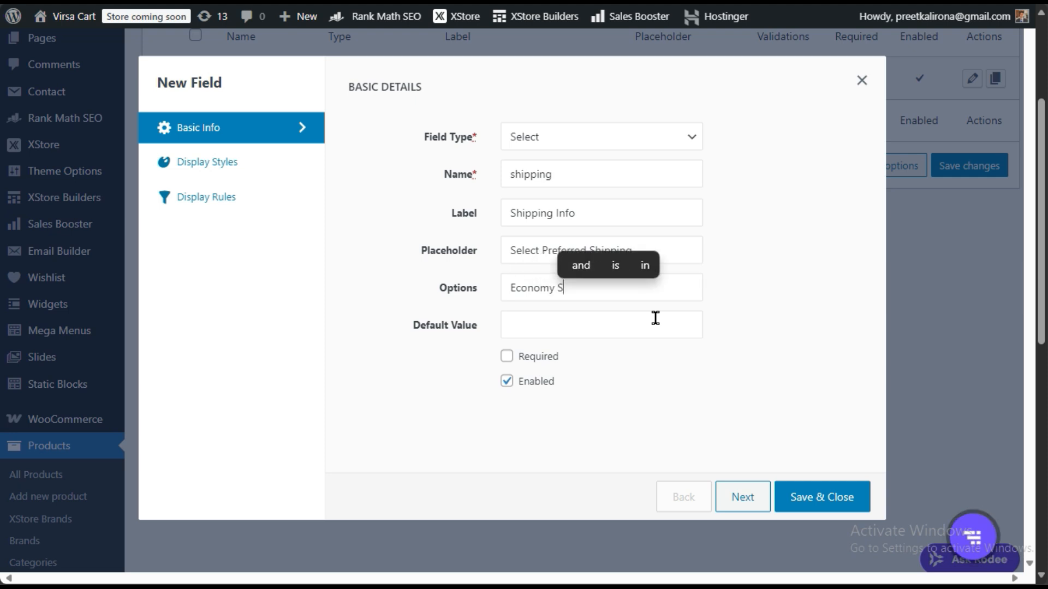
text(hipping)
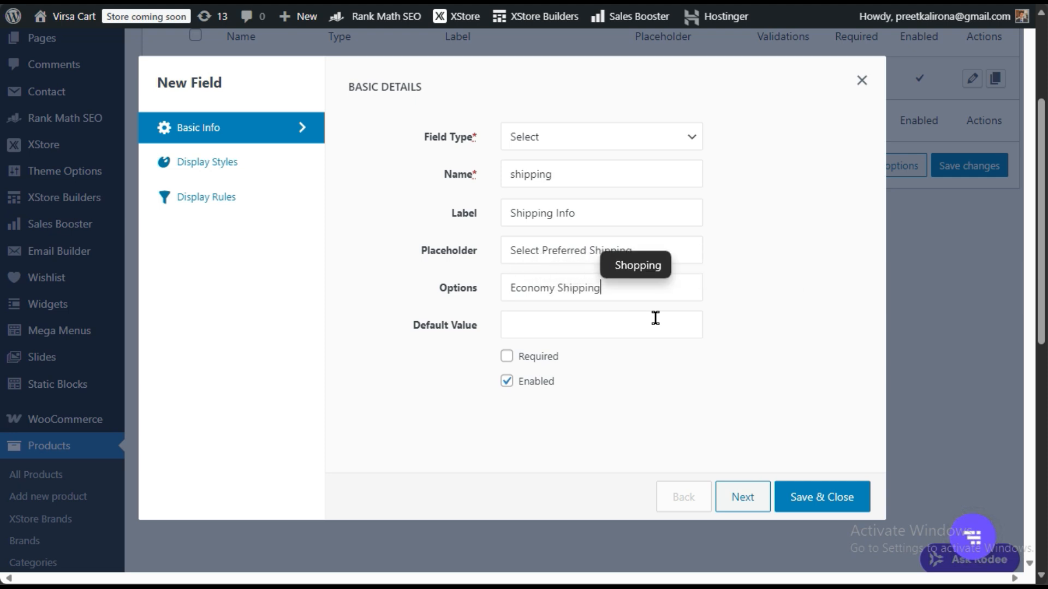
text(|)
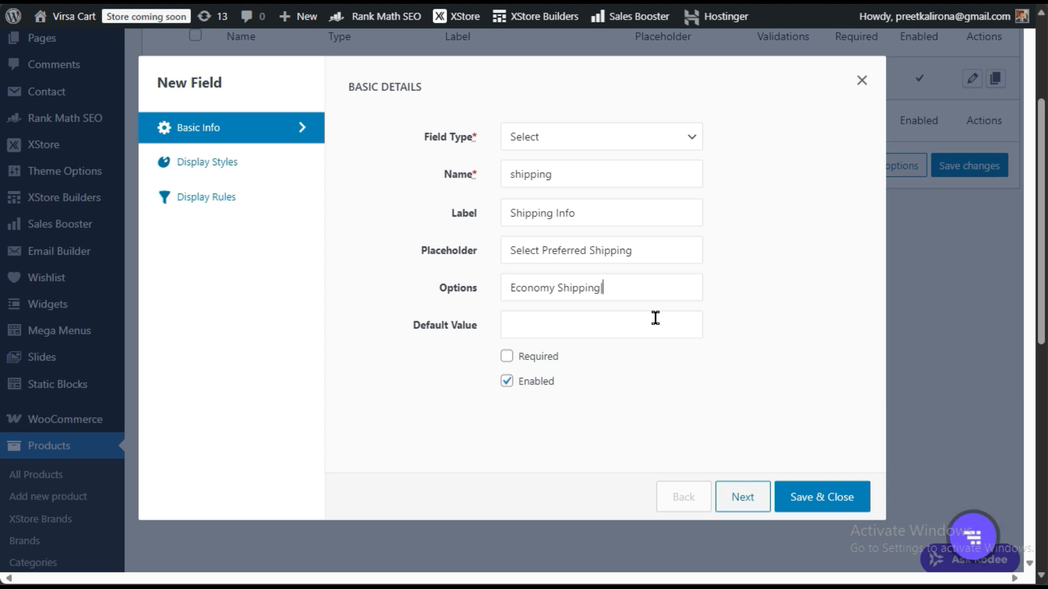
drag(609, 287, 444, 300)
key(ctrl+c)
key(BackSpace)
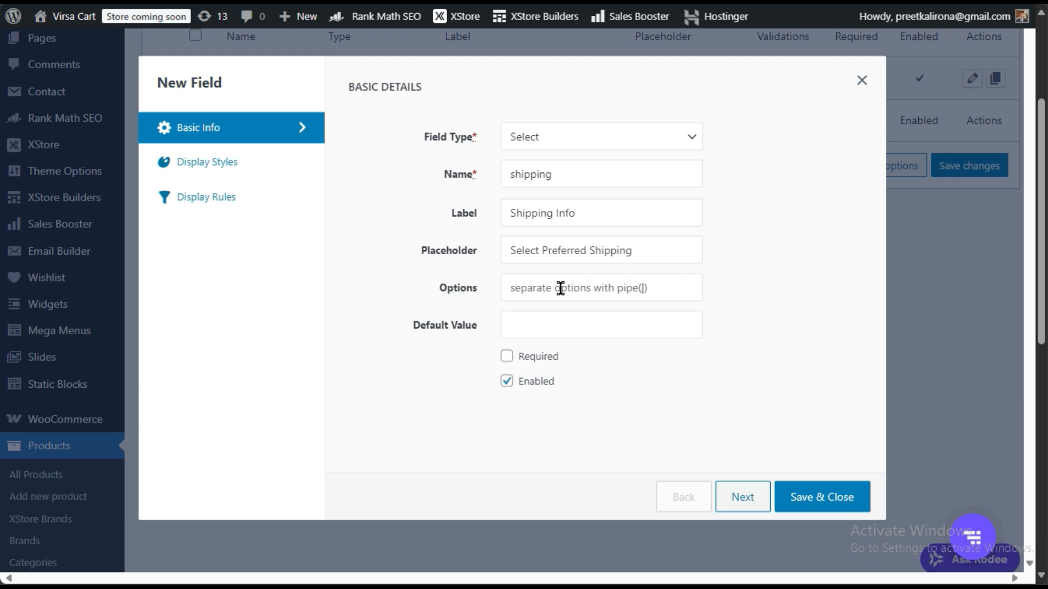
key(ctrl+v)
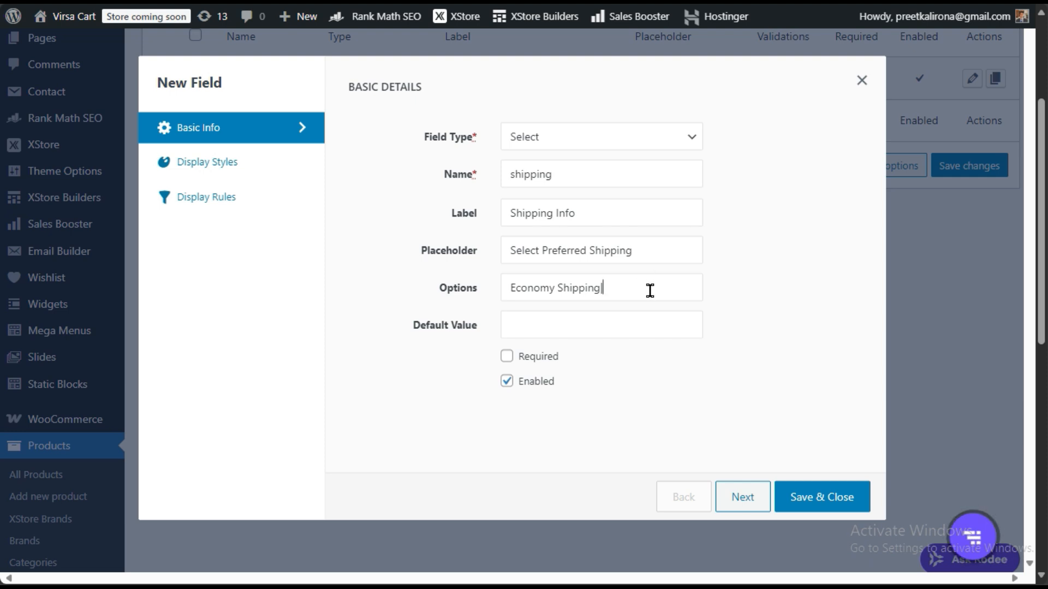
text(pr)
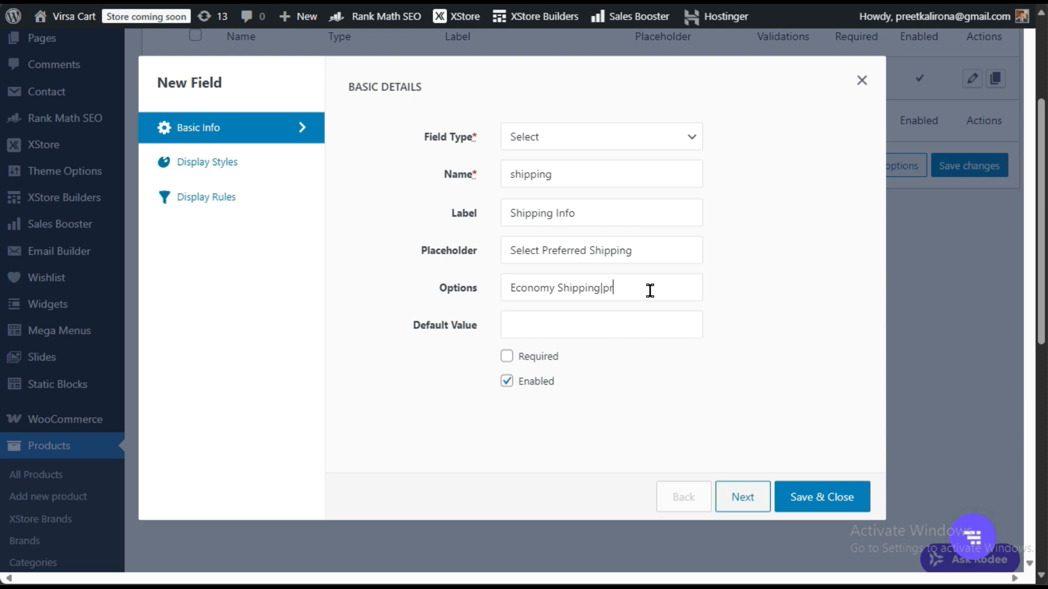
text(emium Shipping)
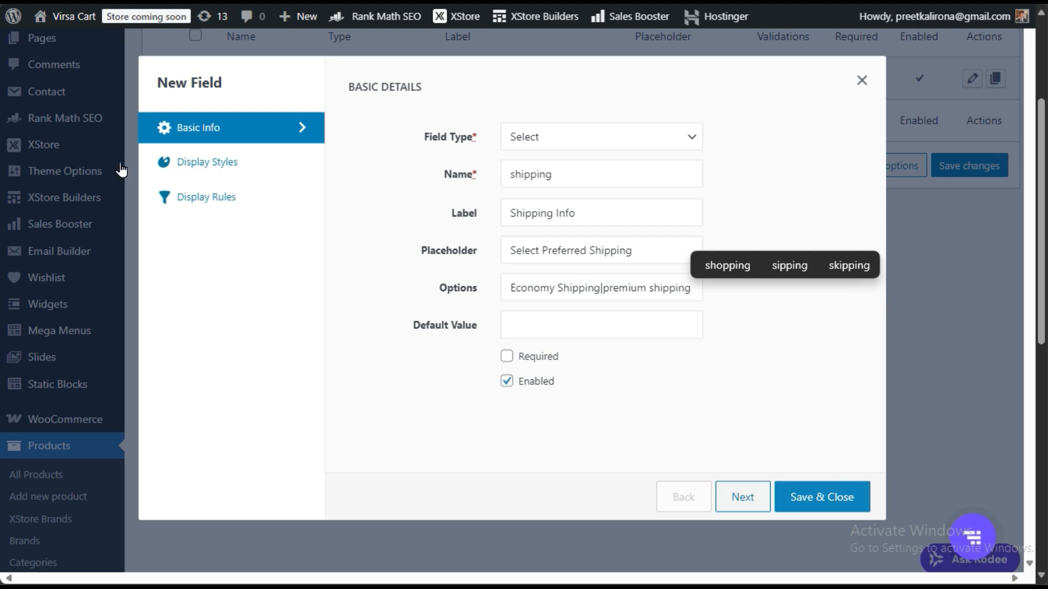
- Set the shipping field's Label Position to Above field in its display styles
click(188, 162)
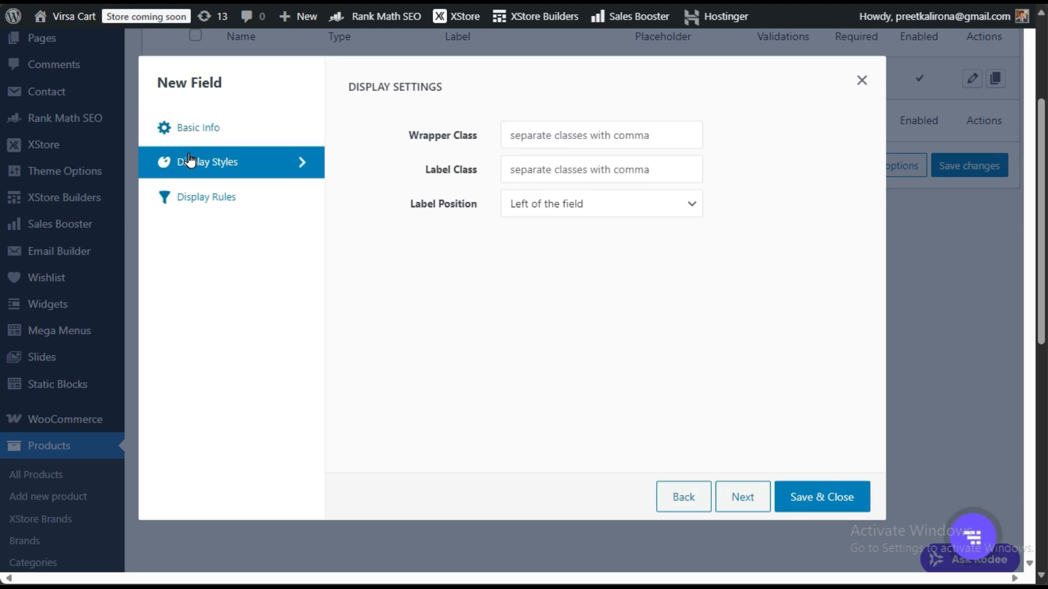
click(545, 213)
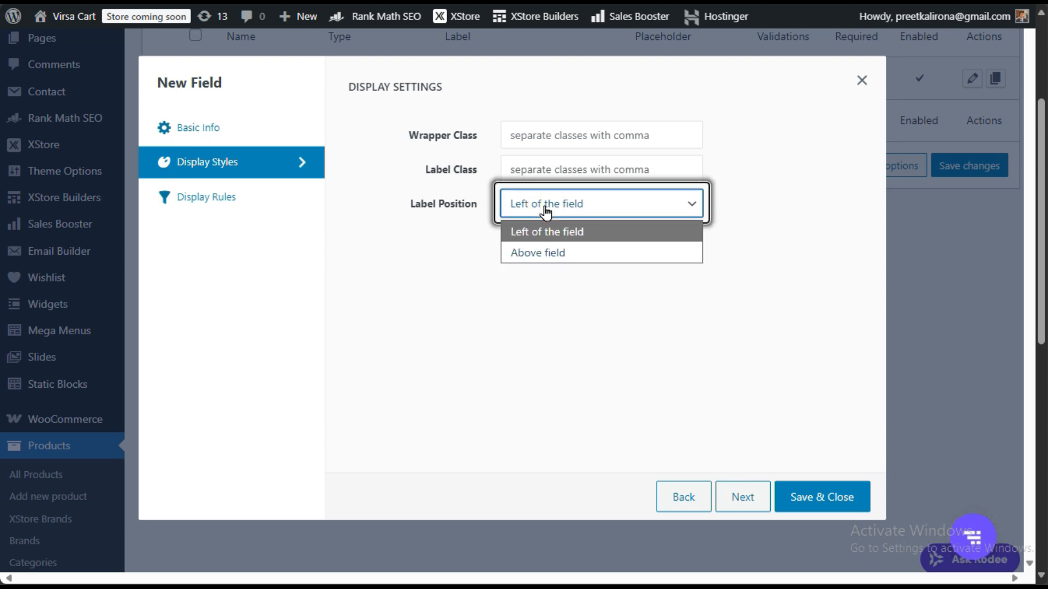
click(562, 258)
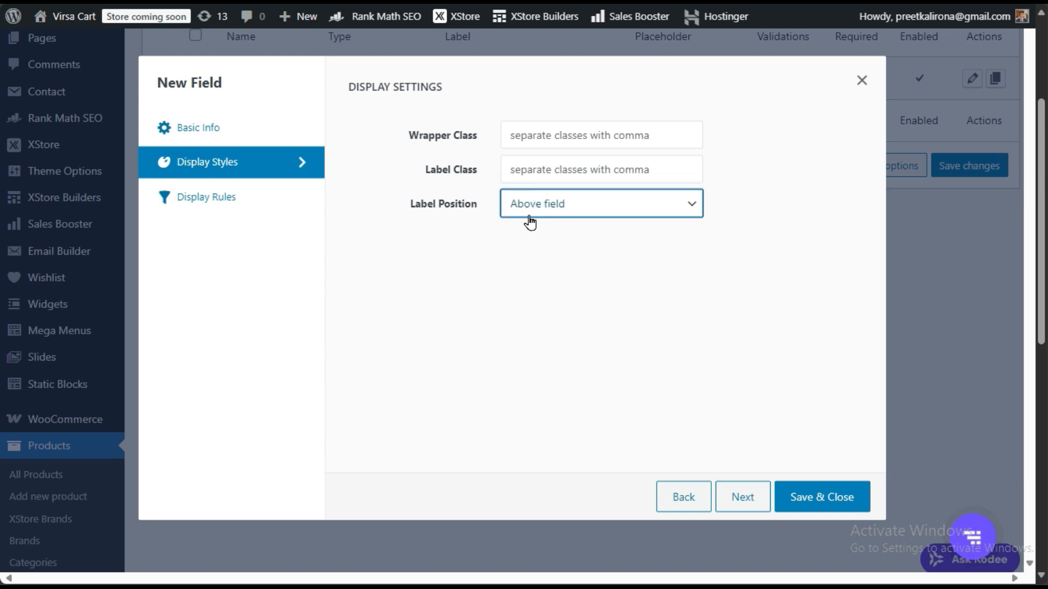
- Add a display rule with Category Equals to/ In All Categories, and save the shipping field
click(201, 194)
click(400, 163)
click(402, 229)
click(610, 163)
click(568, 205)
click(686, 161)
click(709, 197)
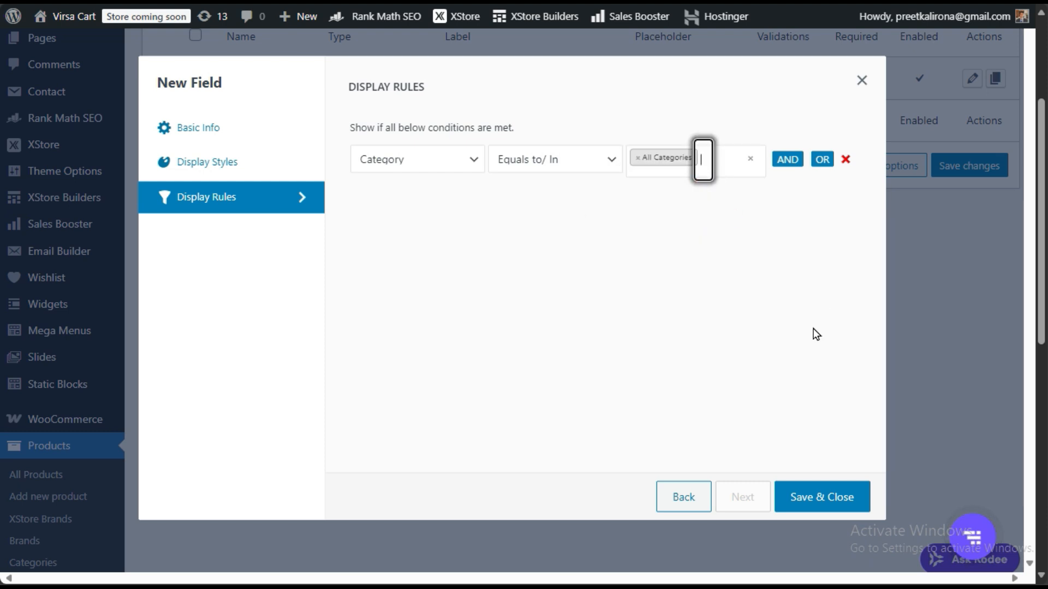
click(797, 494)
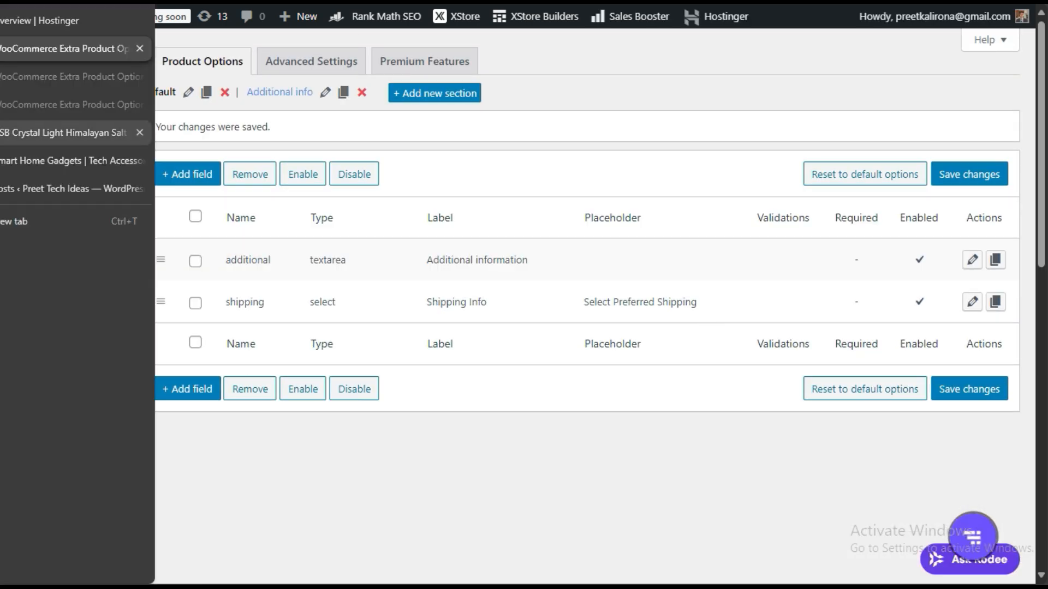
- Reload the Himalayan Salt lamp product page and examine the Shipping Info select field and its choices
click(66, 132)
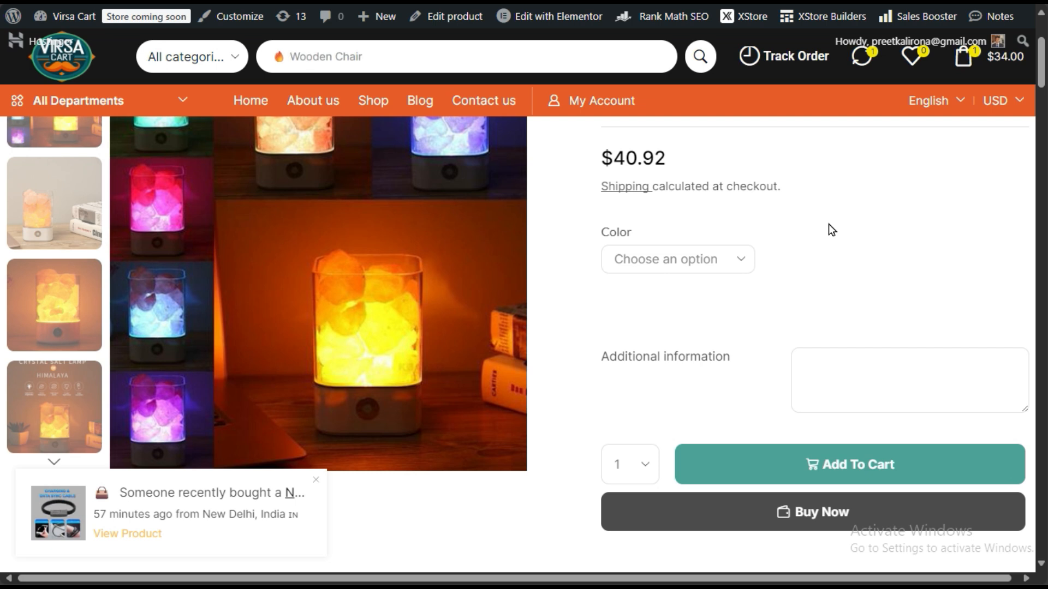
key(F5)
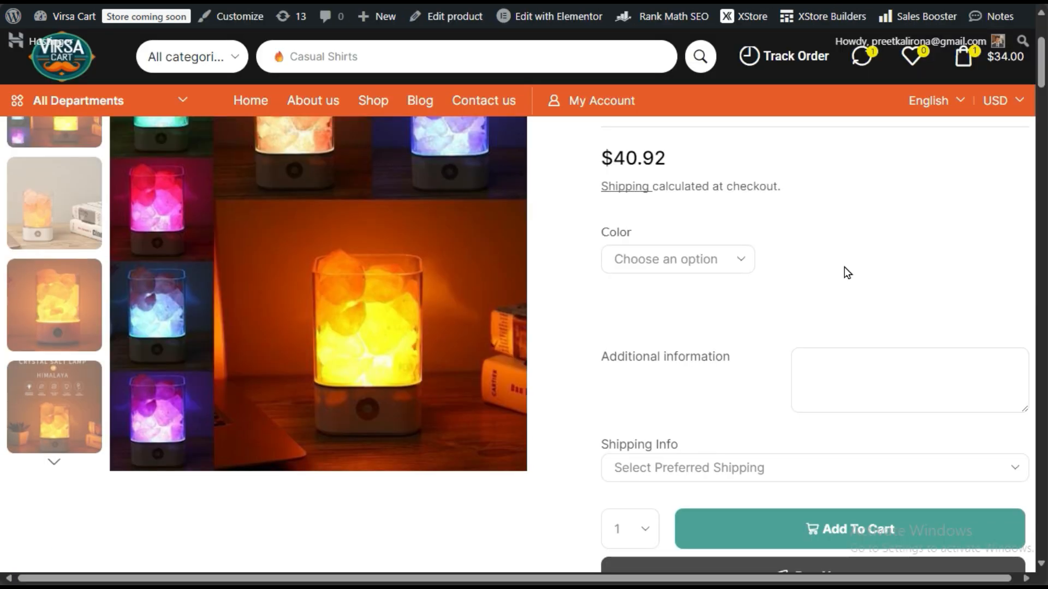
scroll(811, 256, down, 3)
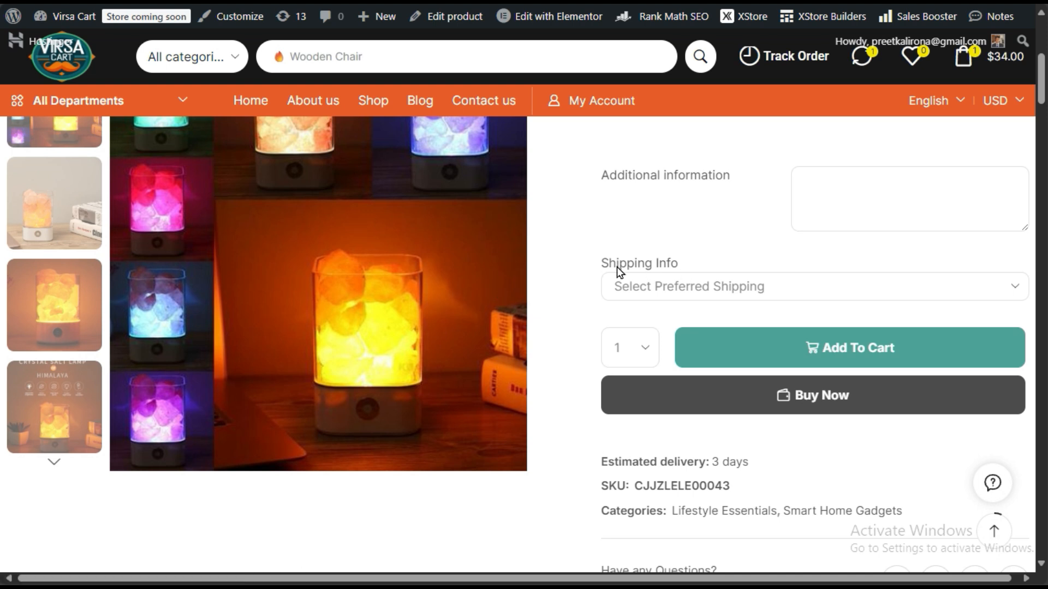
click(704, 289)
click(702, 288)
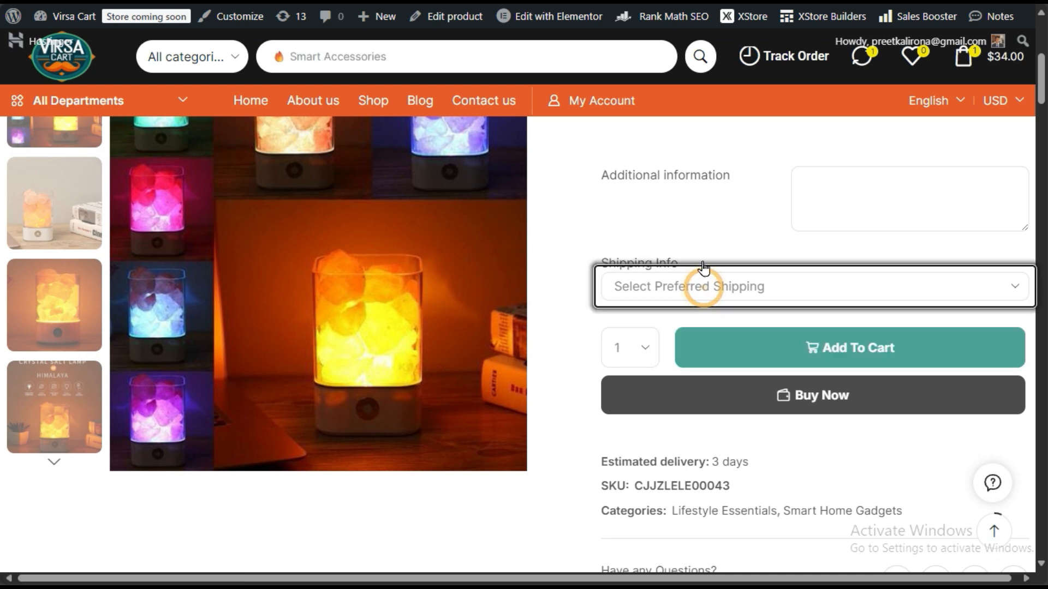
click(692, 278)
click(694, 255)
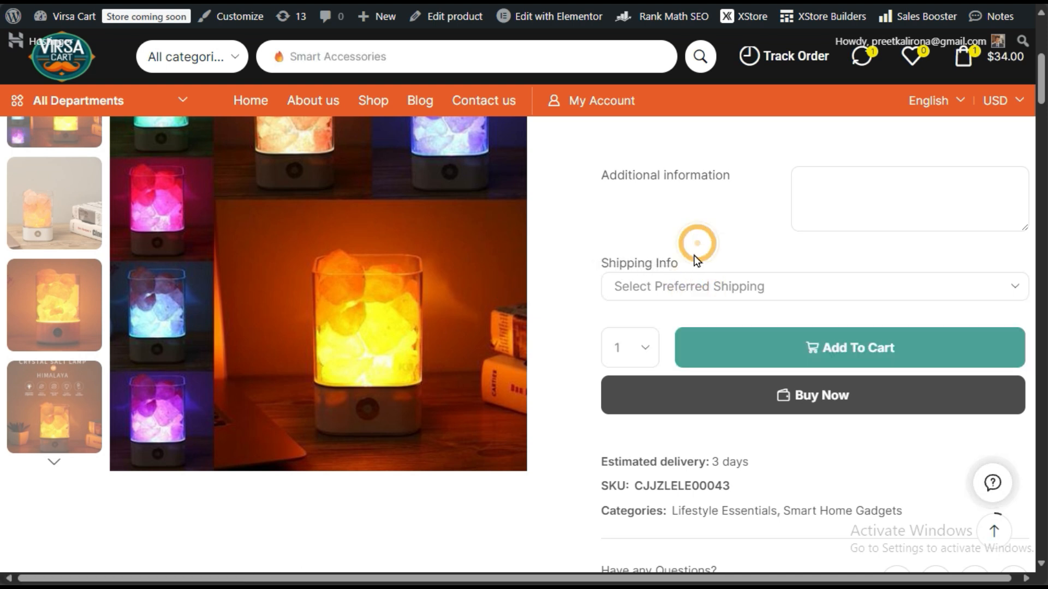
click(677, 293)
click(678, 294)
drag(597, 181, 744, 180)
click(739, 232)
- Set the Additional information field's Label Position to Above field in its display styles, and save the changes
click(93, 1)
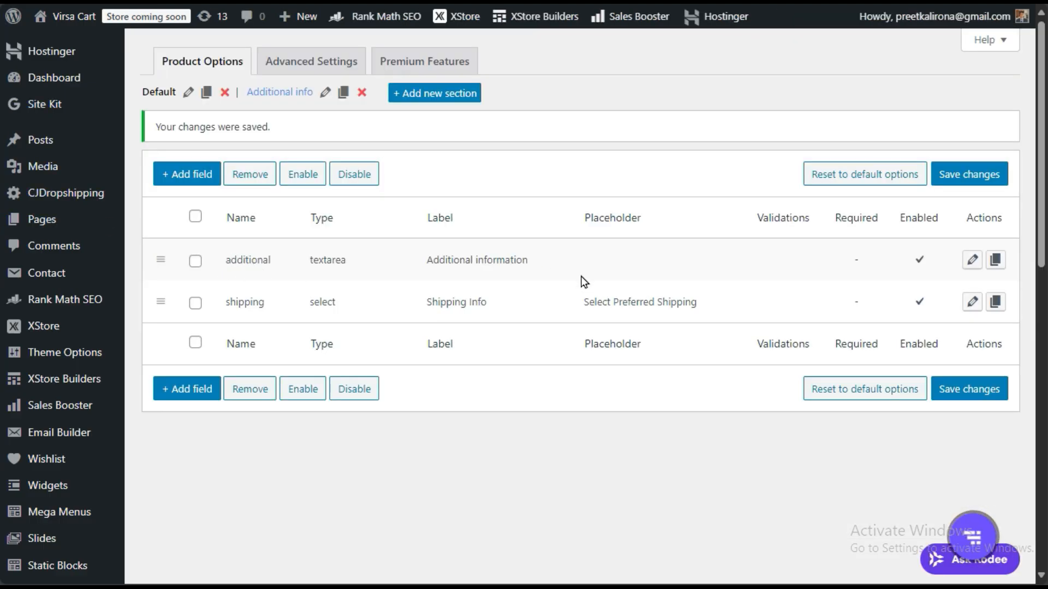
click(966, 263)
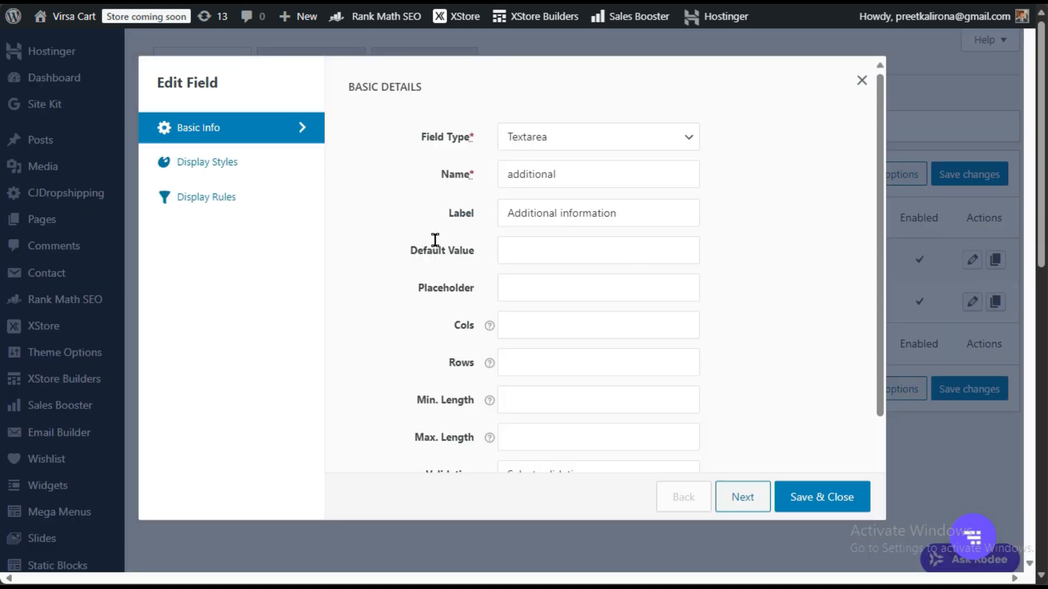
click(225, 175)
click(546, 204)
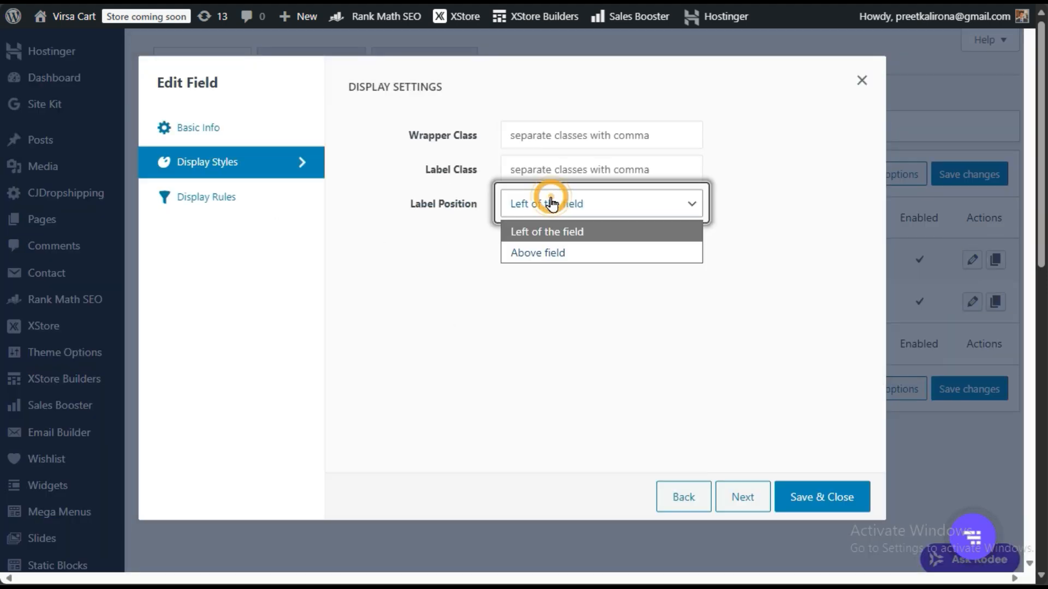
click(543, 254)
click(822, 498)
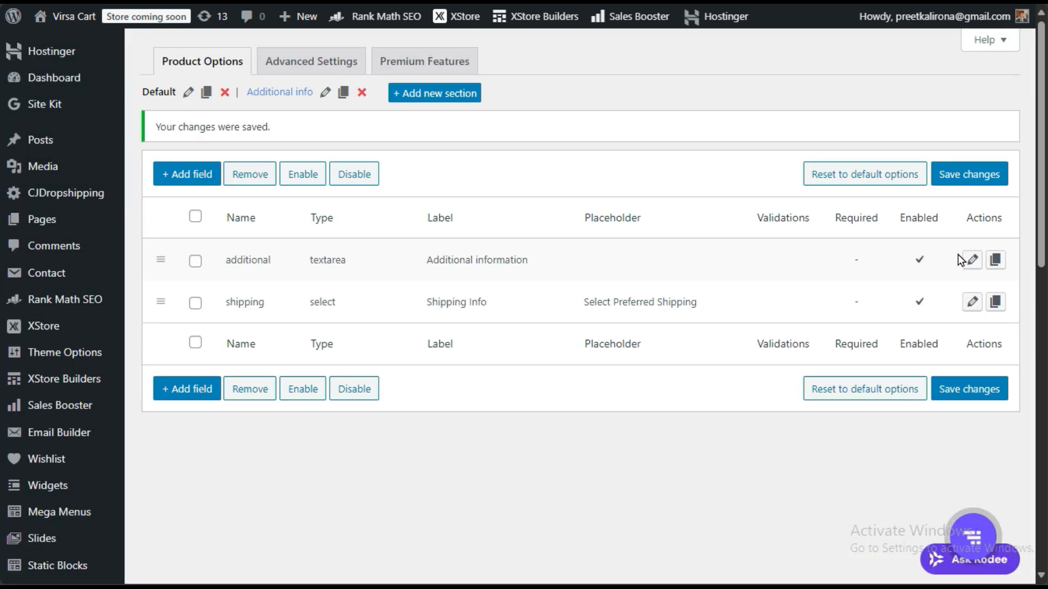
click(978, 176)
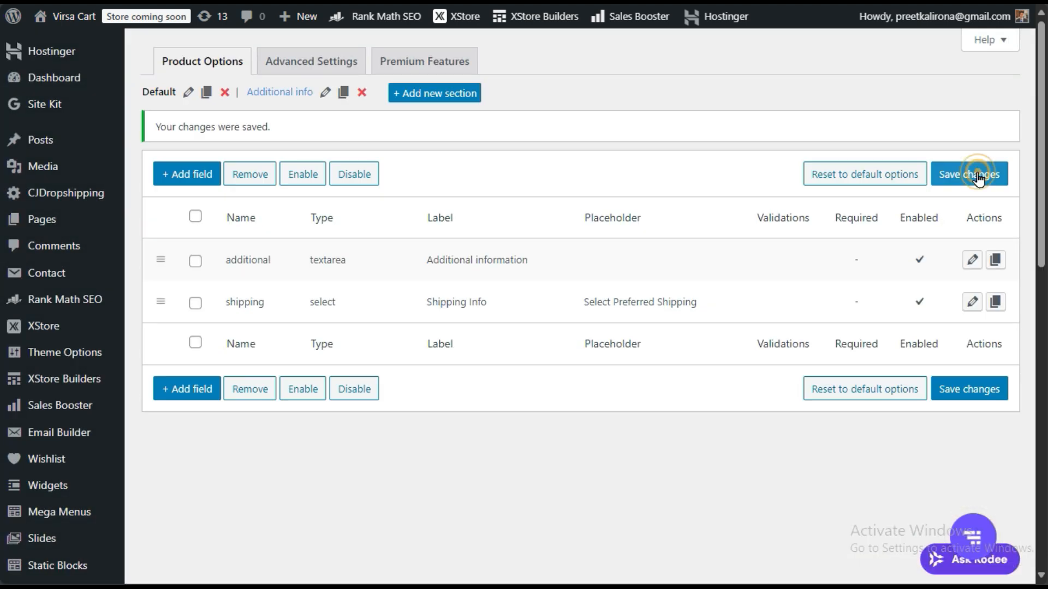
- Reload the Himalayan Salt lamp product page and check the label placement of the Additional information textarea
mouse_move(1, 77)
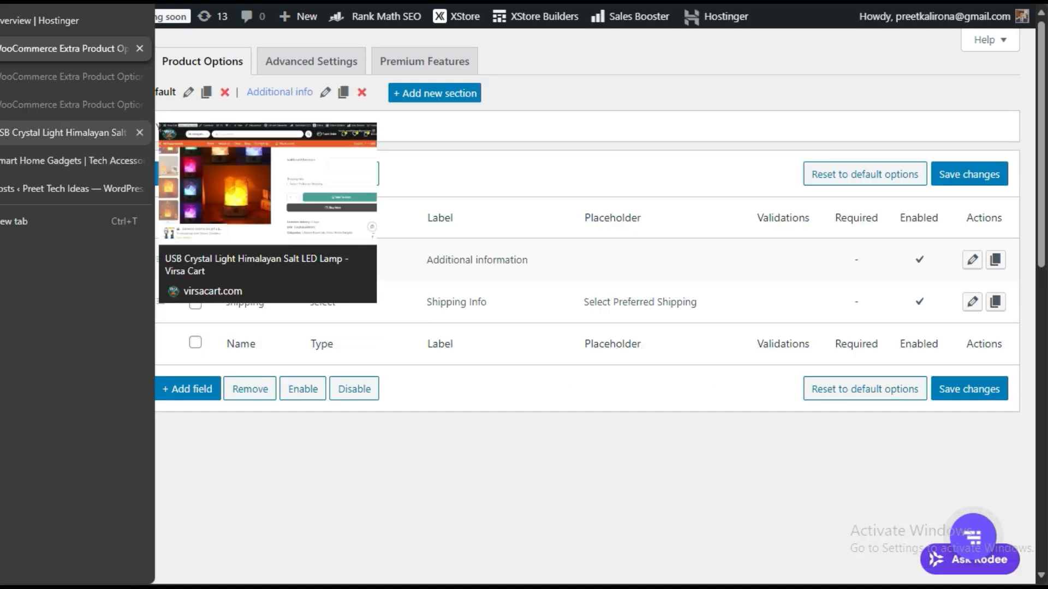
click(65, 161)
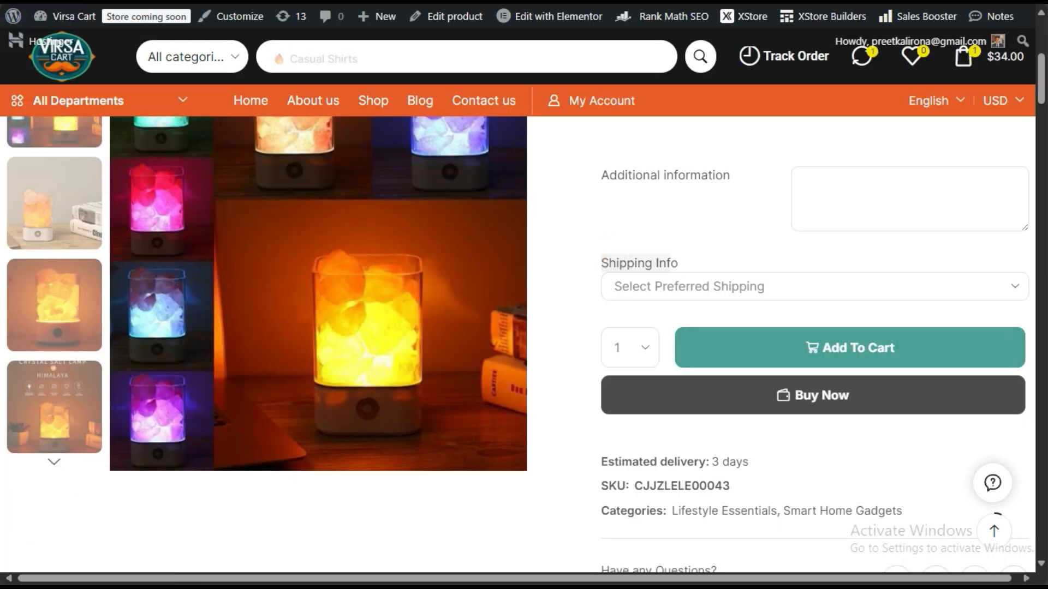
click(821, 408)
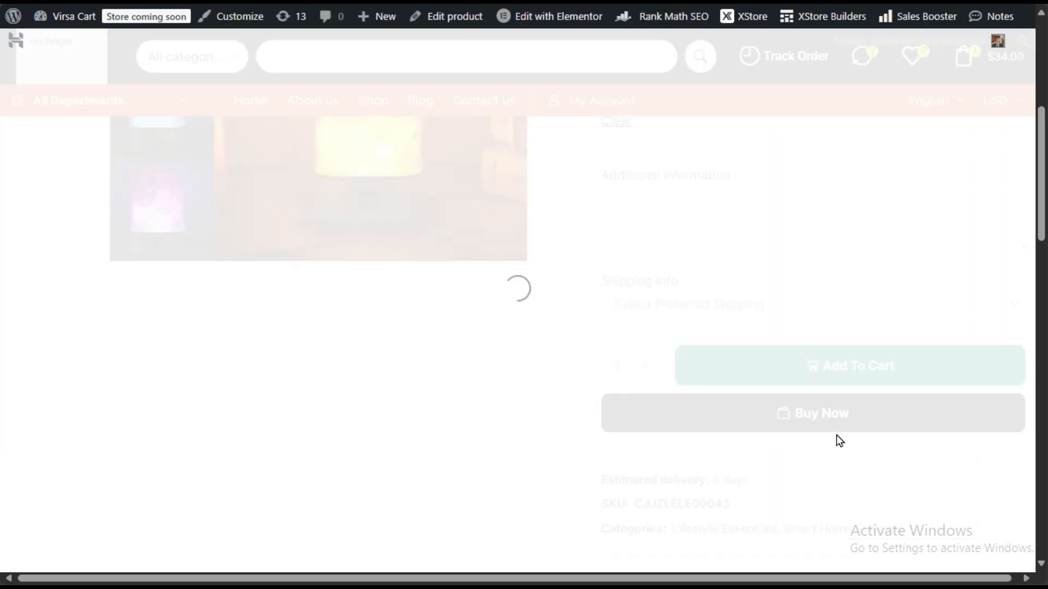
scroll(837, 445, up, 3)
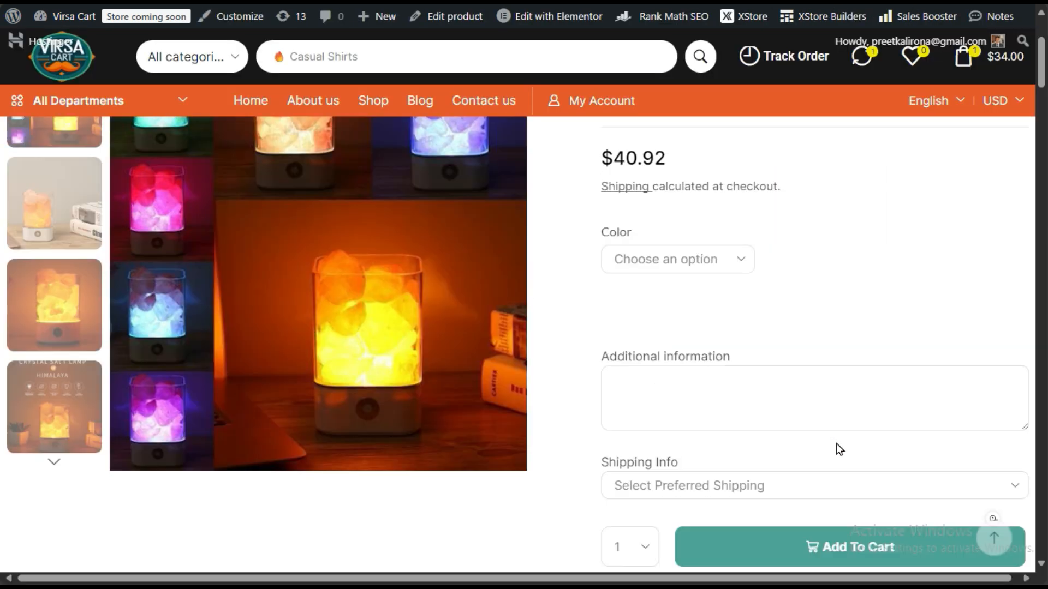
click(658, 418)
scroll(734, 304, down, 3)
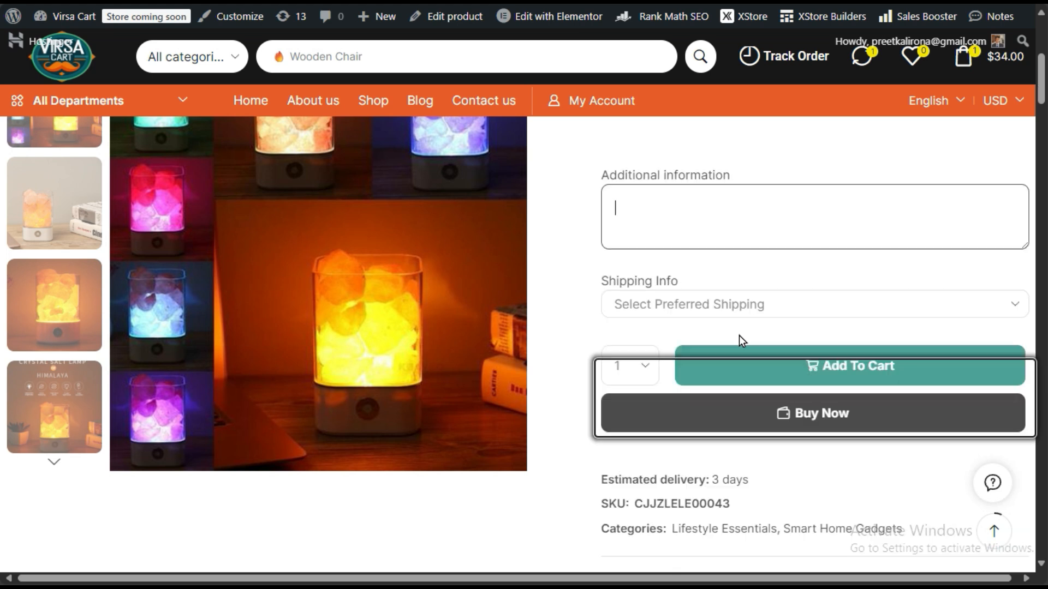
- Try the Economy Shipping and premium shipping choices in the product page's Shipping Info field
click(711, 307)
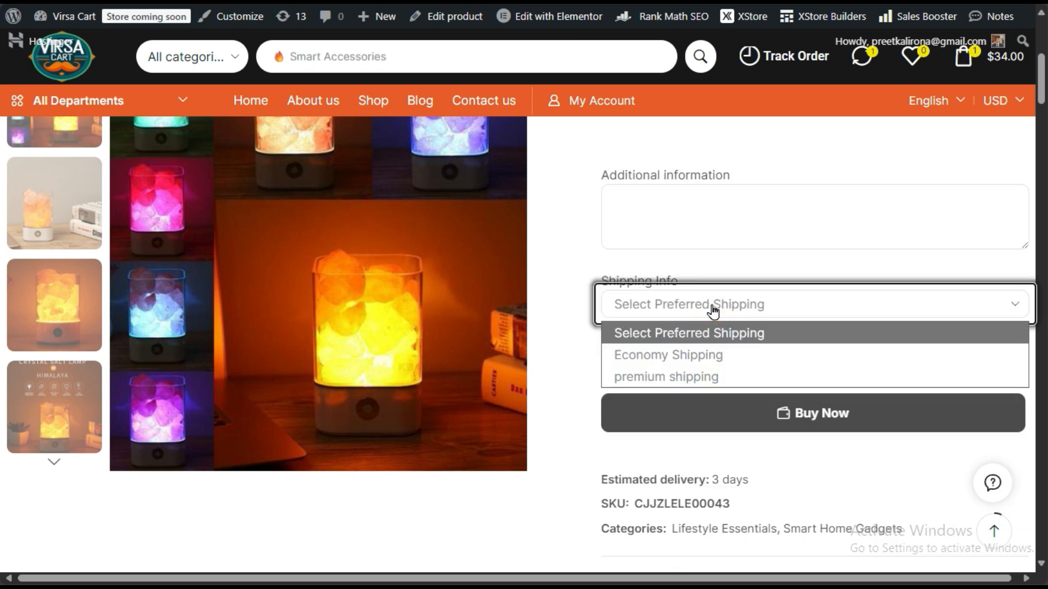
click(712, 355)
click(720, 304)
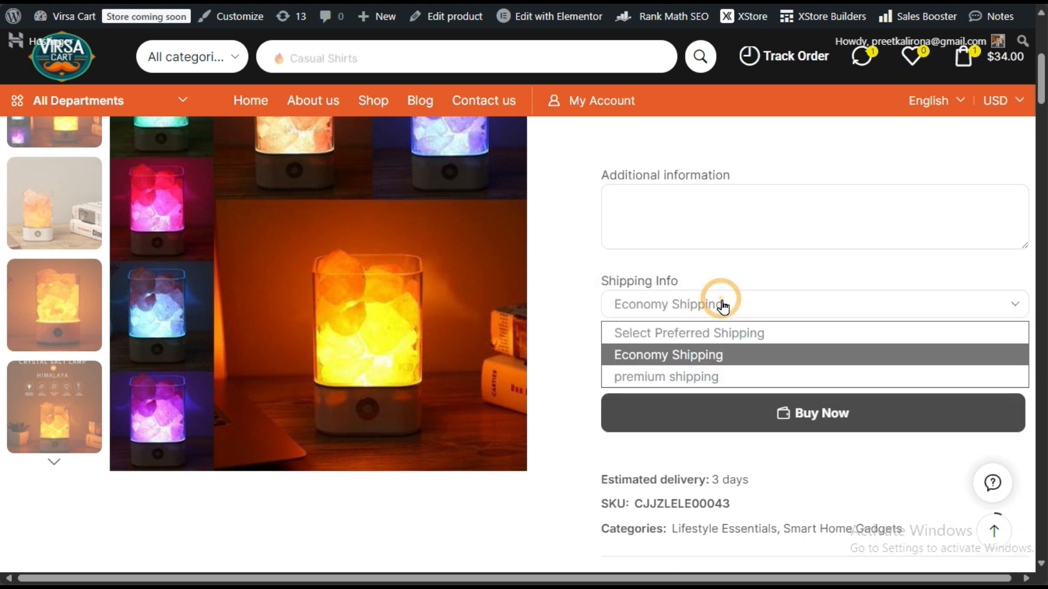
click(698, 375)
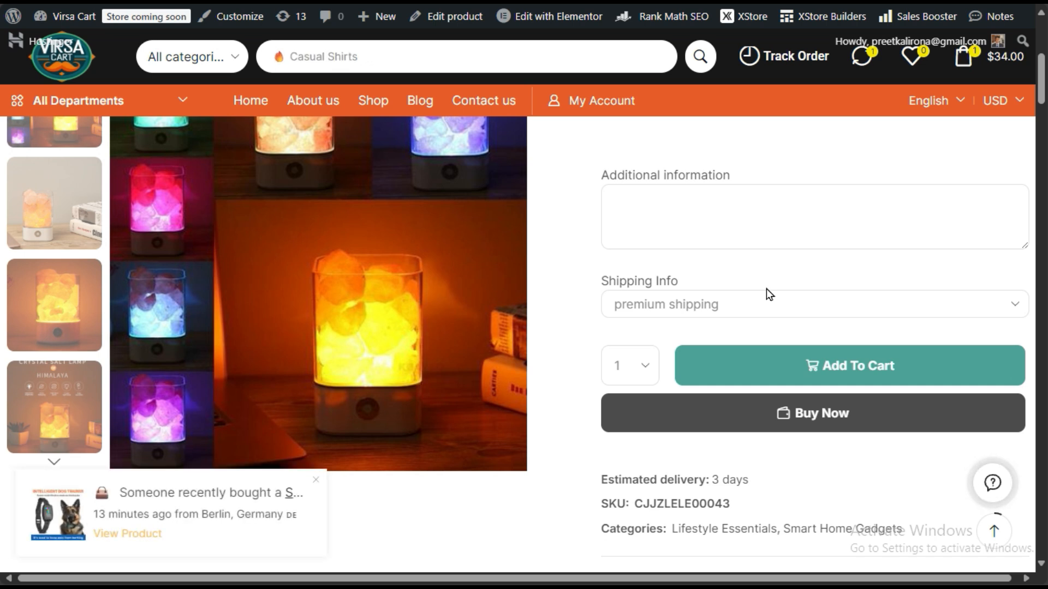
- Try Date Picker, Switch and Heading as field types for the Additional information field in the product options, and discard the changes
mouse_move(2, 87)
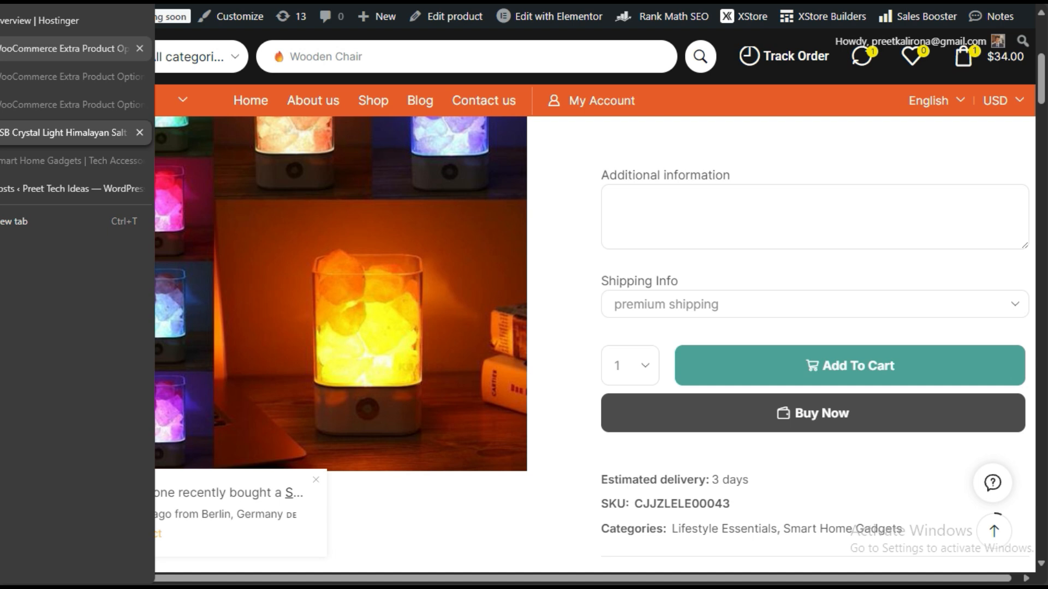
click(60, 48)
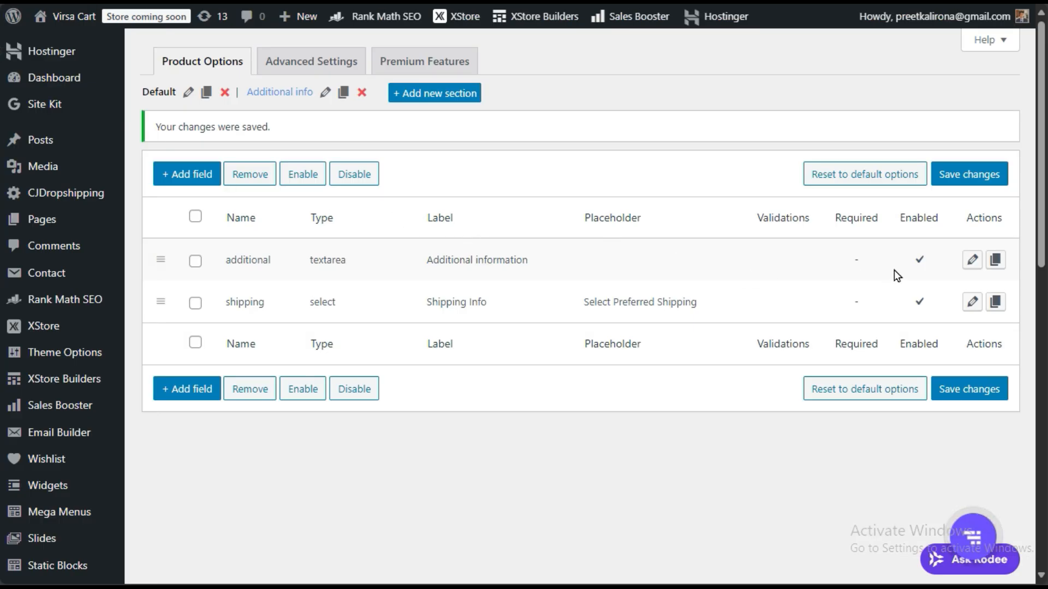
click(972, 260)
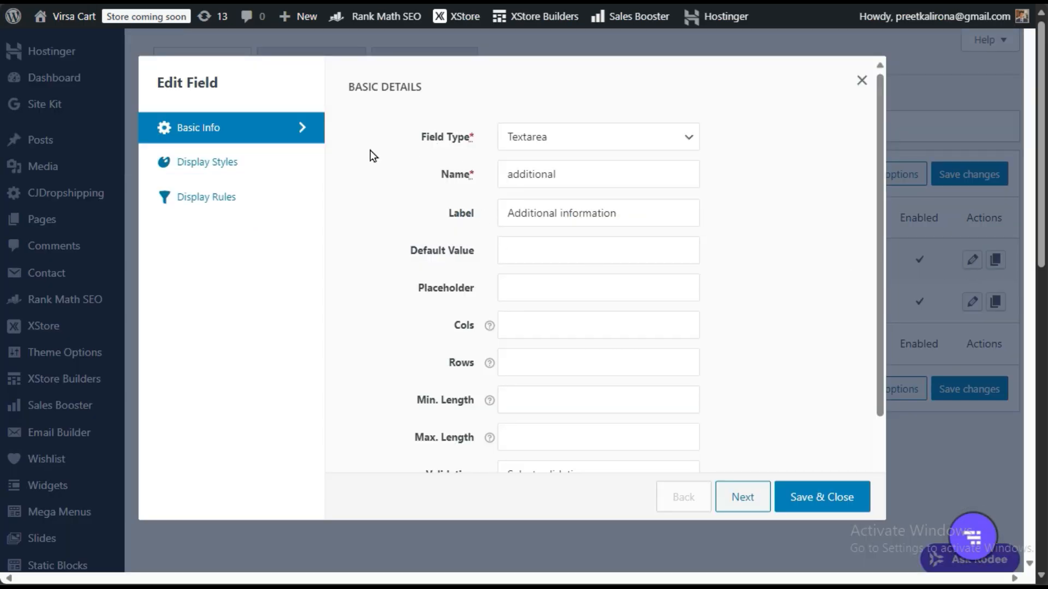
click(564, 141)
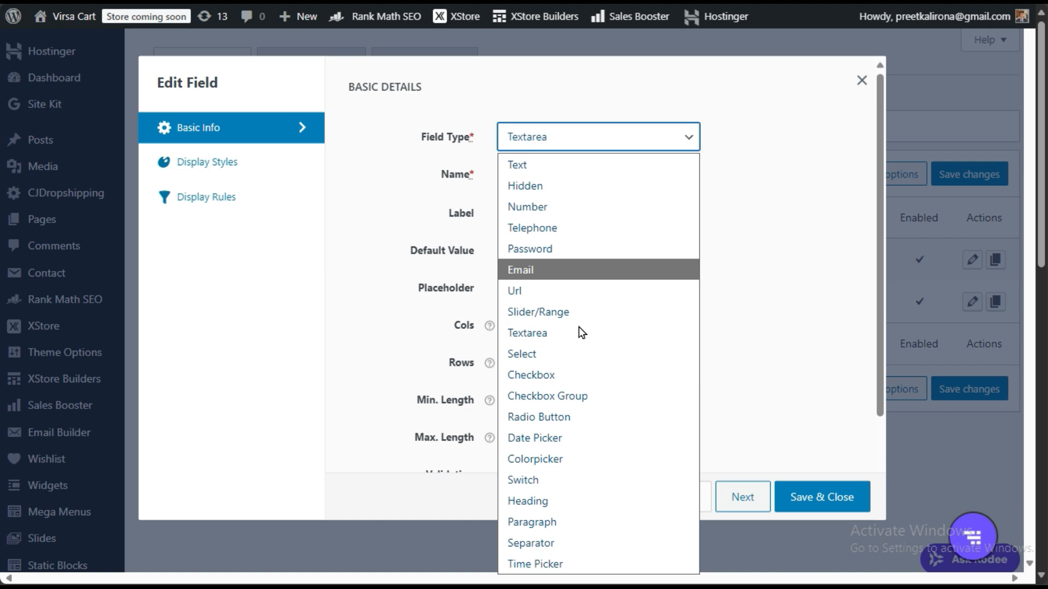
click(549, 439)
click(581, 138)
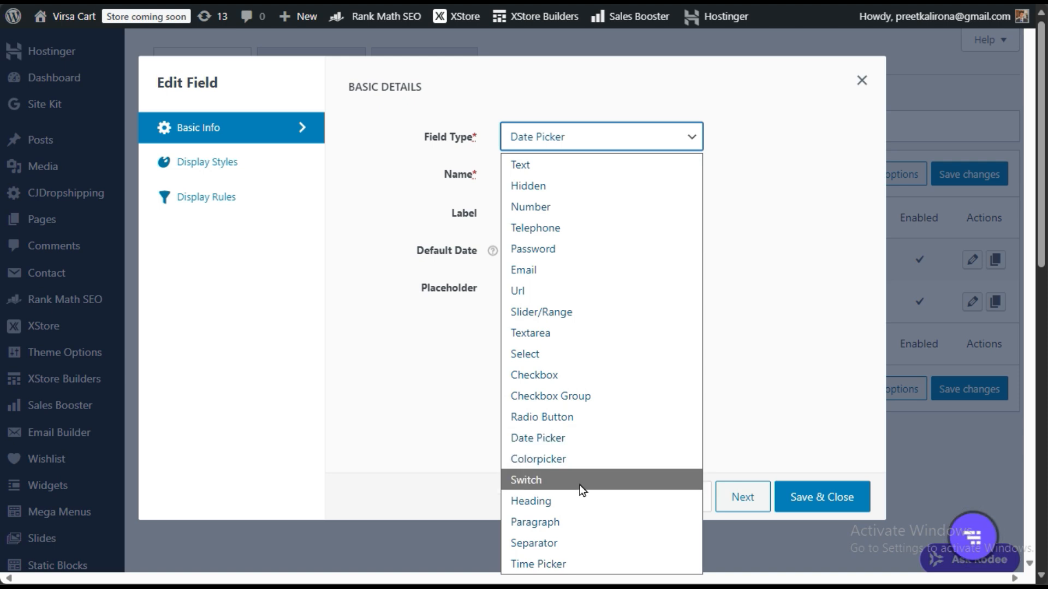
click(582, 490)
click(605, 139)
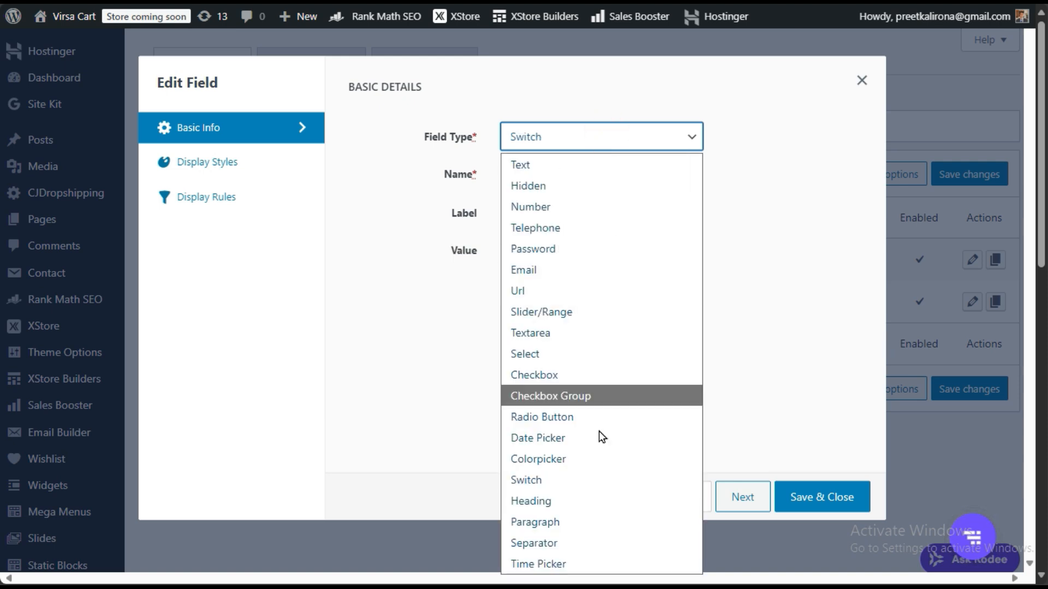
click(592, 497)
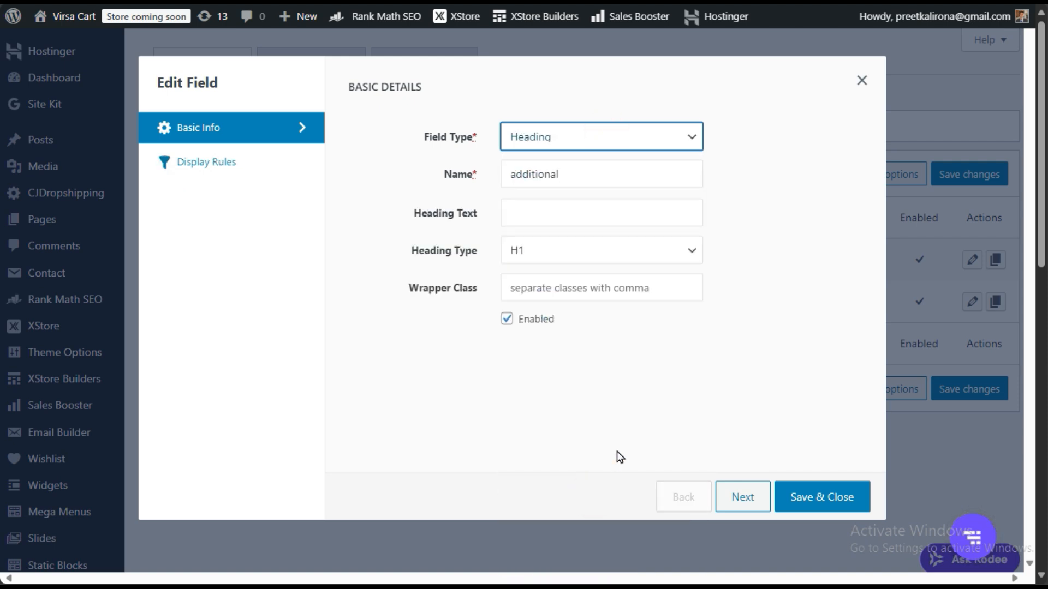
click(545, 208)
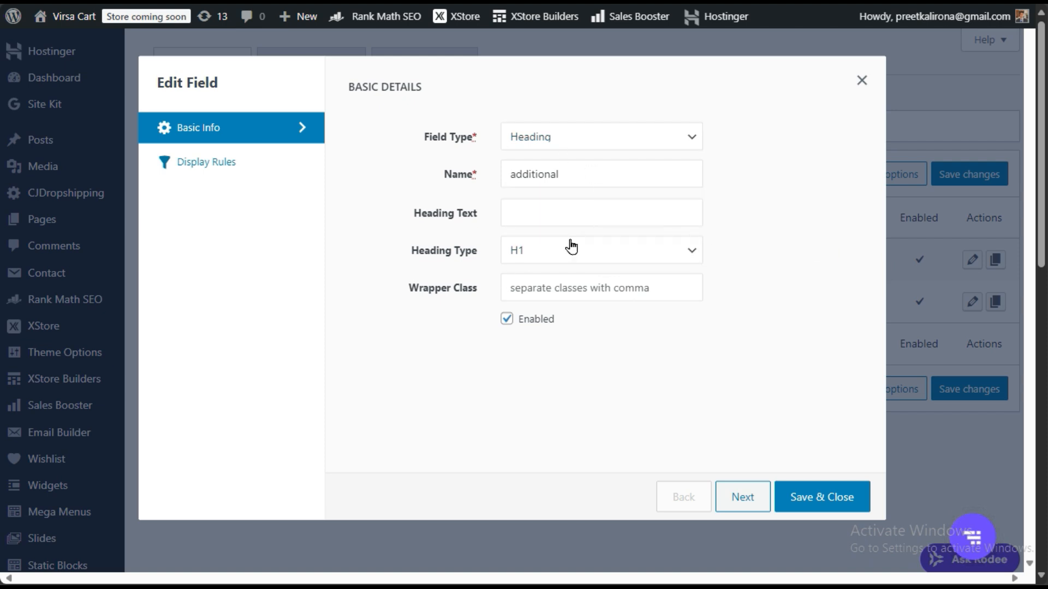
click(862, 81)
- Start a new product field of type Heading, name it "heading", and set its Heading Type to H2
click(204, 178)
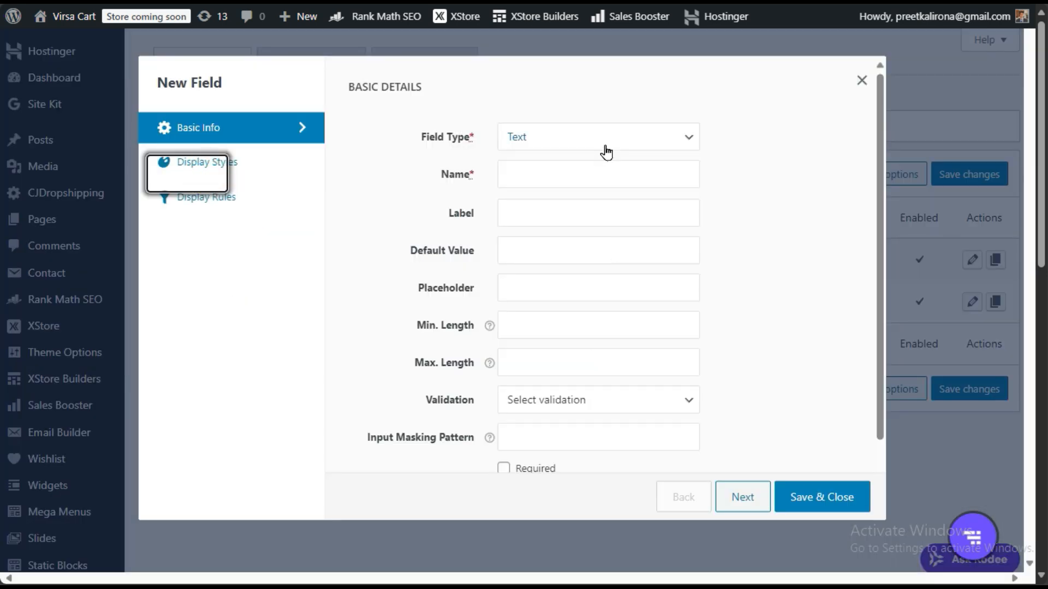
click(605, 143)
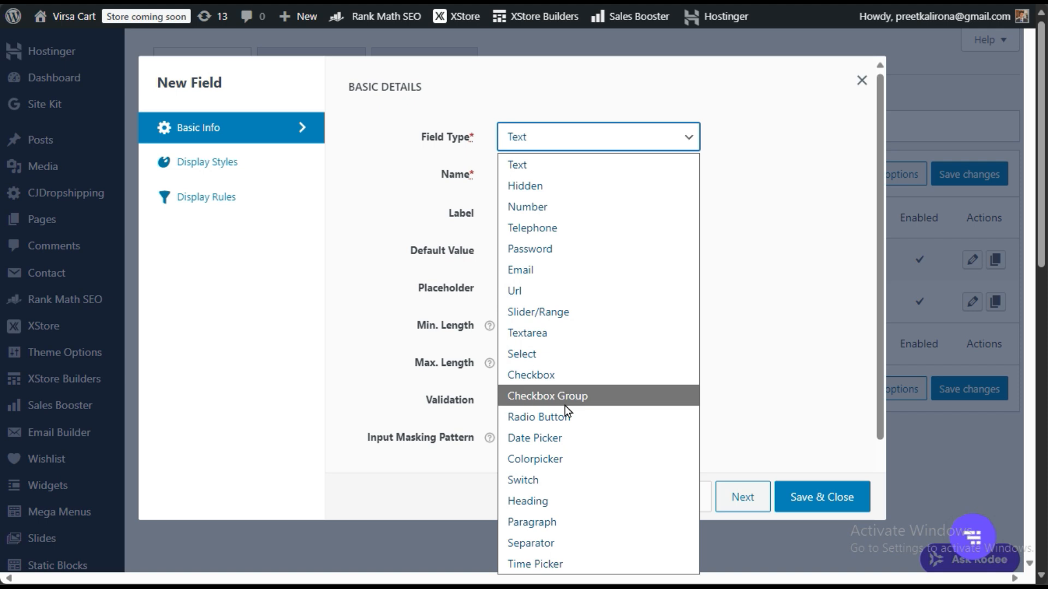
click(577, 506)
click(555, 178)
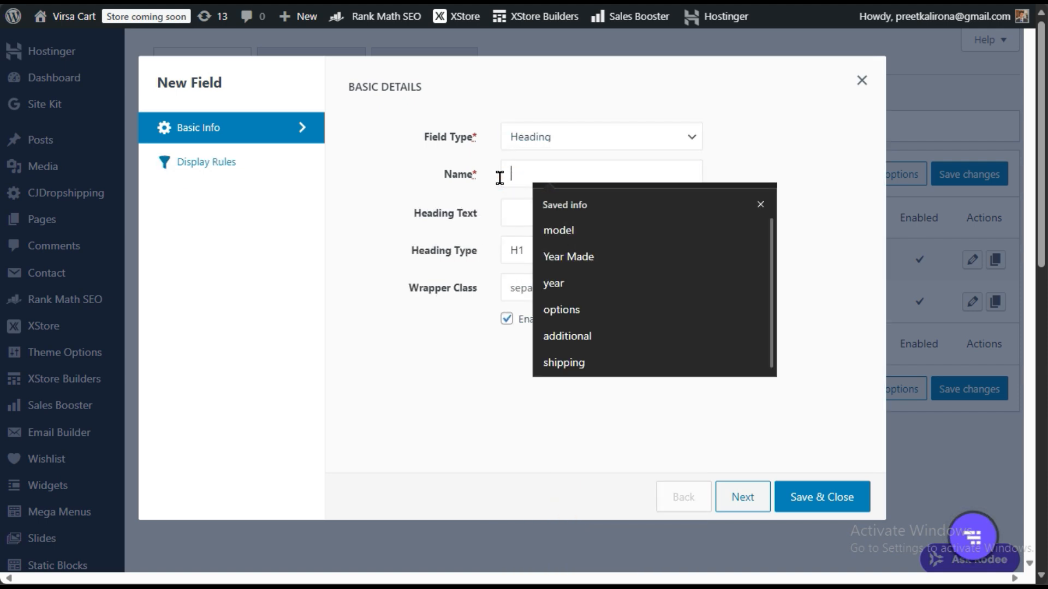
text(heading)
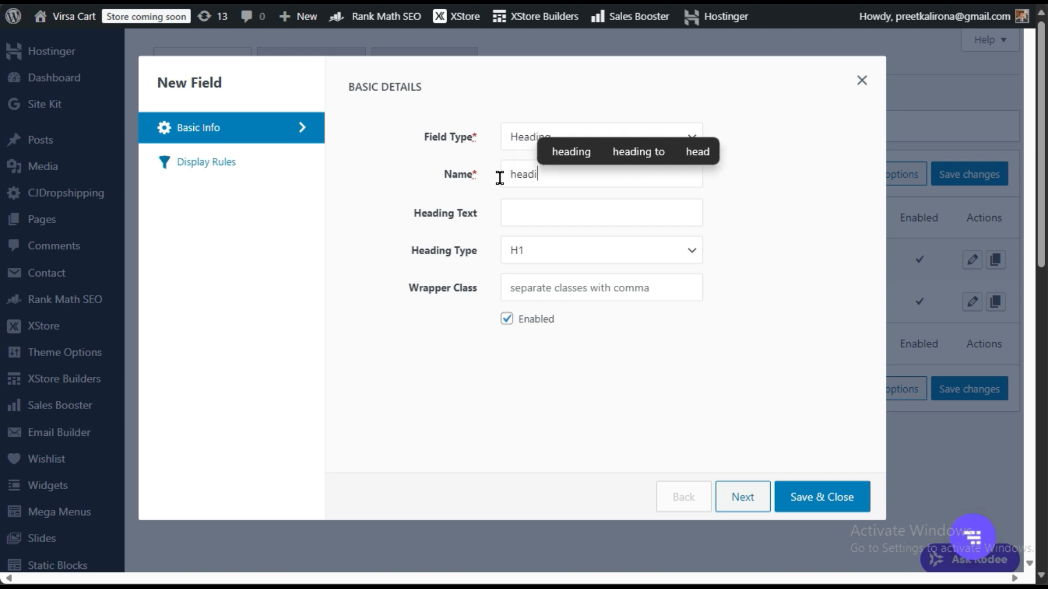
click(536, 215)
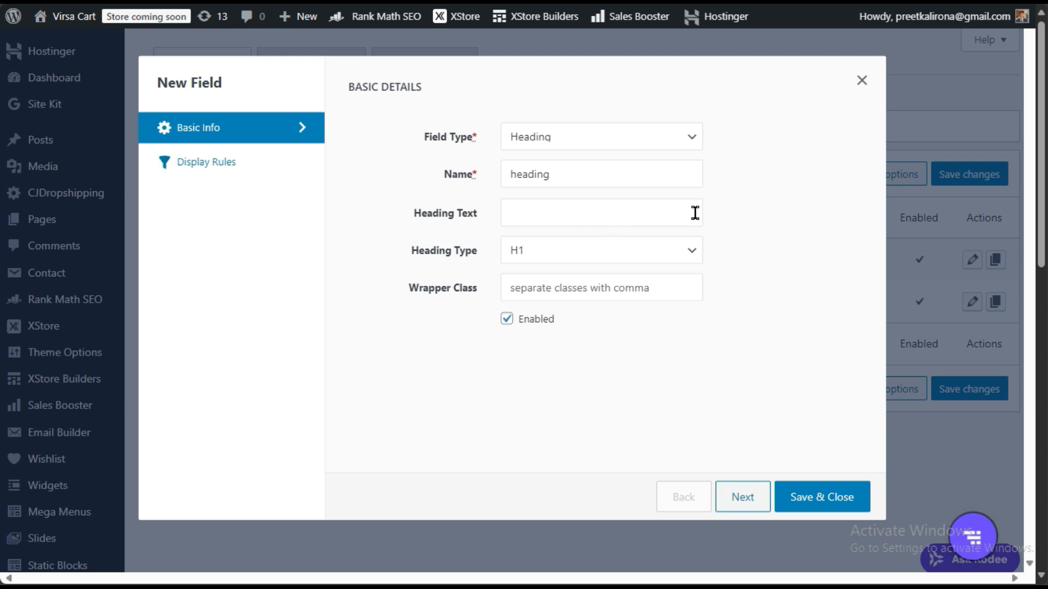
click(620, 260)
click(603, 297)
click(527, 208)
text(Product Deliver)
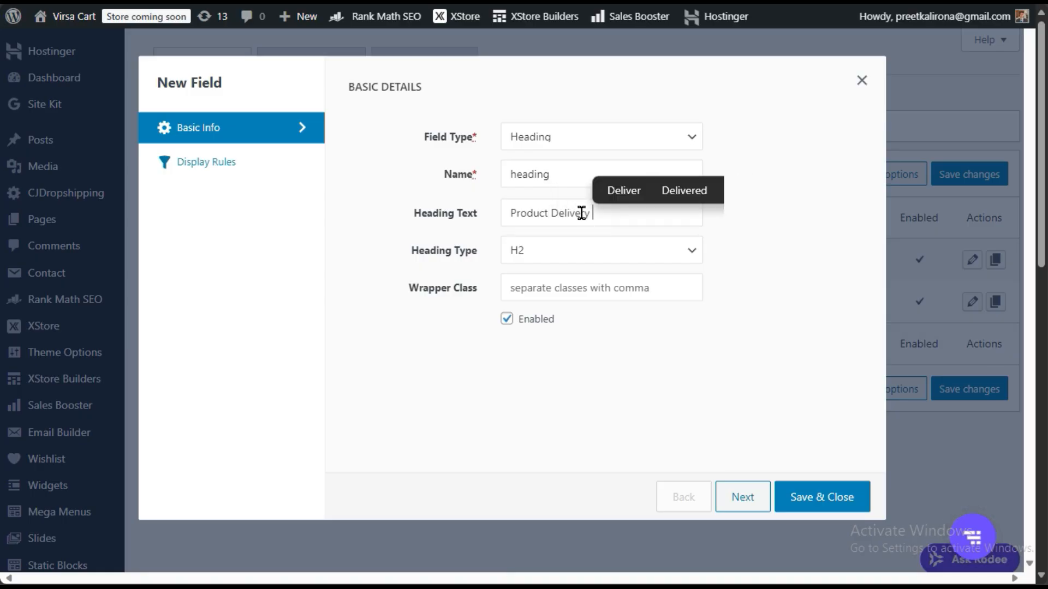
text(y)
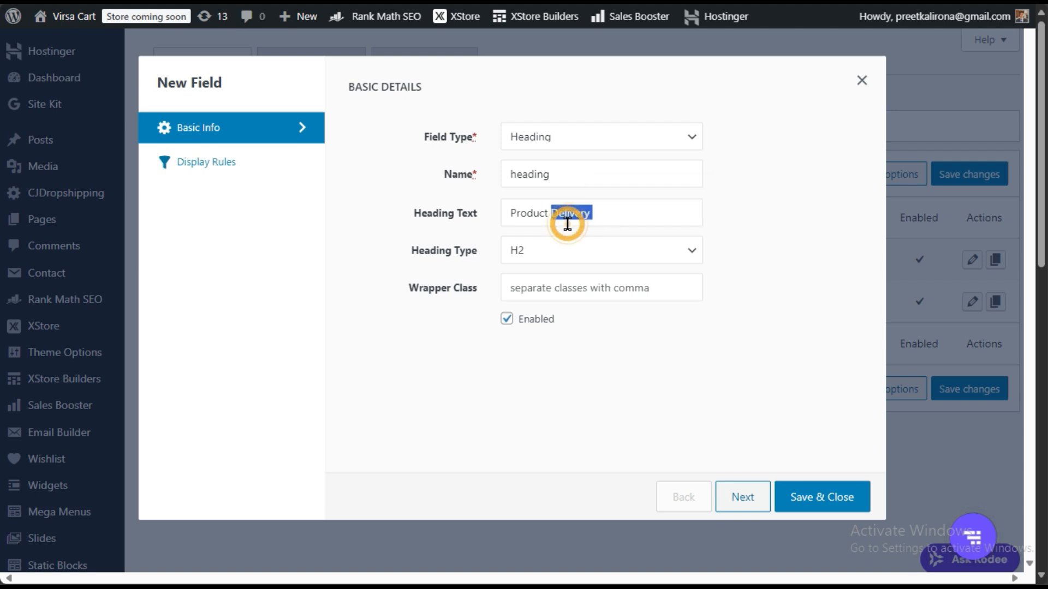
- Set the new field's Heading Text to "Delivery can take upto 5 to 7 days"
triple_click(568, 224)
text(Deliv)
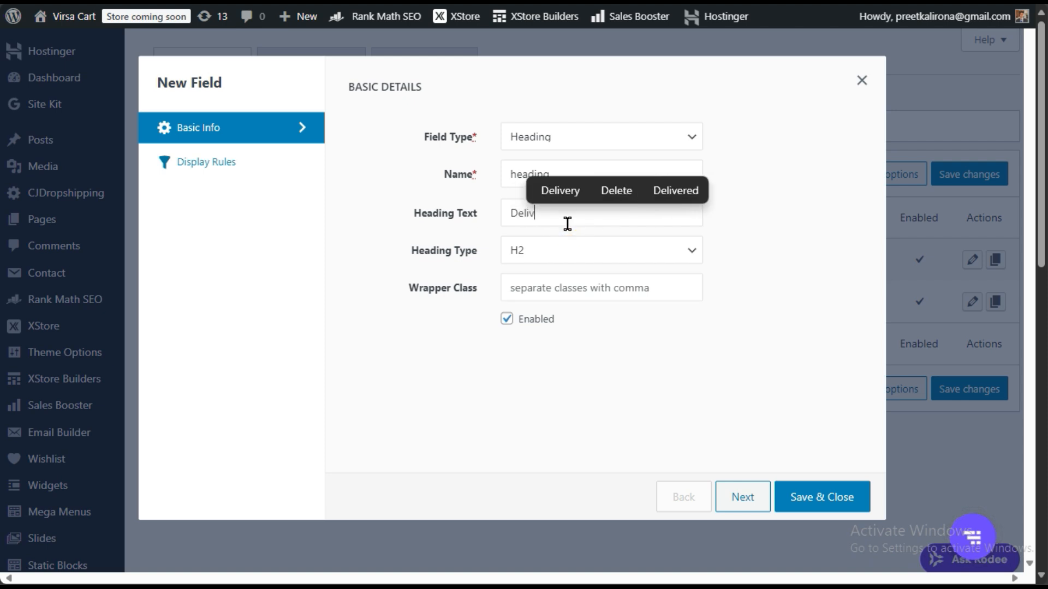
text(ery oan t)
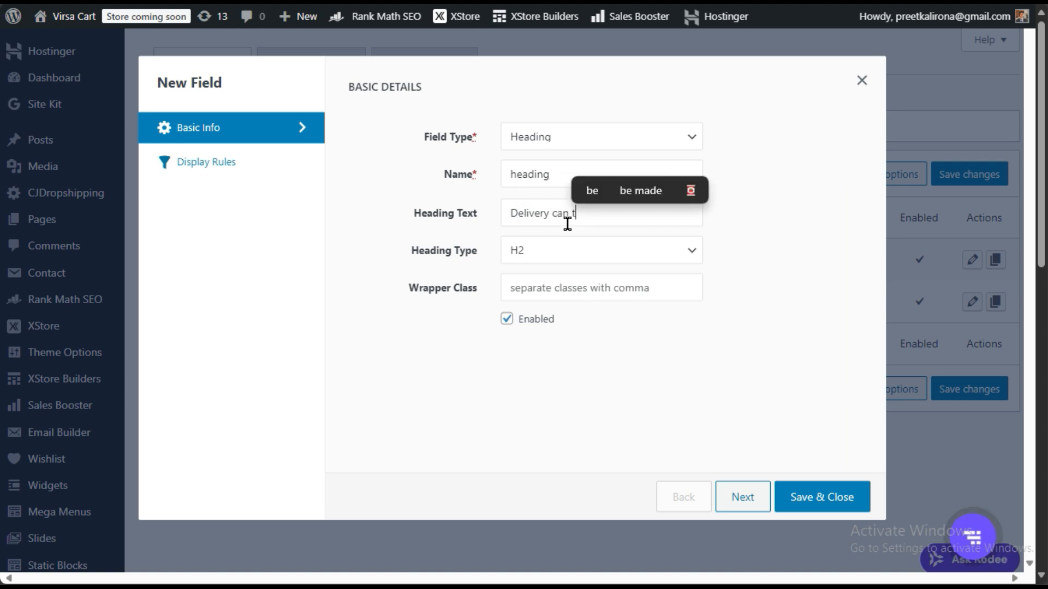
text(ake uptoo)
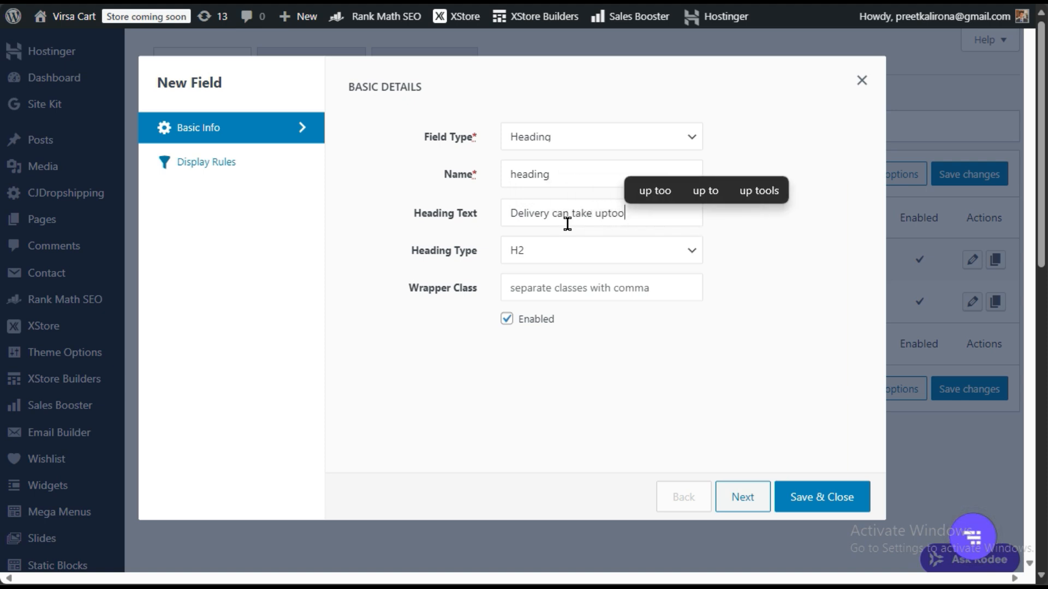
text( 5 to )
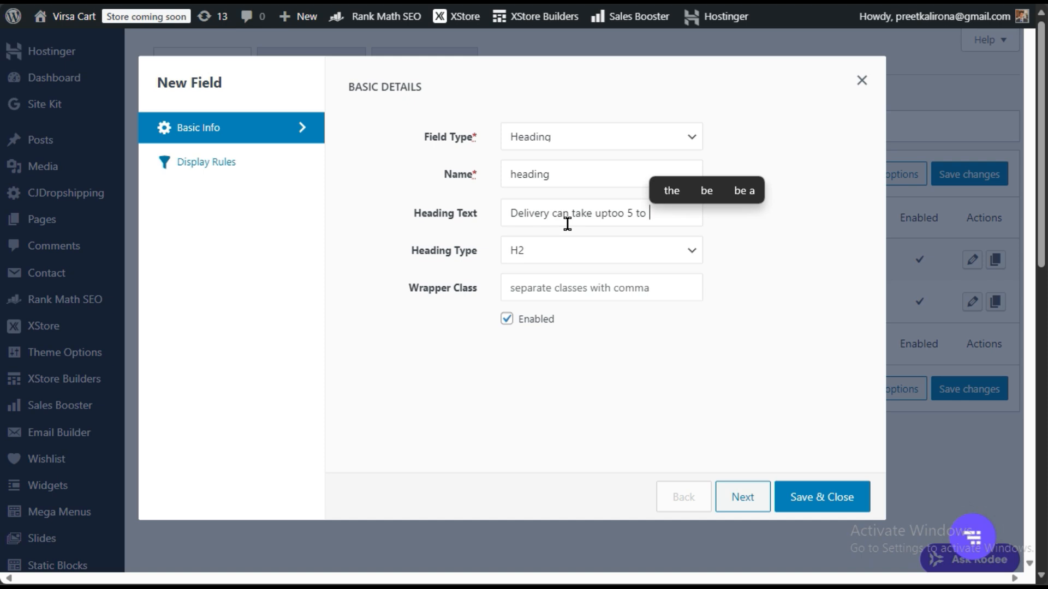
text(7 days)
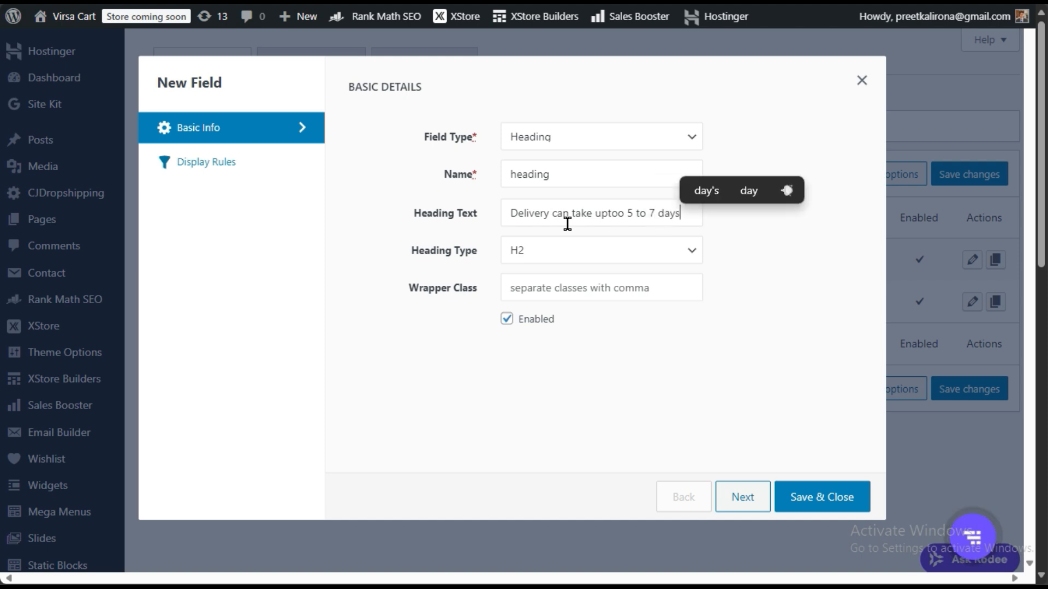
click(740, 290)
drag(514, 219, 673, 218)
click(621, 221)
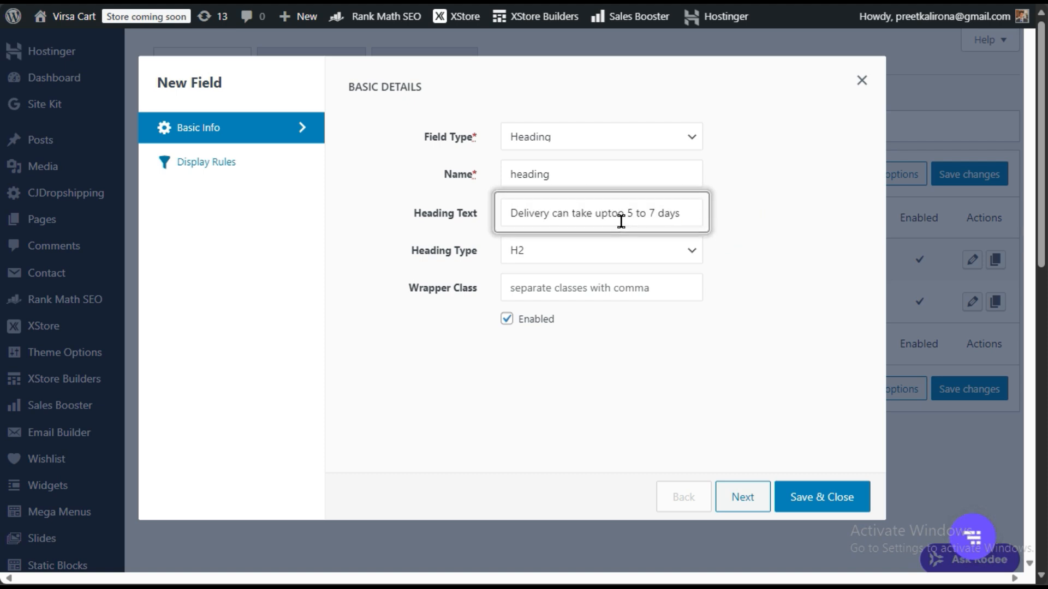
key(BackSpace)
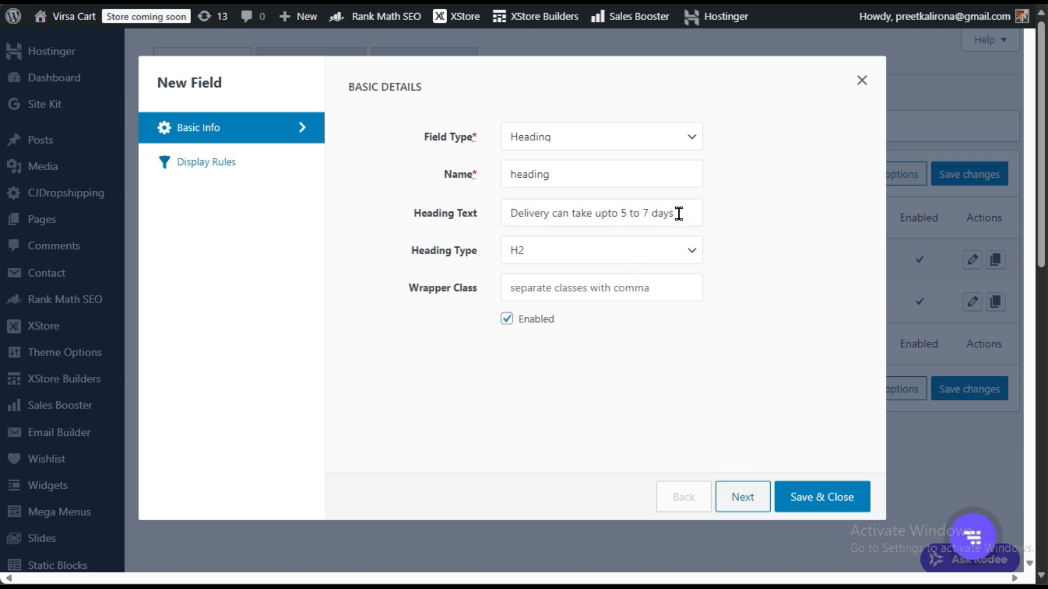
- Insert "24 Hours to ship Out & " at the start of the new field's Heading Text
click(509, 208)
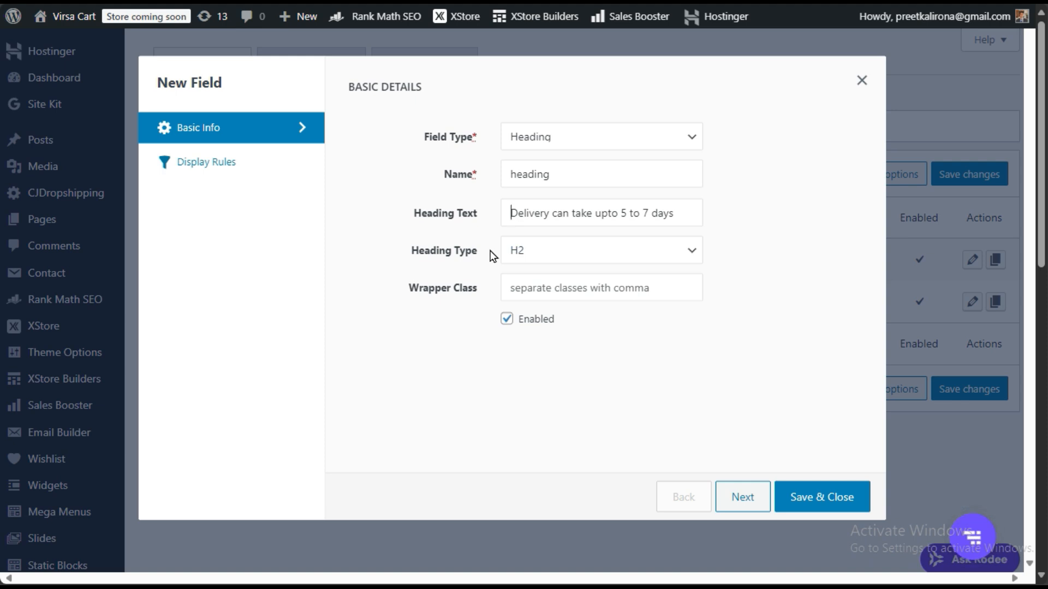
text(24 Hours)
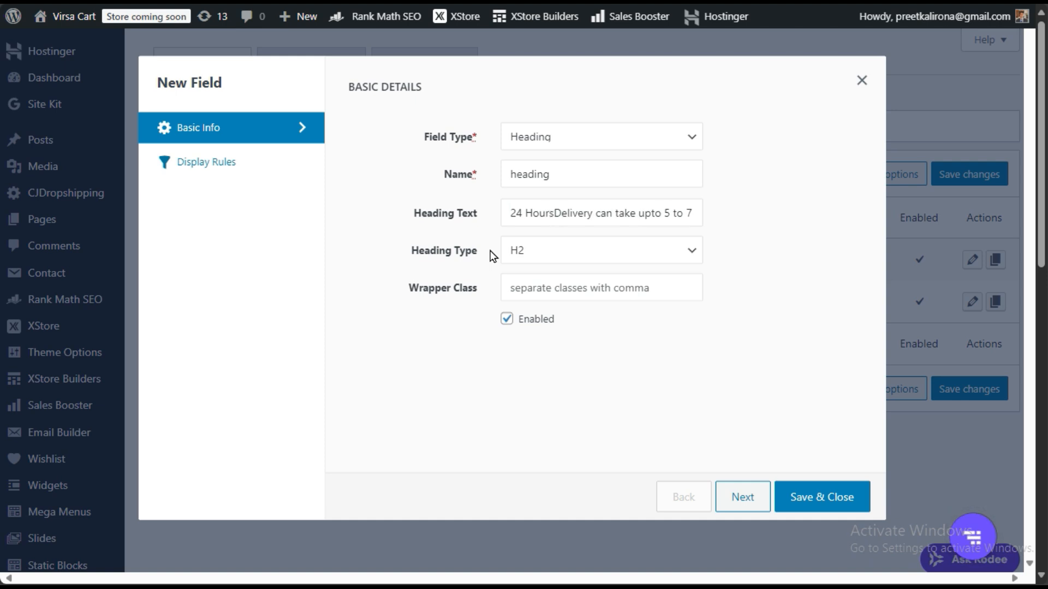
text( to shi)
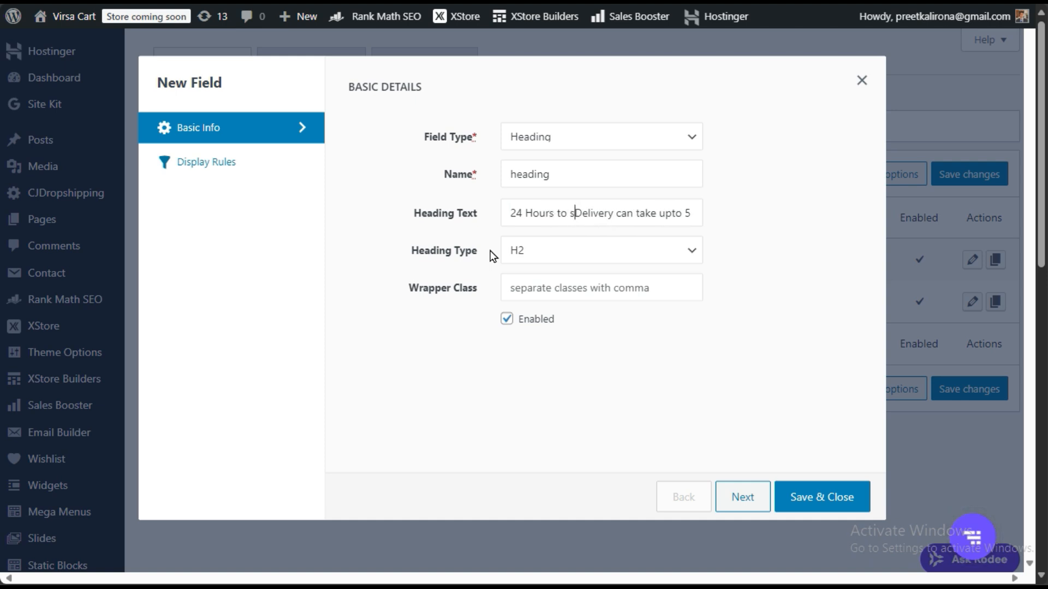
text(p Out P)
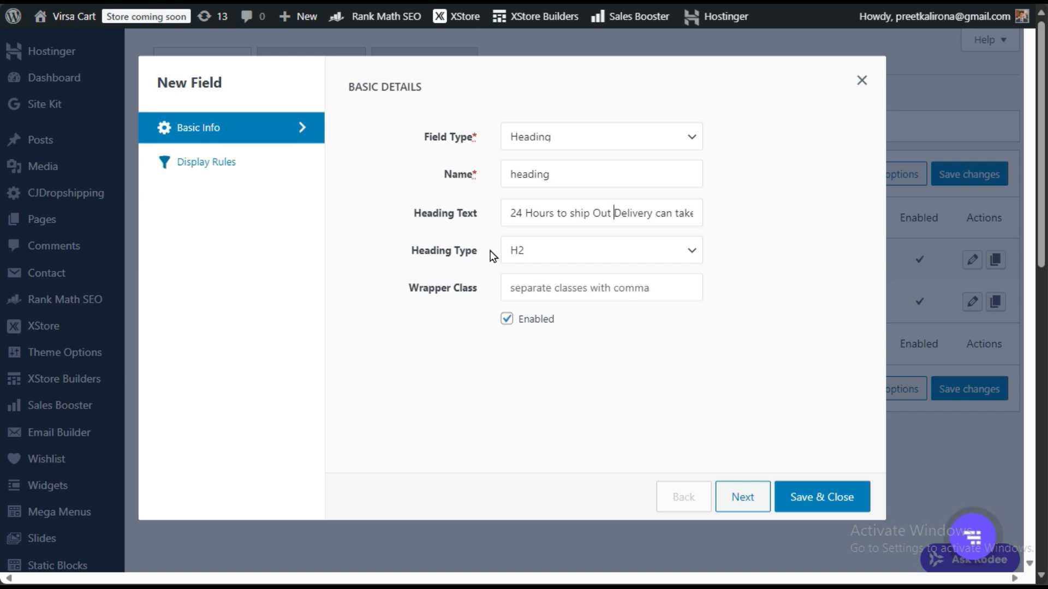
key(BackSpace)
text(&)
drag(644, 213, 737, 224)
click(637, 213)
triple_click(623, 213)
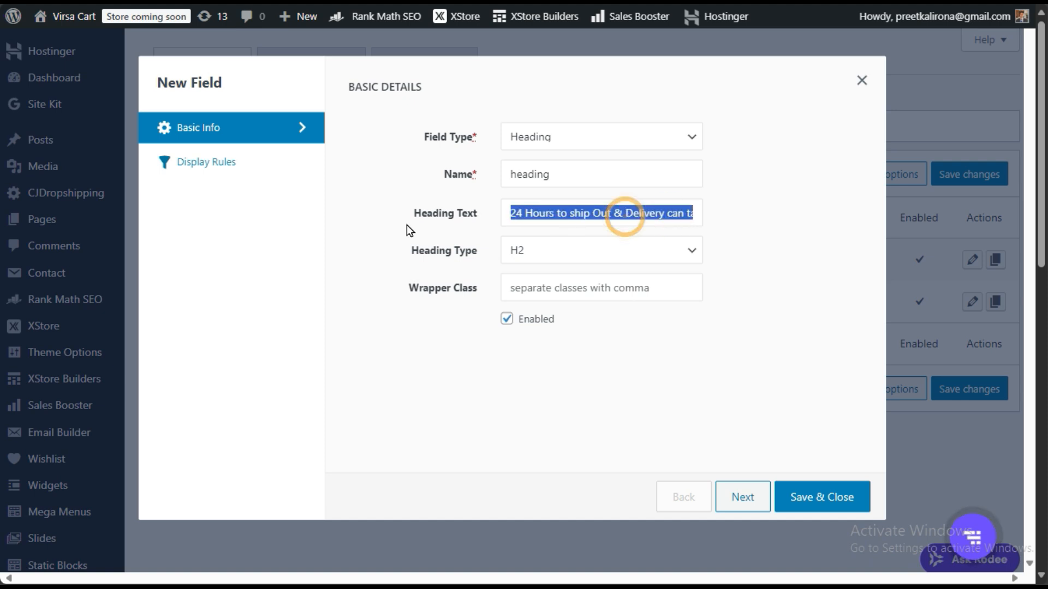
- Try other Heading Type choices for the new field and set it back to H2
click(507, 247)
click(446, 270)
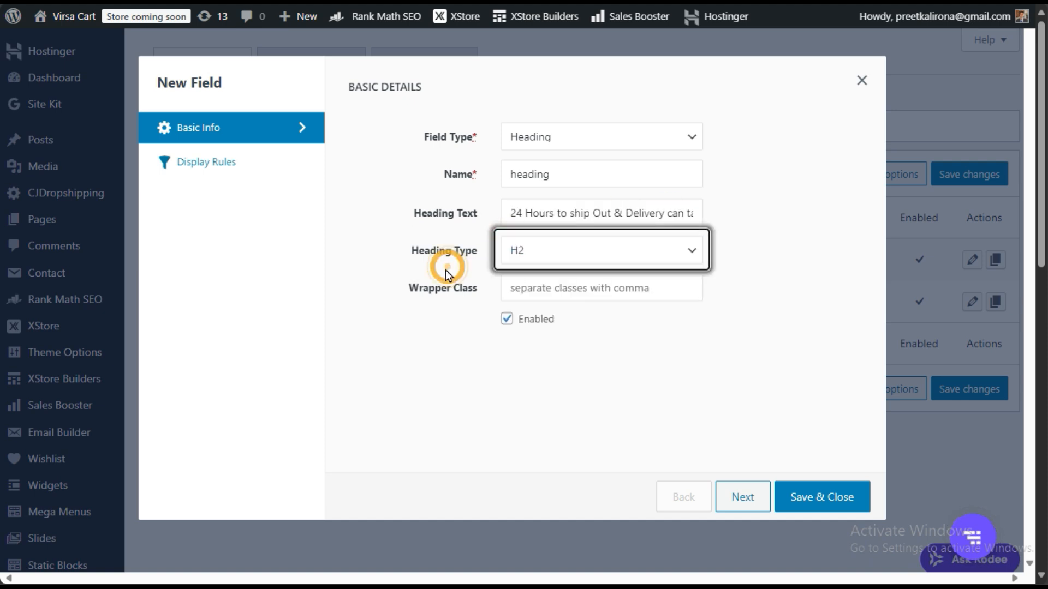
click(531, 252)
click(532, 305)
click(570, 254)
click(571, 321)
click(574, 258)
click(569, 295)
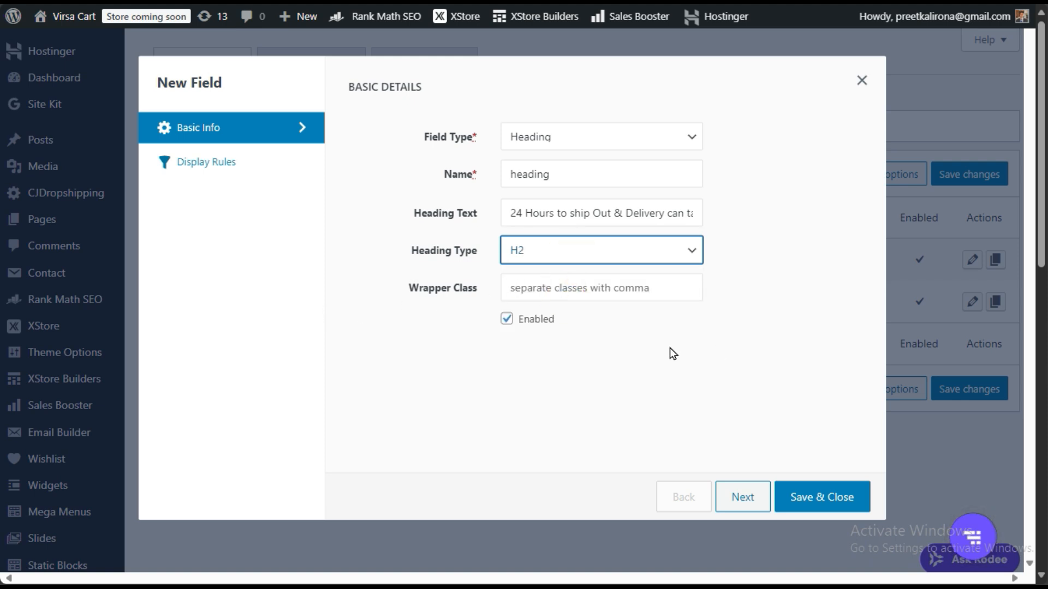
- Copy the full Heading Text and open ChatGPT in a new browser tab, staying logged out
drag(510, 213, 736, 219)
key(ctrl+c)
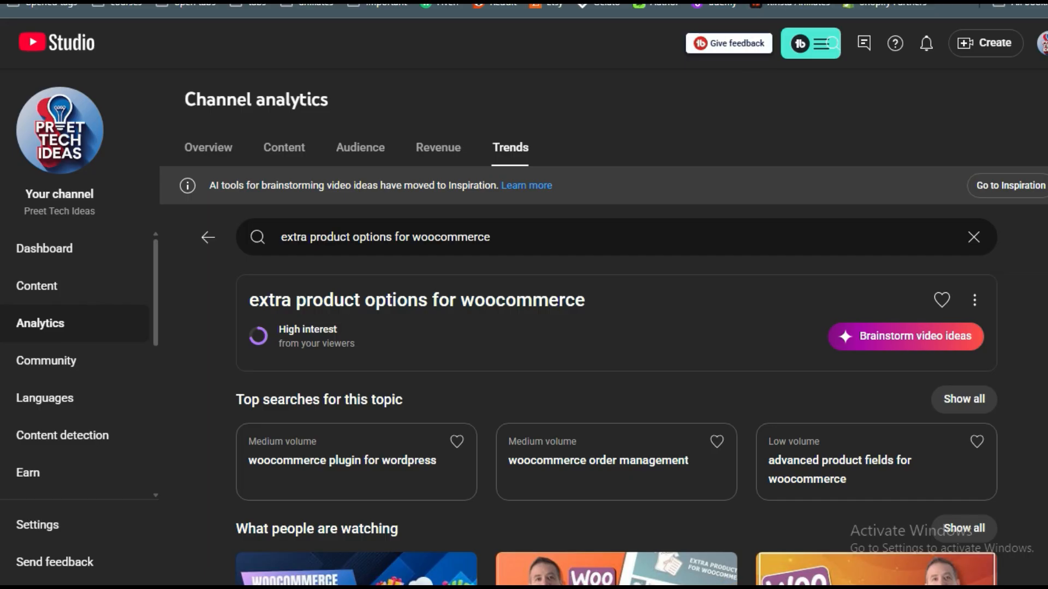
key(ctrl+t)
text(CH)
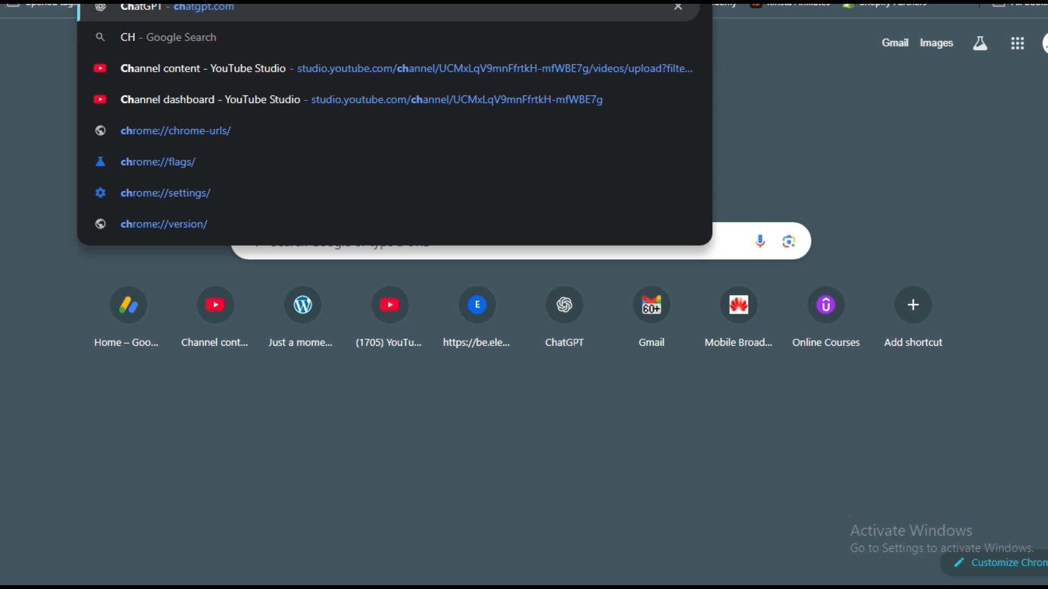
key(Return)
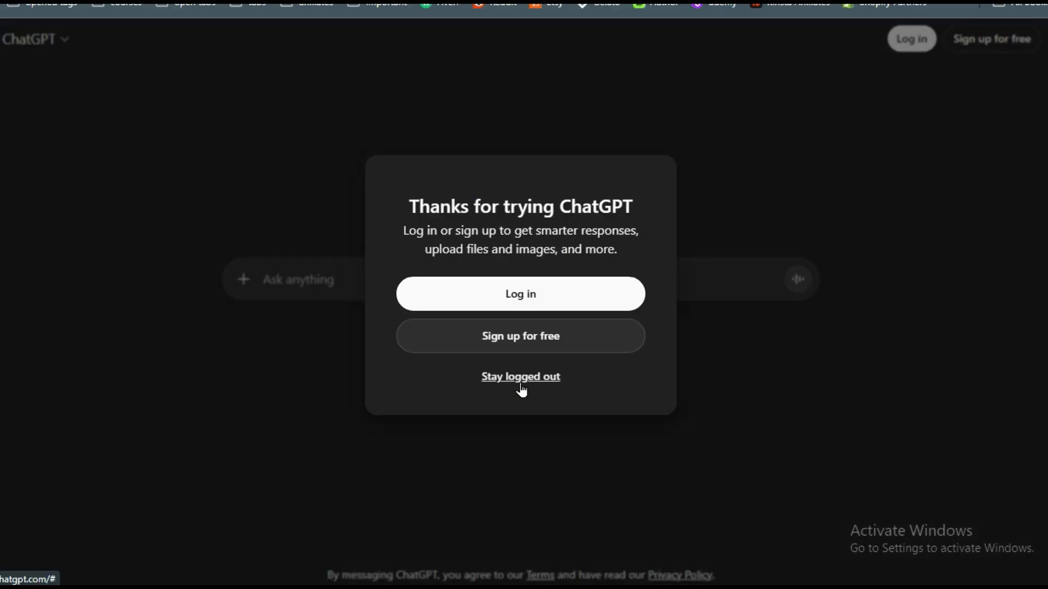
click(518, 385)
click(395, 281)
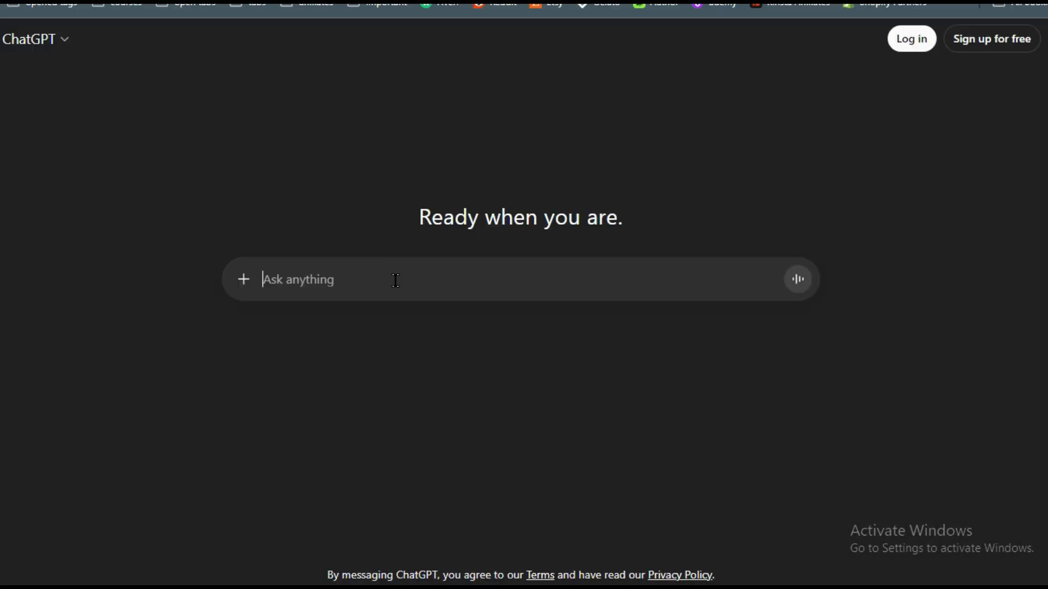
- Have ChatGPT rewrite the copied text and use "Ships within 24 hours; delivery may take 5–7 days." as the field's Heading Text
text(REW)
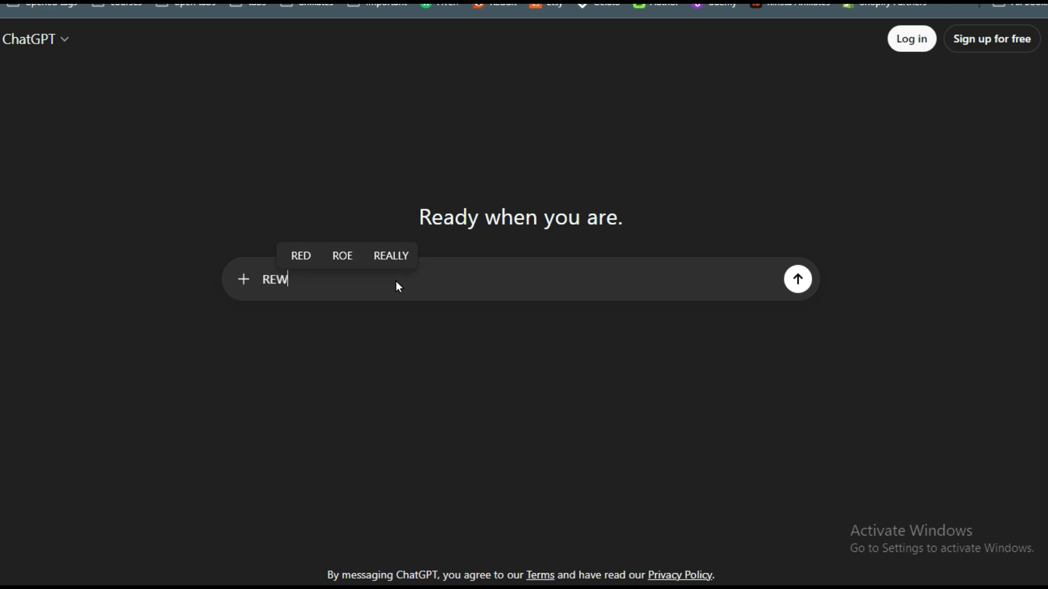
text(RITE -)
key(ctrl+v)
key(Return)
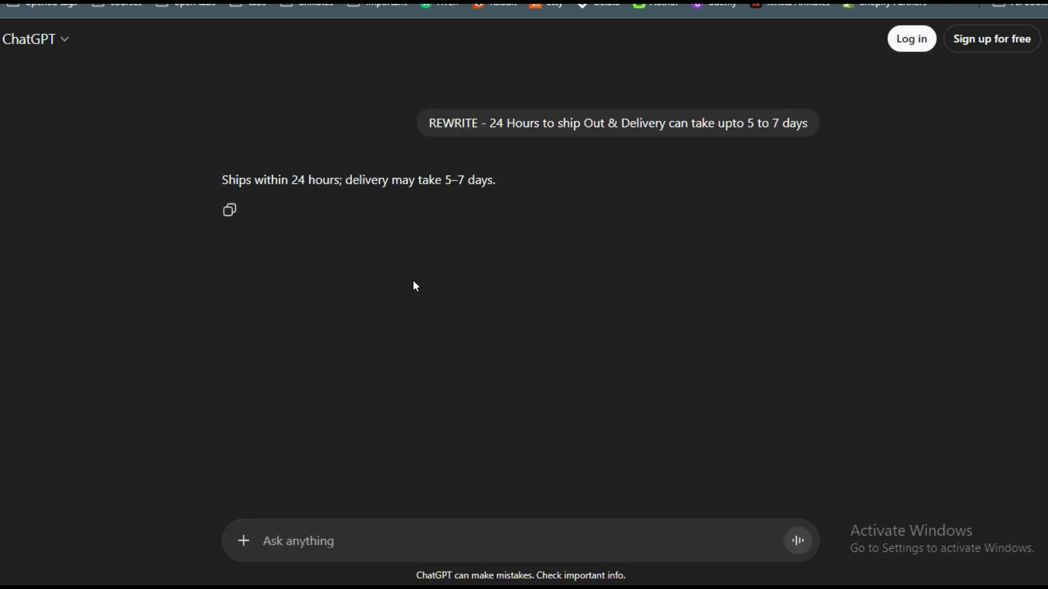
drag(223, 179, 516, 174)
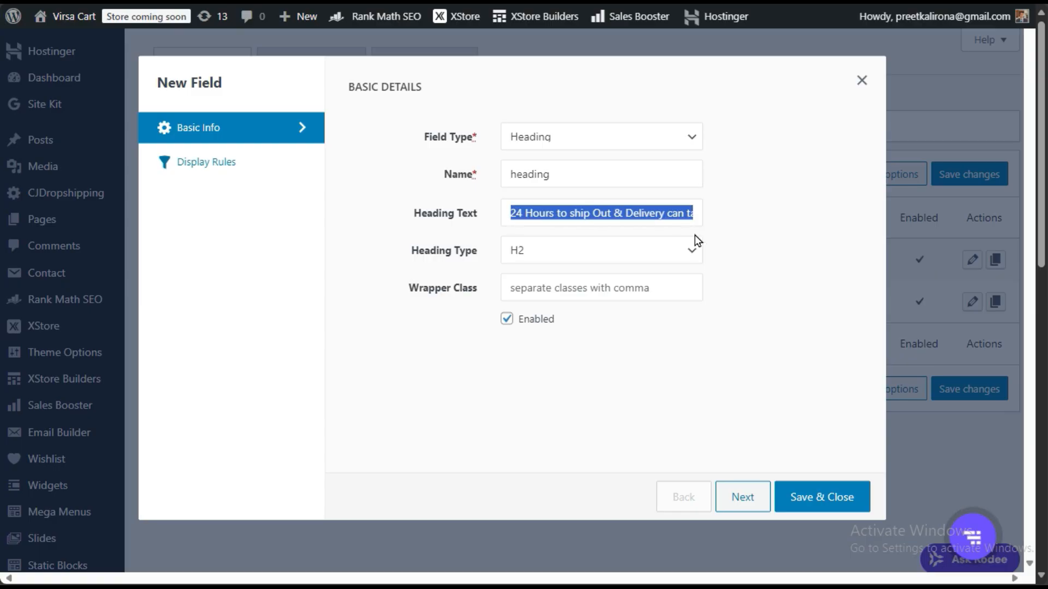
text(Ships within 24 hours; delivery may take 5–7 days.)
- Reword the start of the Heading Text to "Ship Our Within 24 hours" and save the new field
click(520, 213)
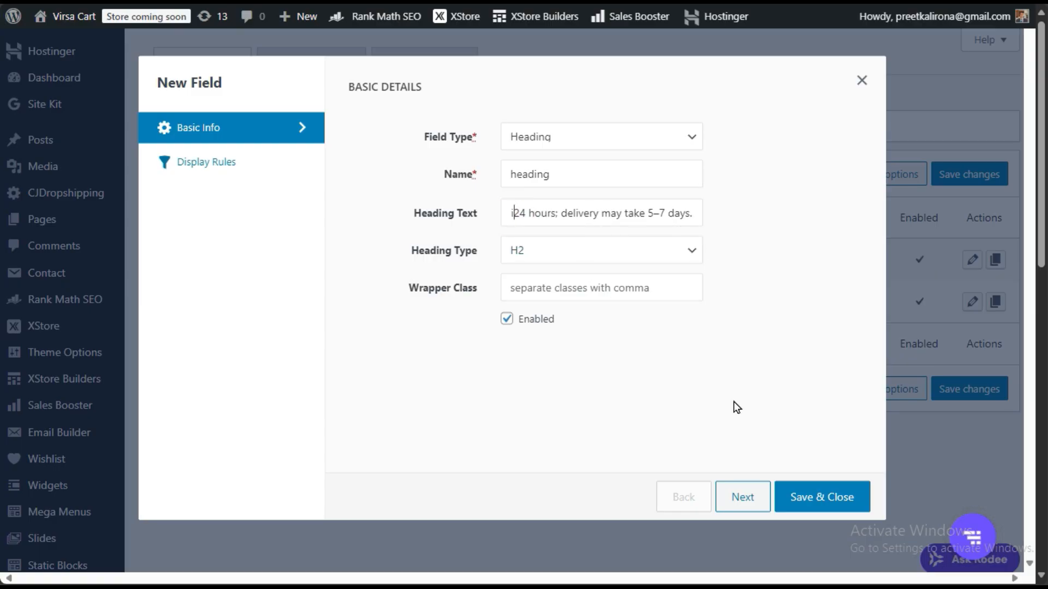
drag(512, 211, 468, 213)
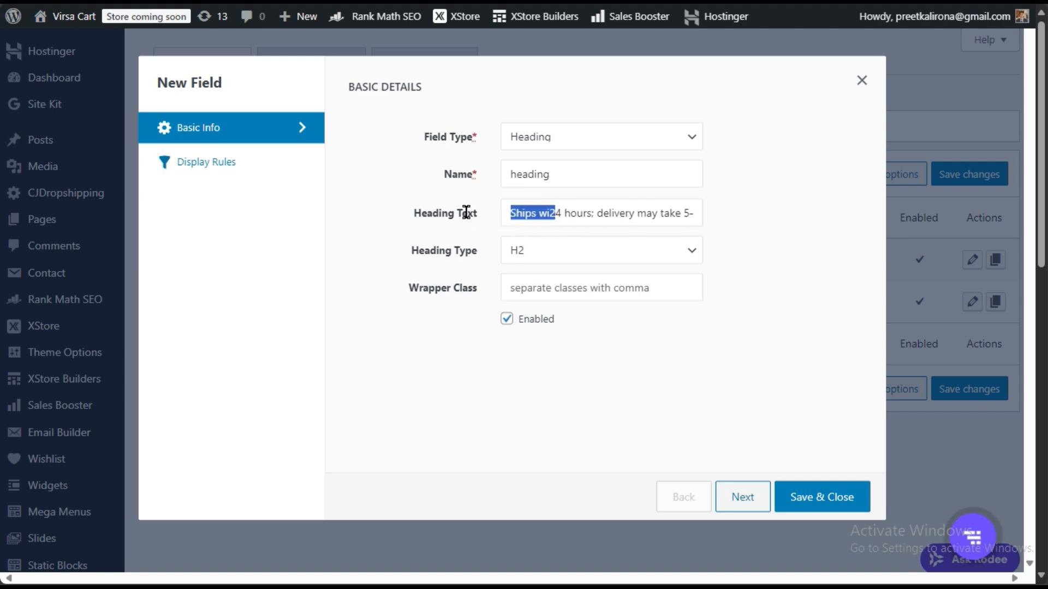
click(556, 214)
drag(551, 217, 544, 217)
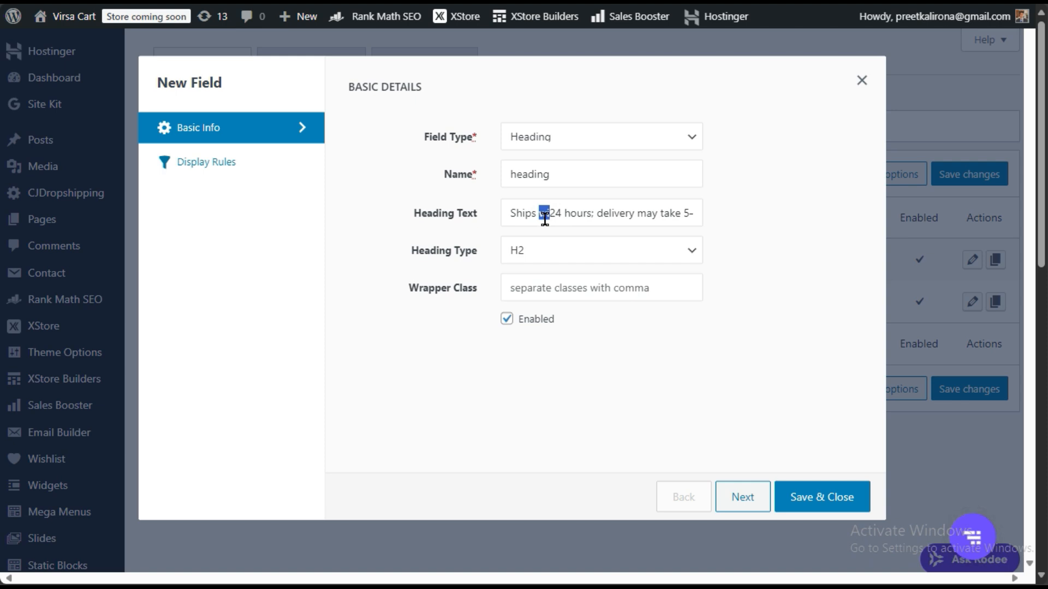
text(Our )
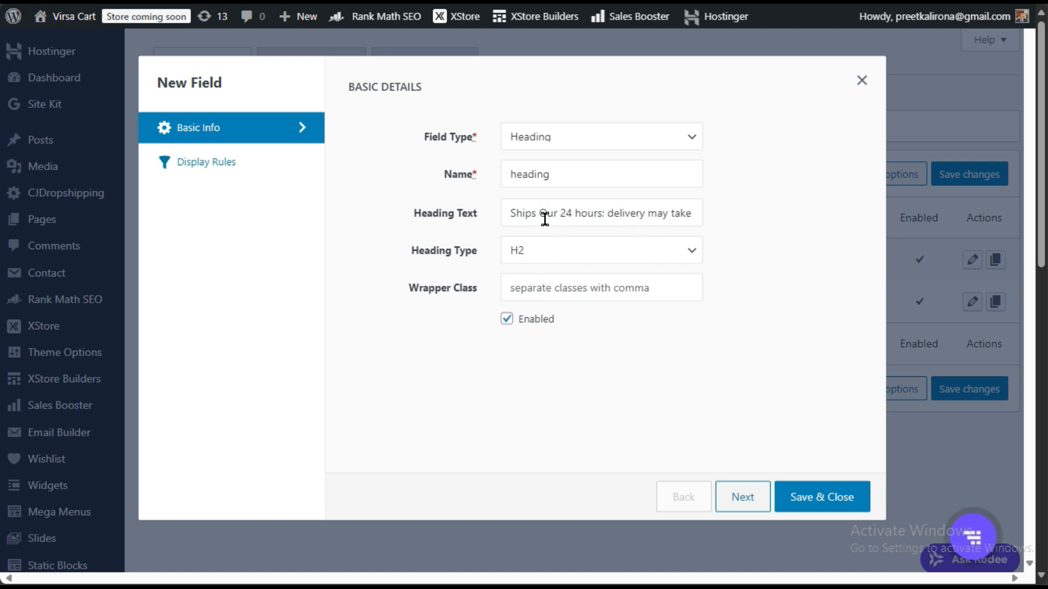
text(Withing)
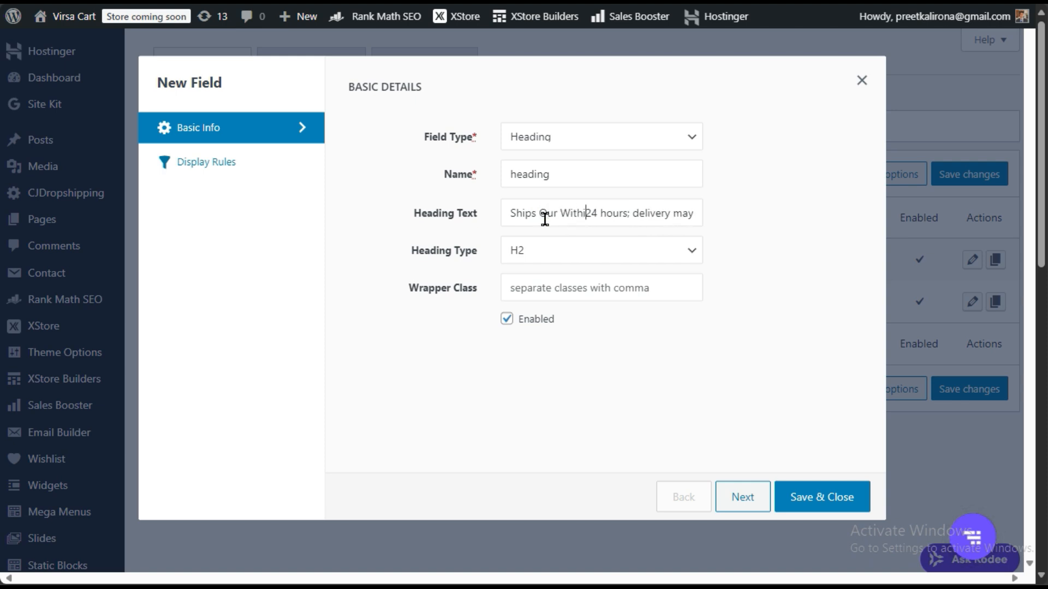
key(BackSpace)
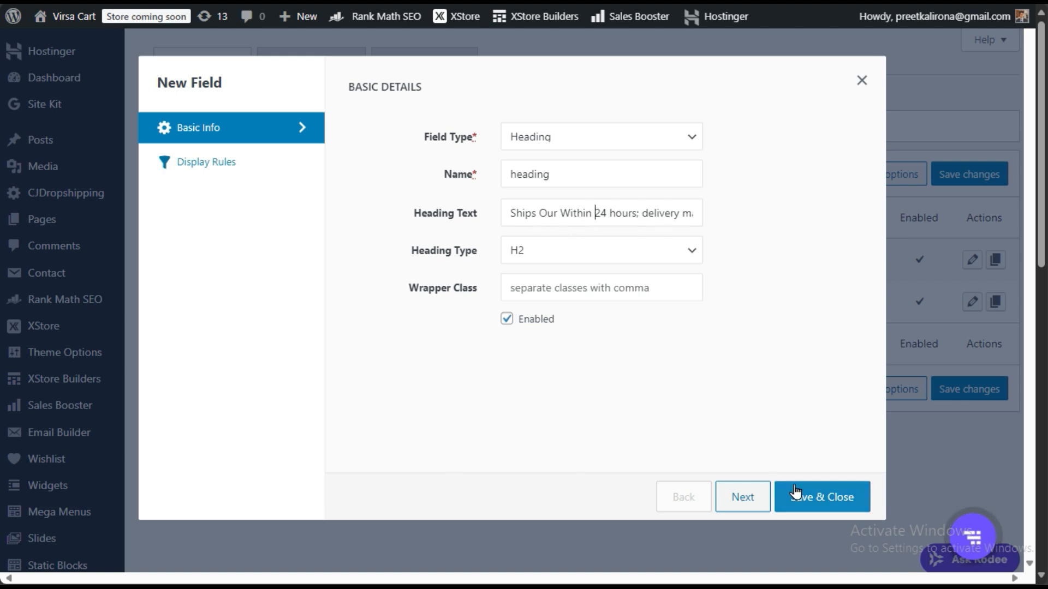
click(534, 213)
key(BackSpace)
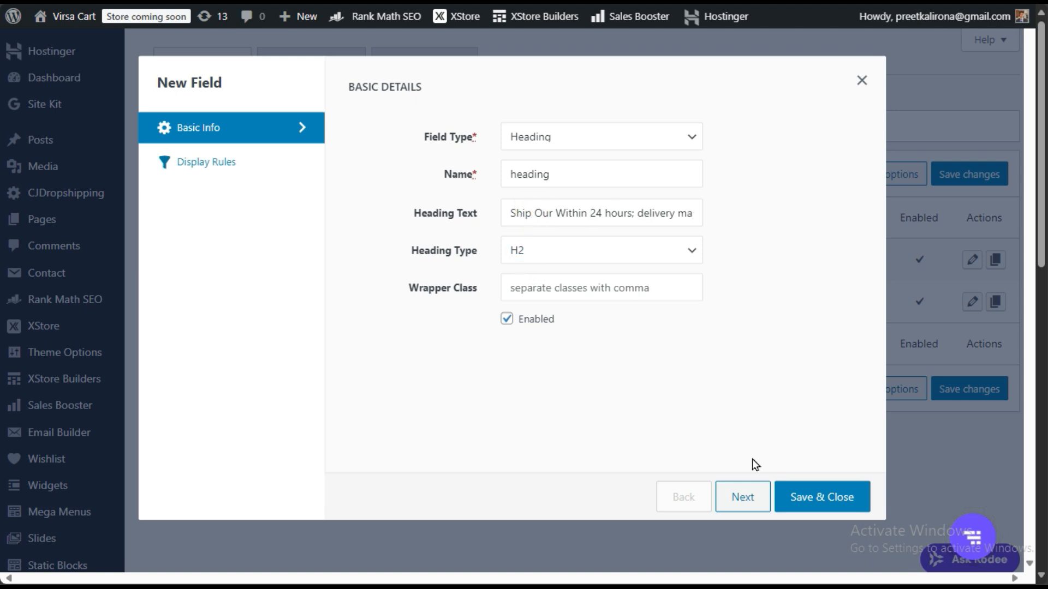
click(796, 494)
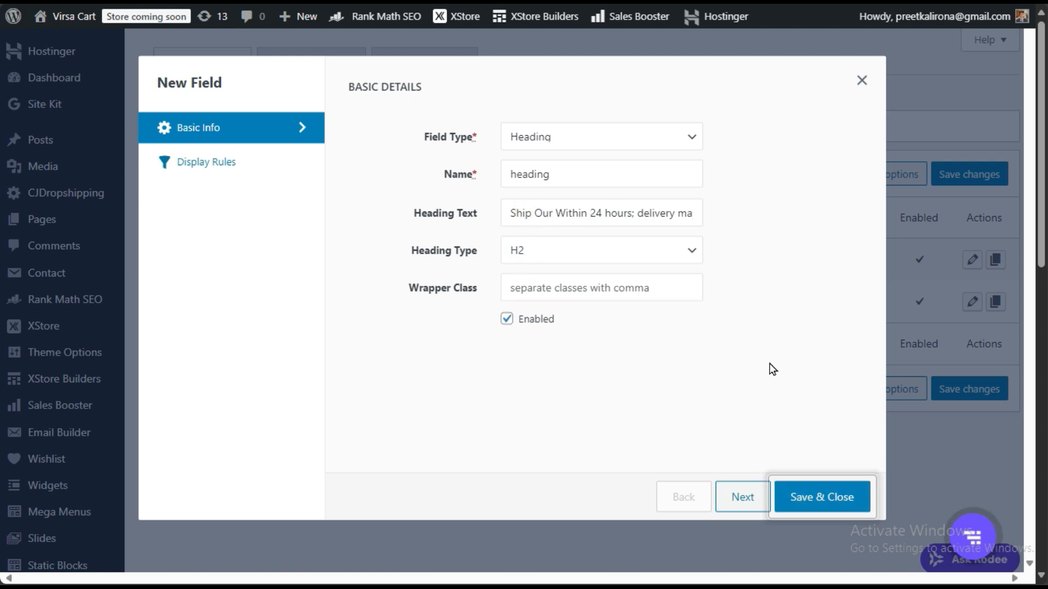
- Add a display rule to the heading field for Category Equals to/ In All Categories and save it
click(220, 165)
click(411, 167)
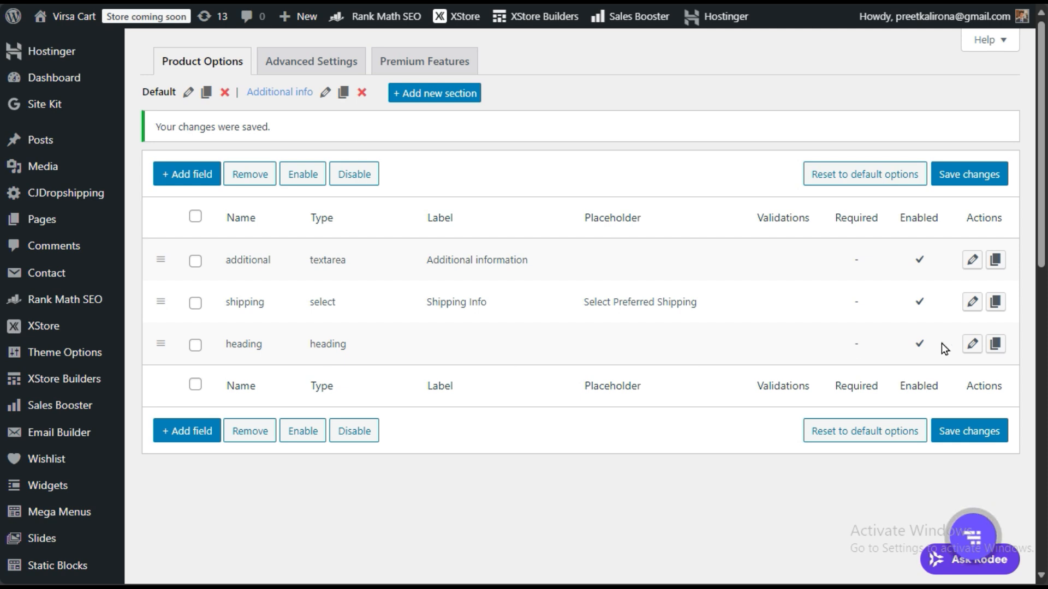
click(971, 344)
click(212, 166)
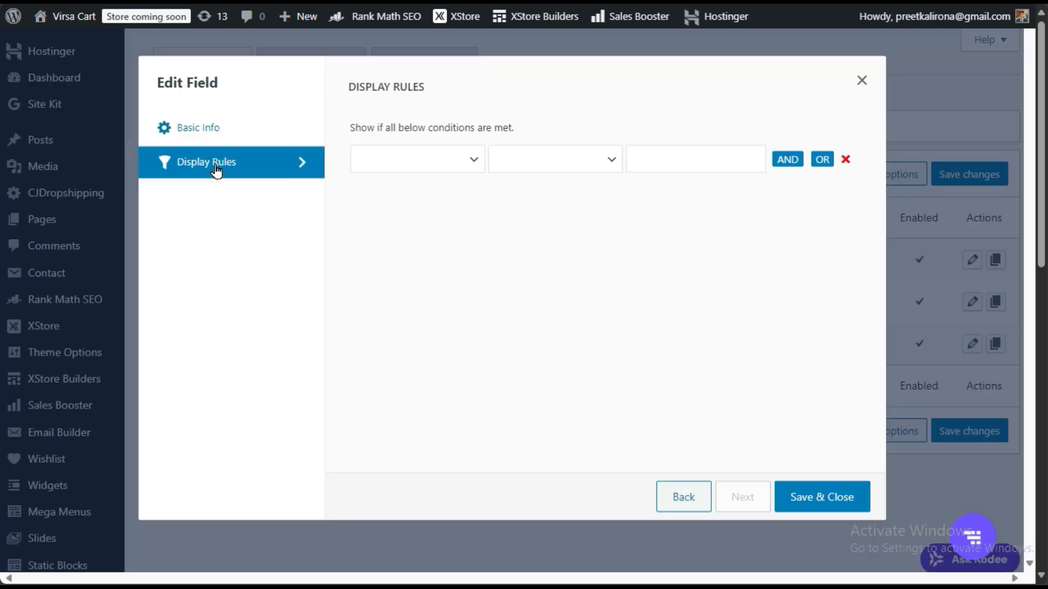
click(428, 172)
click(381, 227)
click(546, 161)
click(561, 202)
click(693, 162)
click(693, 191)
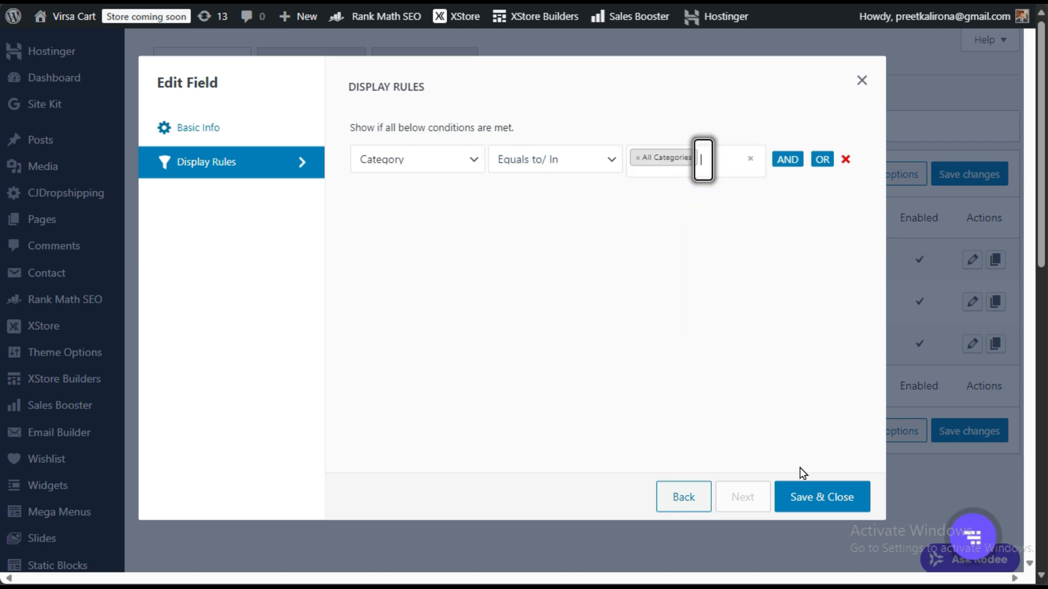
click(815, 497)
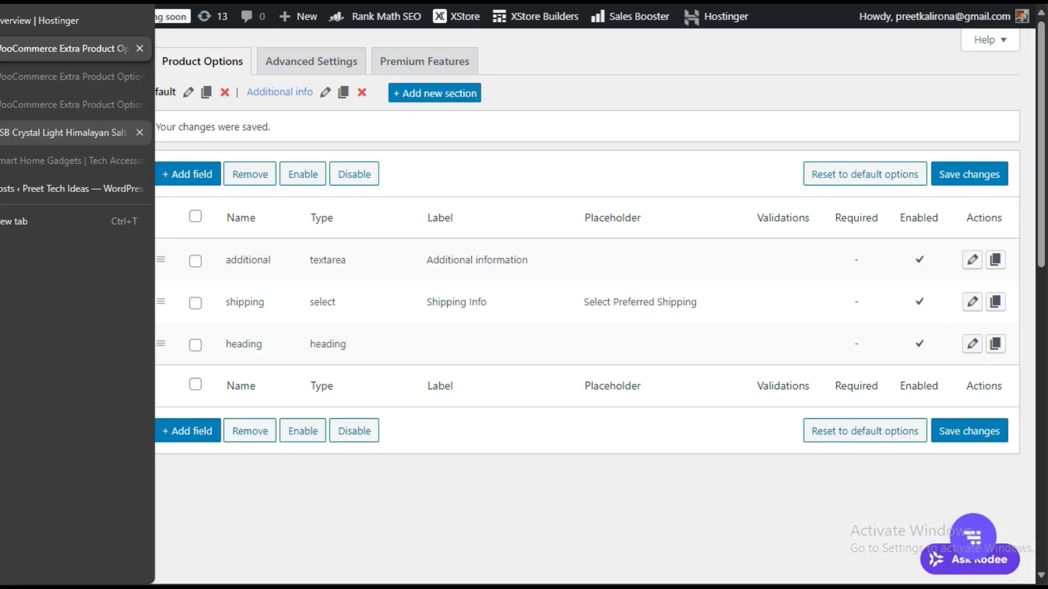
- Reload the salt lamp product page and check the delivery heading below the Shipping Info field
click(65, 133)
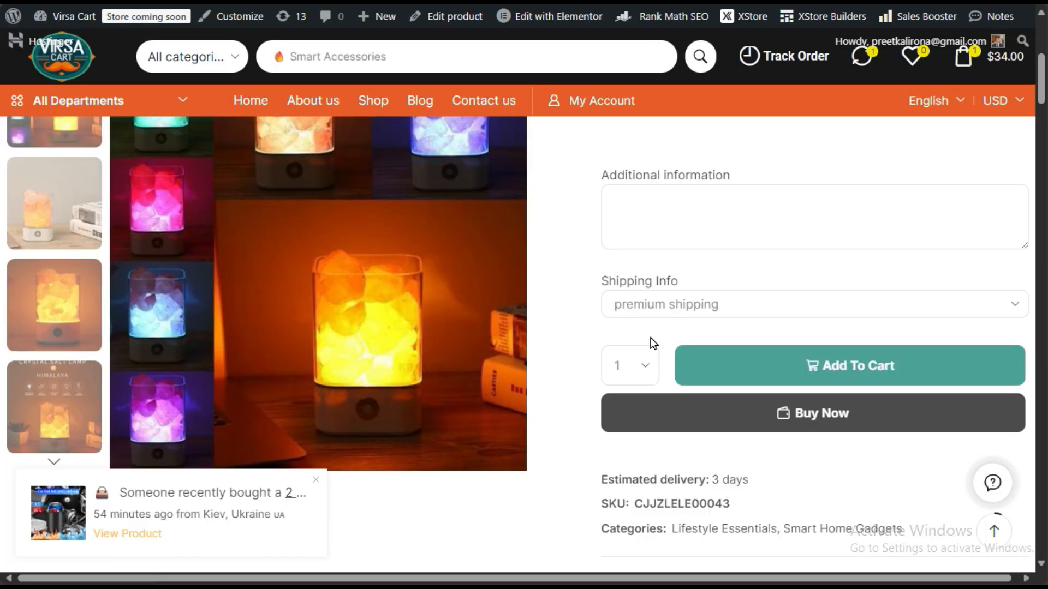
click(700, 368)
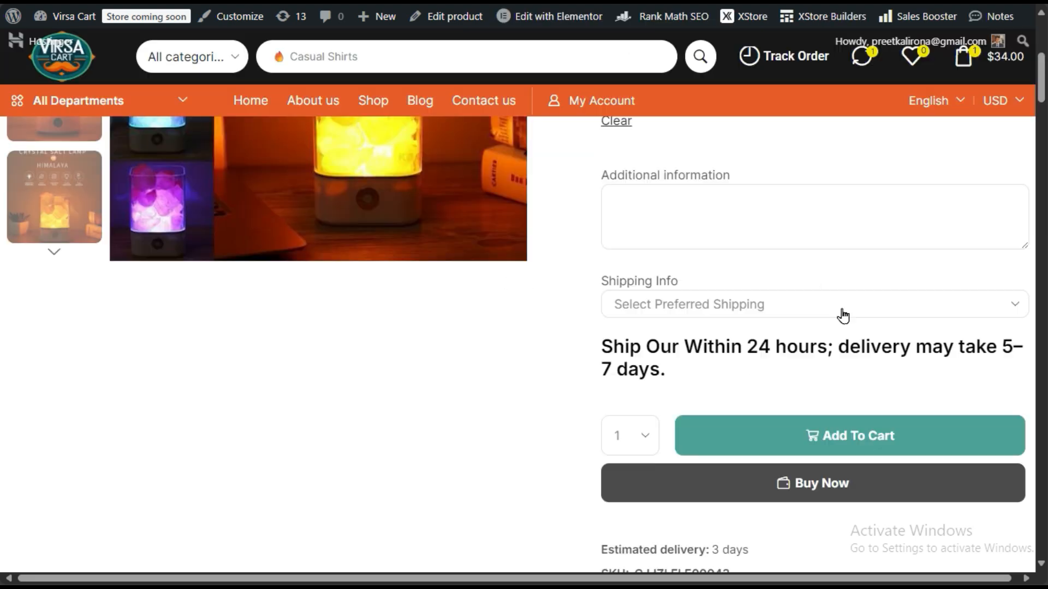
drag(632, 367, 591, 351)
click(608, 360)
click(674, 369)
click(669, 390)
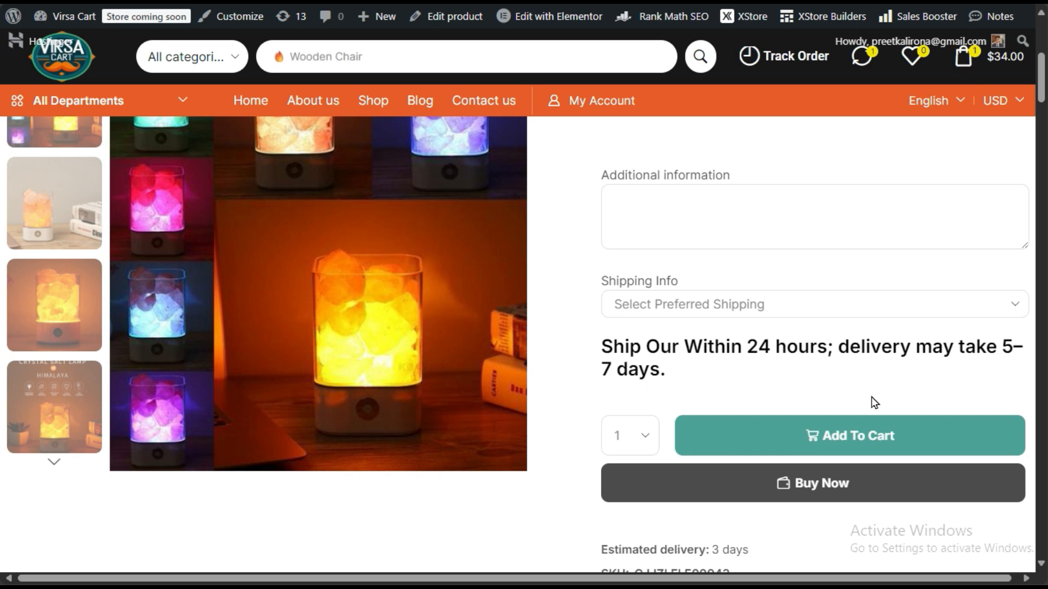
drag(600, 350, 659, 372)
- Change the heading field's Heading Type to H3 in the product options and save it
mouse_move(1, 76)
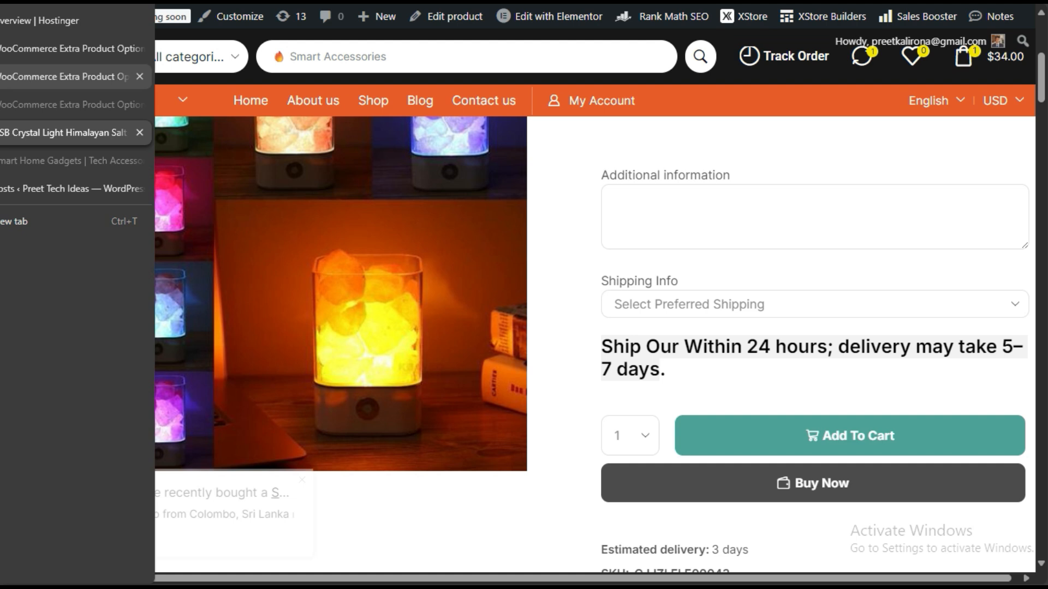
click(66, 48)
click(972, 343)
click(544, 252)
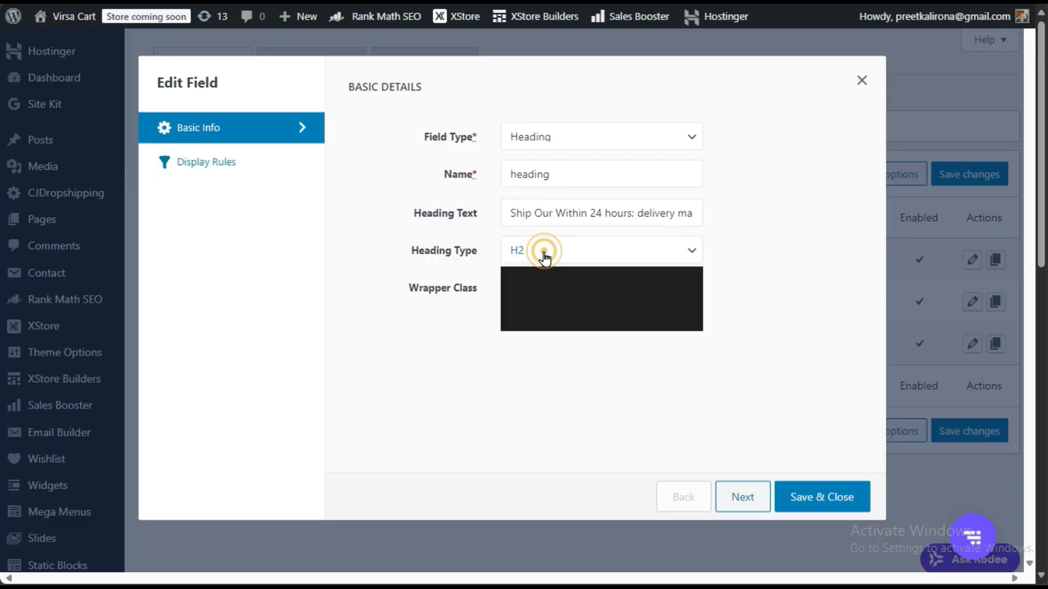
click(543, 315)
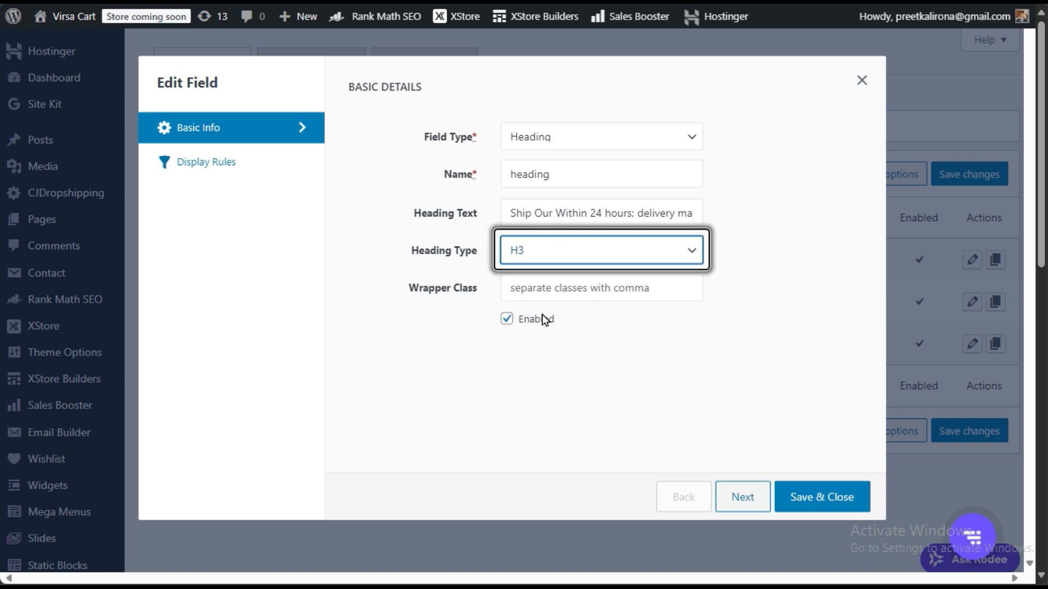
click(553, 215)
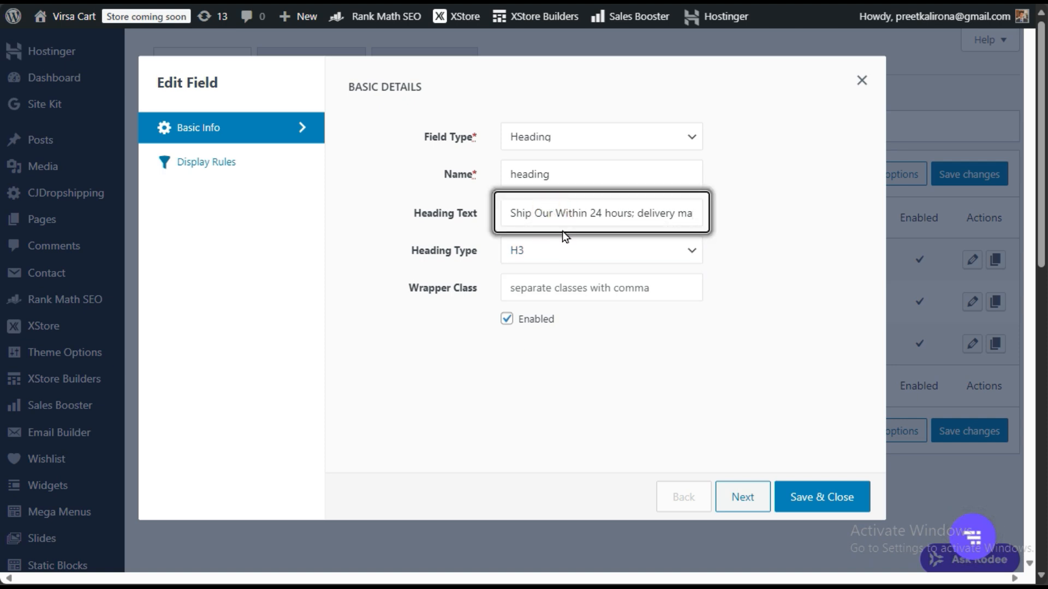
click(807, 497)
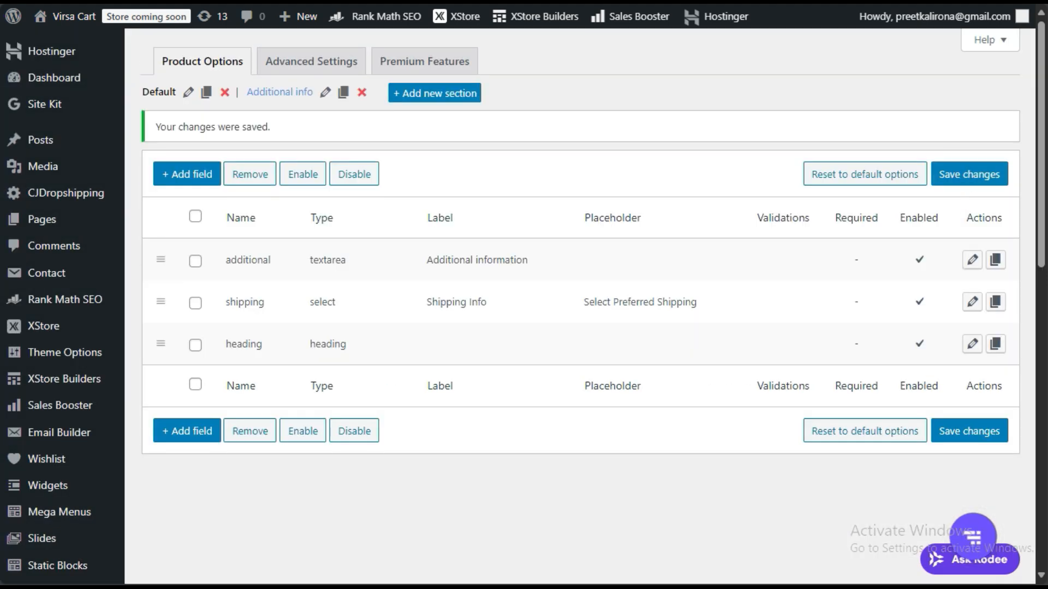
- Reload the salt lamp product page and check how the H3 delivery heading looks above the add-to-cart area
mouse_move(2, 133)
click(65, 133)
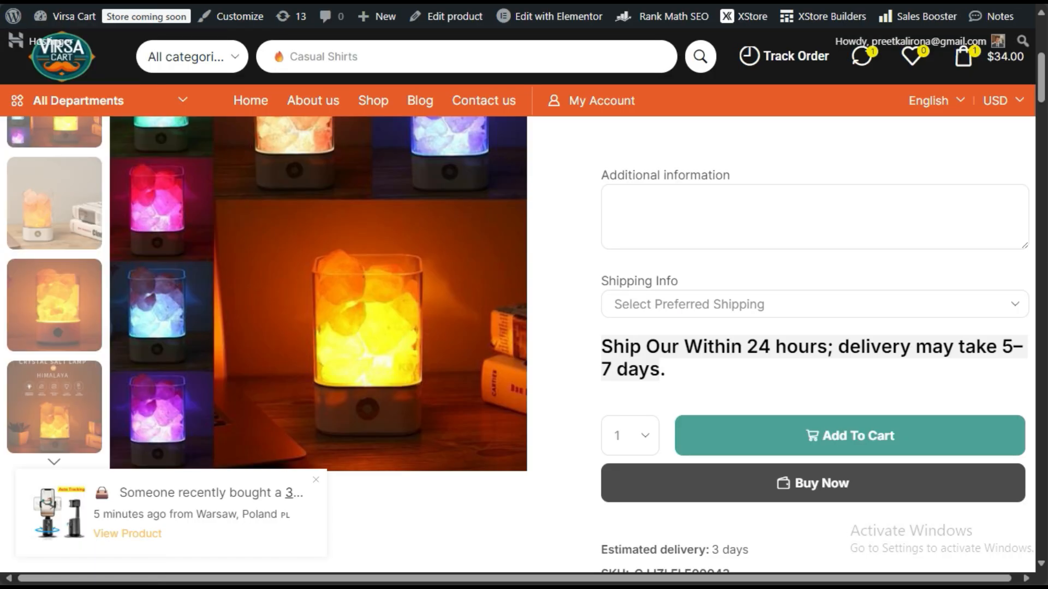
key(F5)
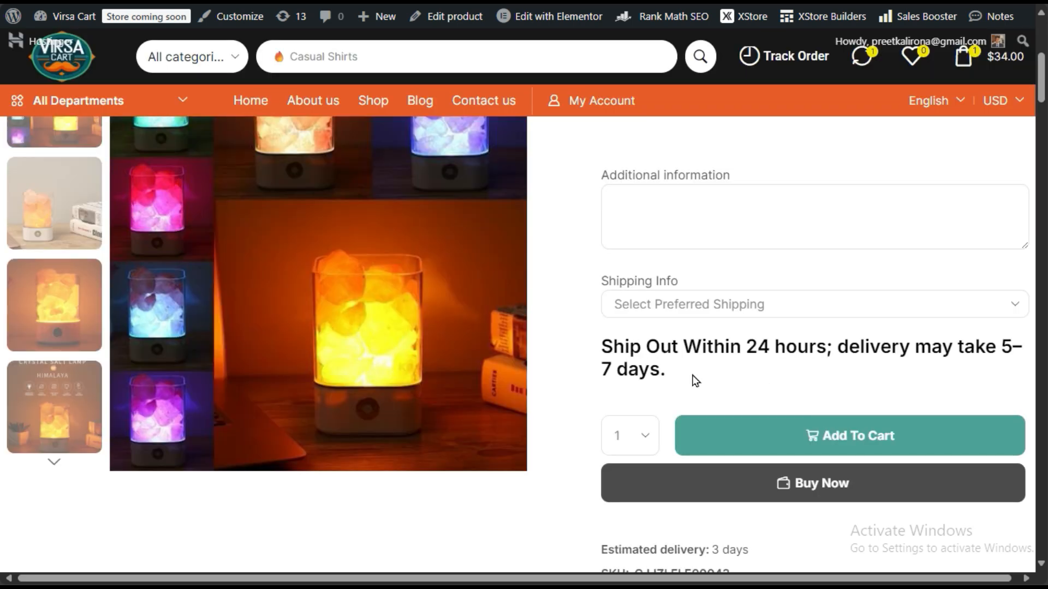
drag(695, 375, 672, 374)
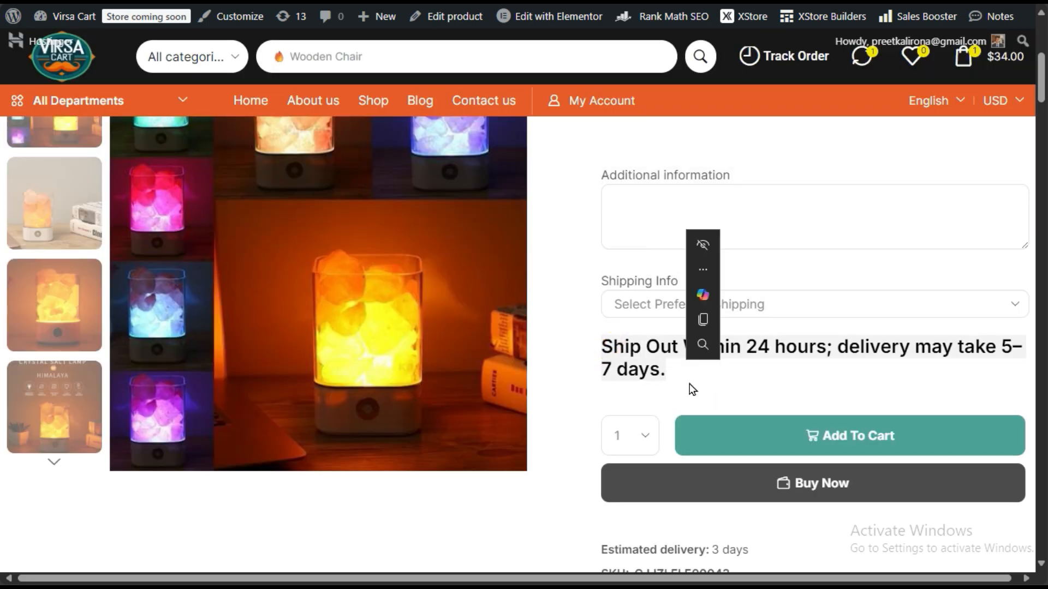
scroll(690, 383, up, 3)
scroll(686, 389, down, 3)
scroll(683, 395, up, 5)
scroll(681, 399, down, 5)
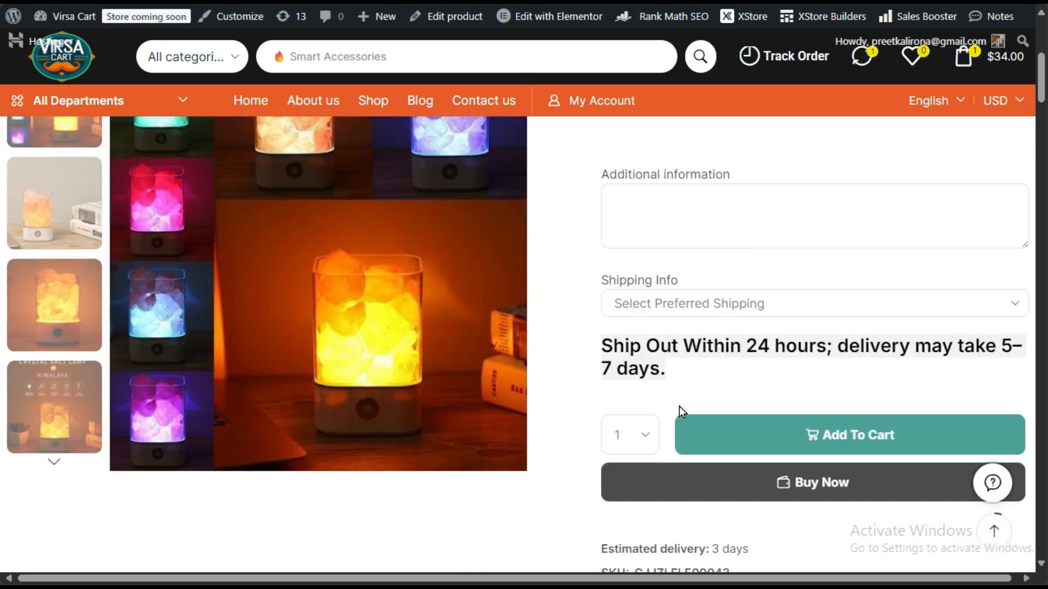
click(713, 374)
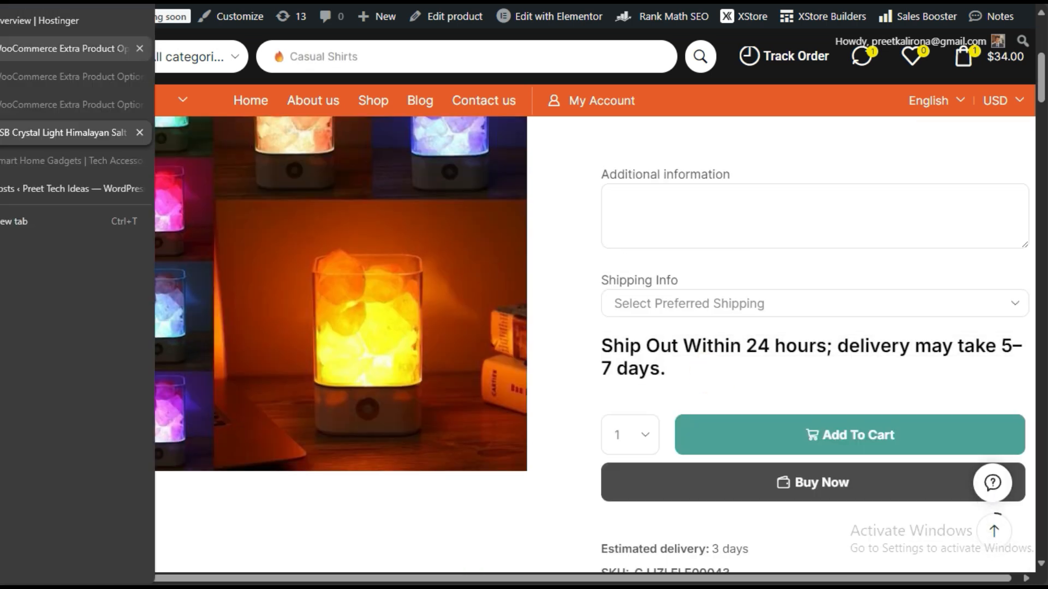
- Open the heading field in the product options for editing and change its Field Type to Paragraph
click(74, 109)
click(971, 345)
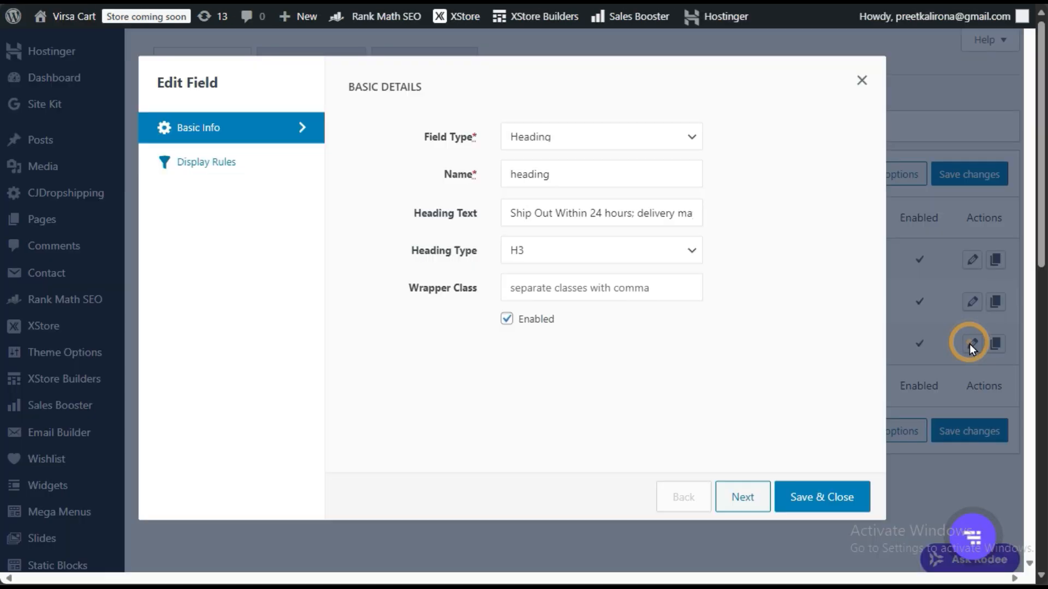
click(545, 145)
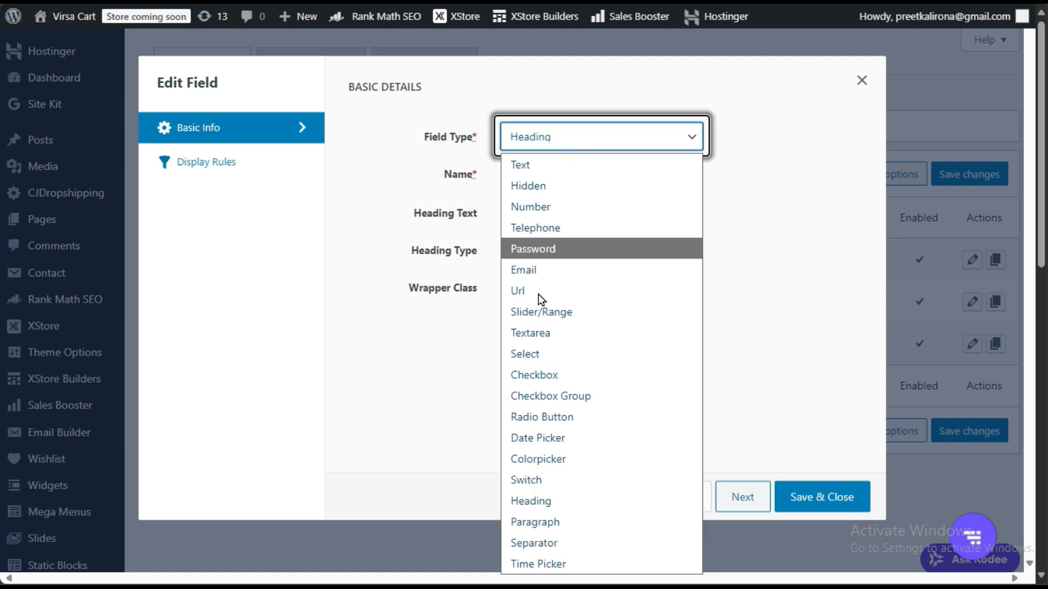
click(539, 517)
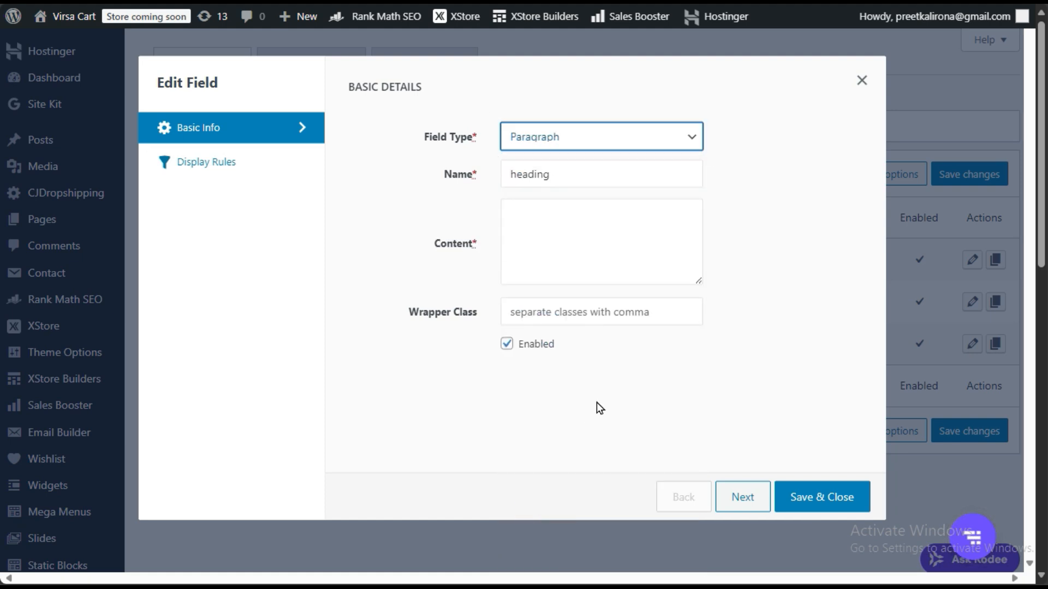
- Copy "Ships within 24 hours; delivery may take 5–7 days." from ChatGPT into the paragraph field's Content and save the field
click(551, 243)
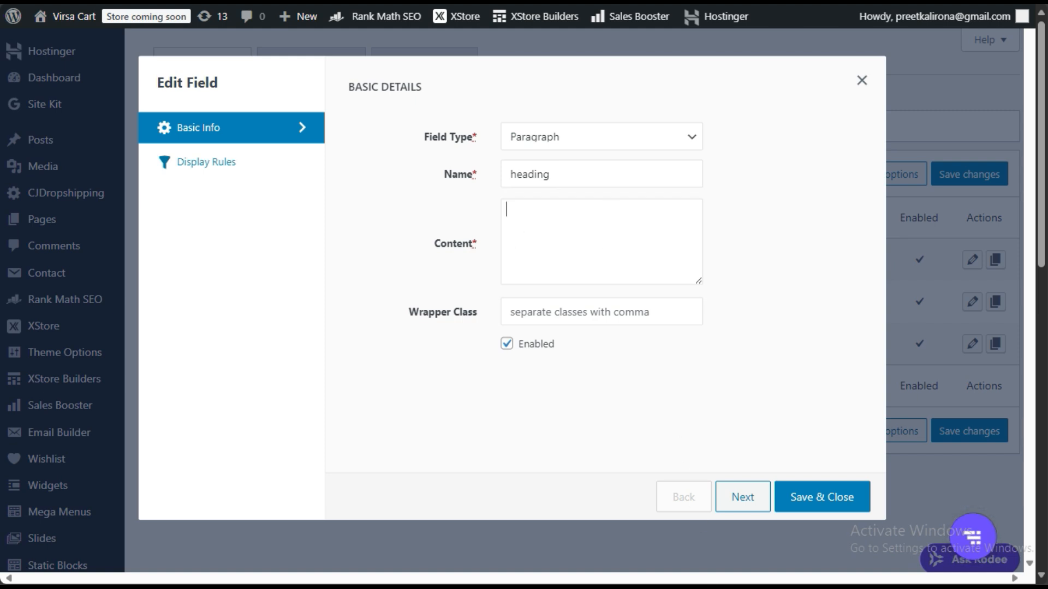
mouse_move(729, 588)
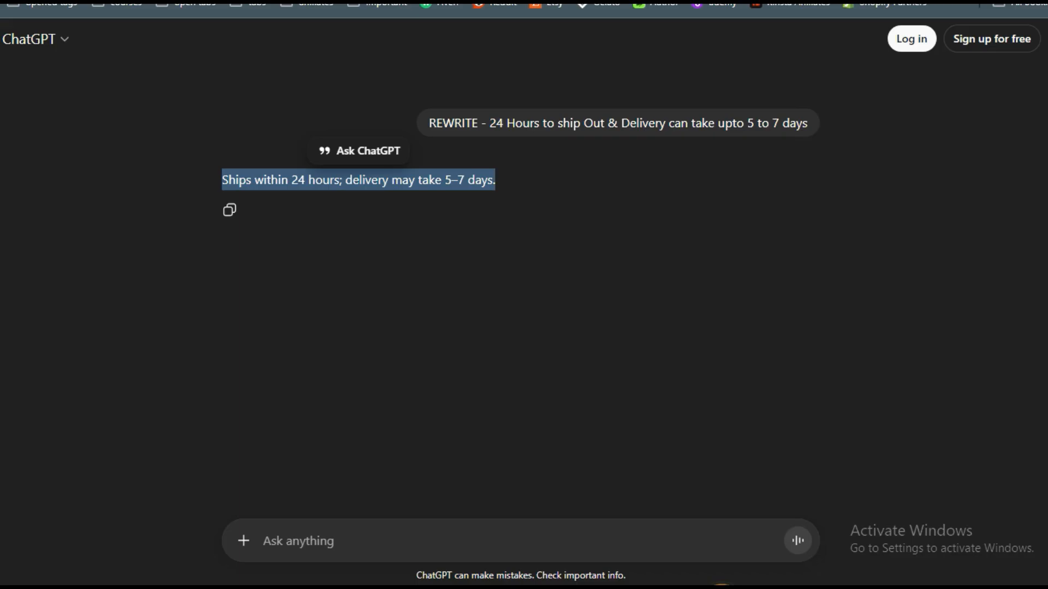
right_click(369, 184)
click(393, 203)
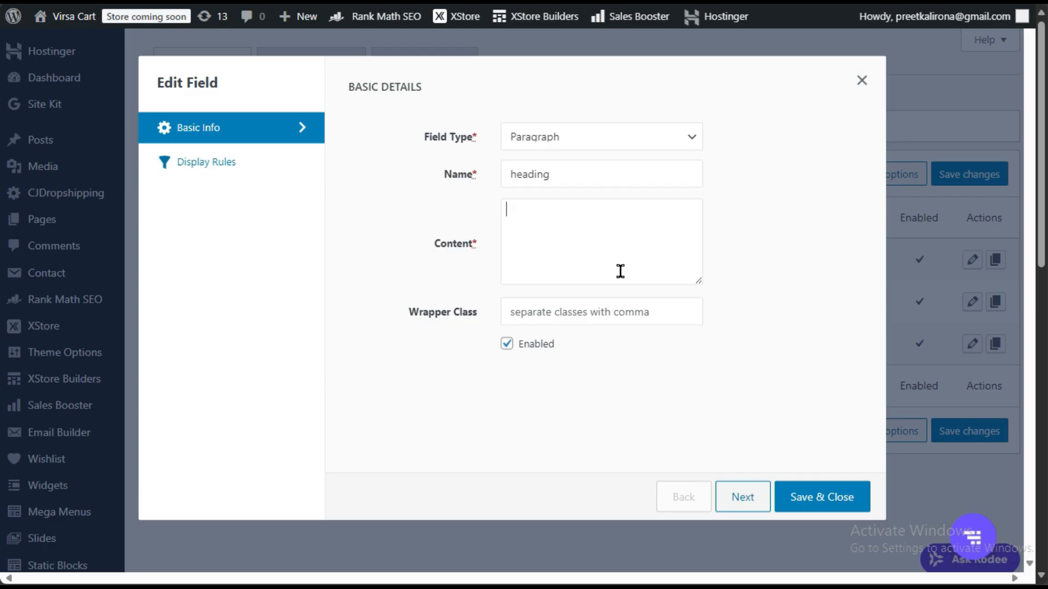
key(ctrl+v)
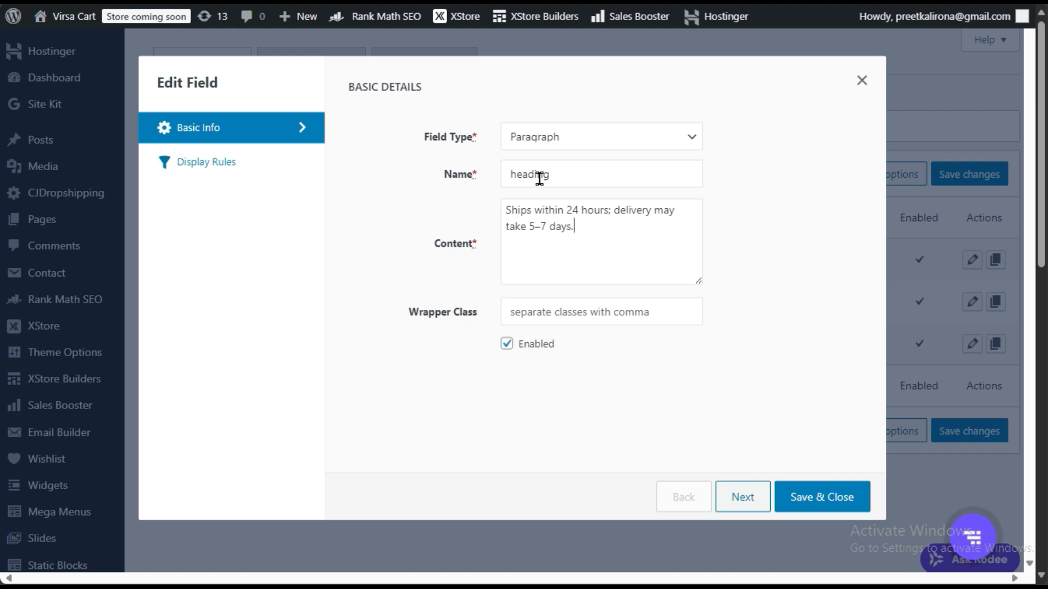
click(790, 491)
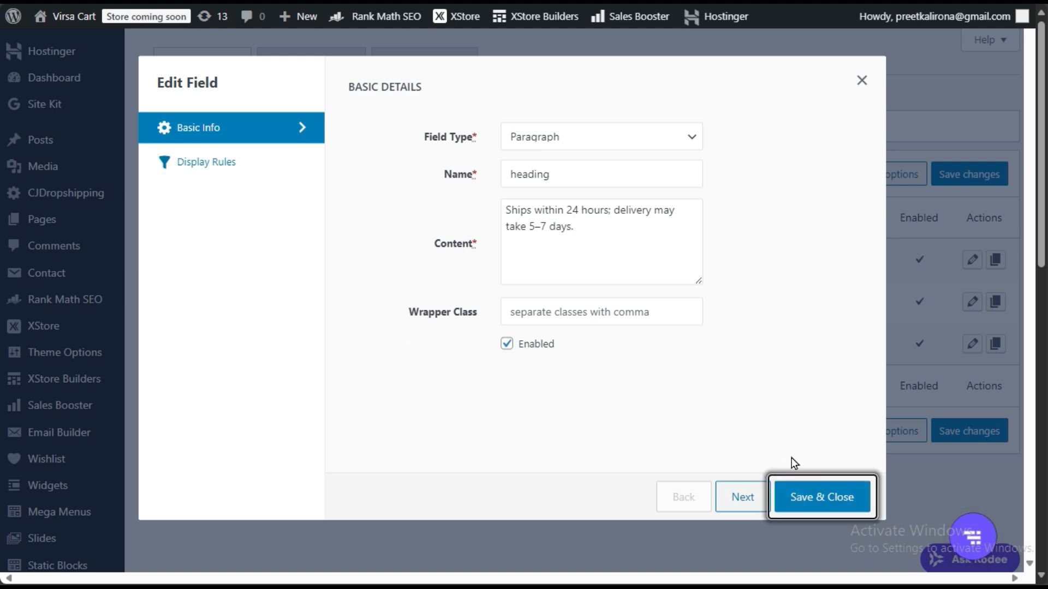
- Reload the salt lamp product page and examine the delivery paragraph below Shipping Info and the product details beneath it
mouse_move(2, 49)
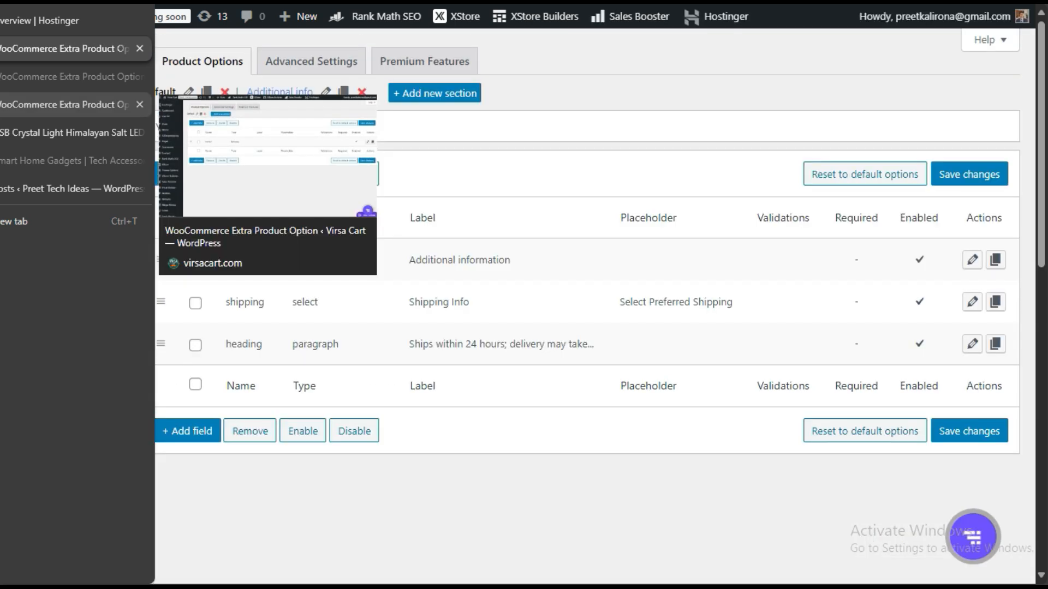
click(71, 133)
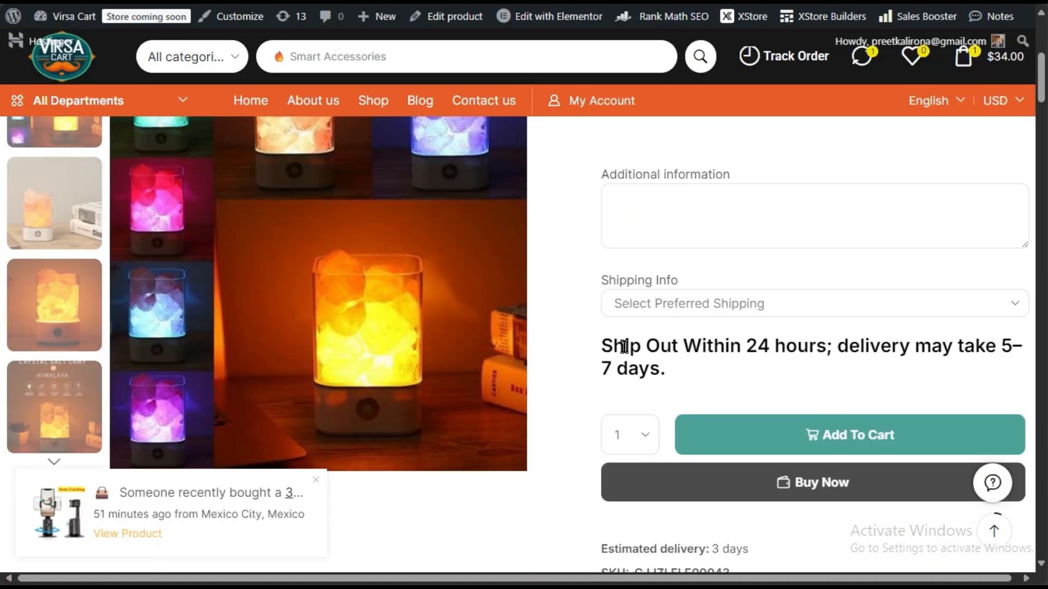
triple_click(604, 347)
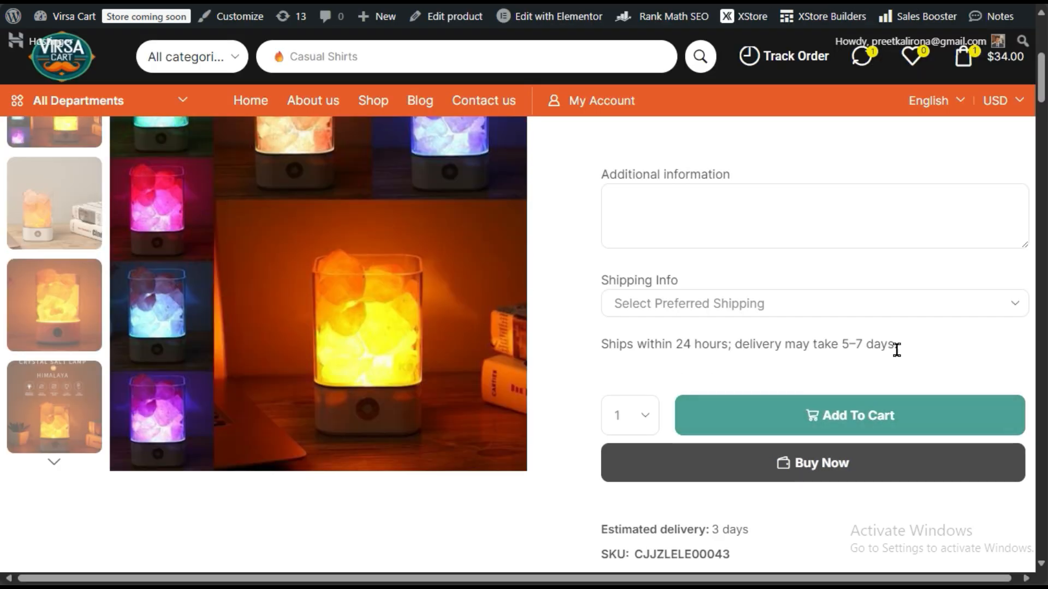
mouse_move(896, 350)
mouse_down()
mouse_move(784, 333)
mouse_move(624, 339)
mouse_move(609, 351)
mouse_move(882, 346)
mouse_up()
click(601, 359)
click(902, 365)
scroll(916, 360, up, 3)
scroll(911, 363, down, 3)
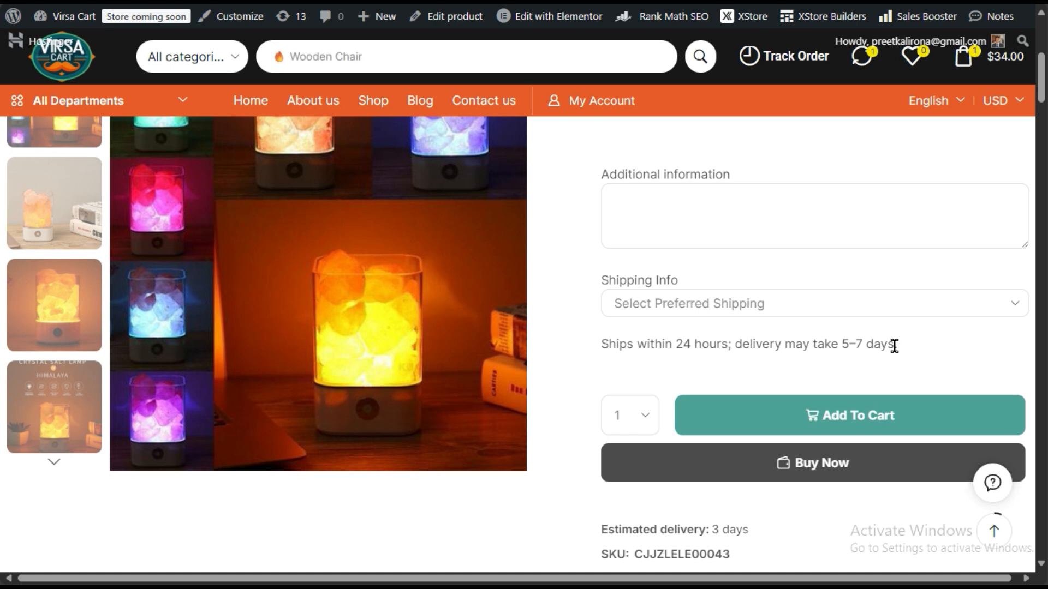
drag(601, 348, 914, 352)
click(914, 348)
scroll(611, 306, down, 5)
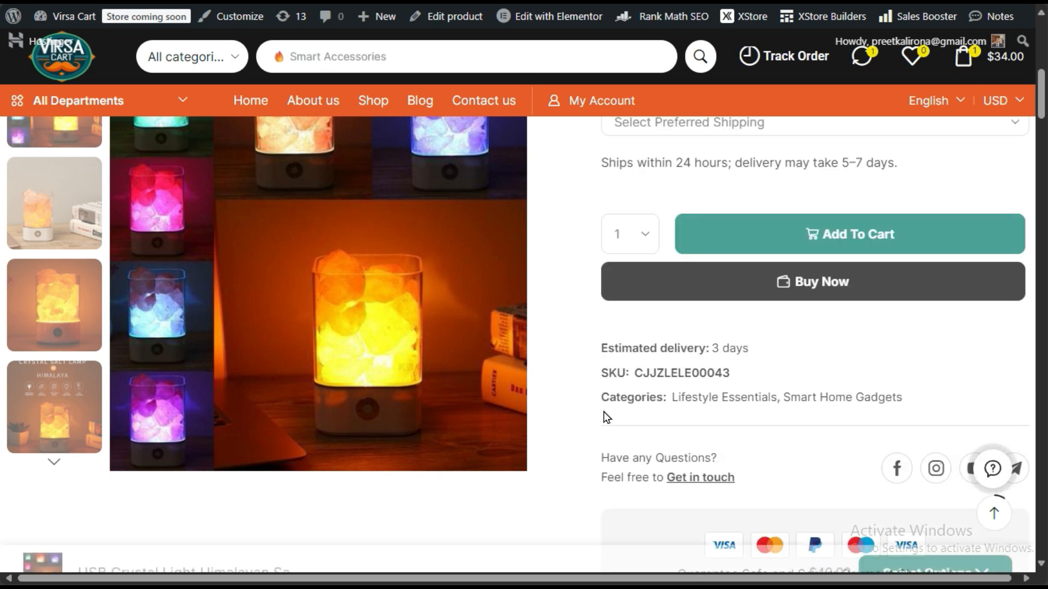